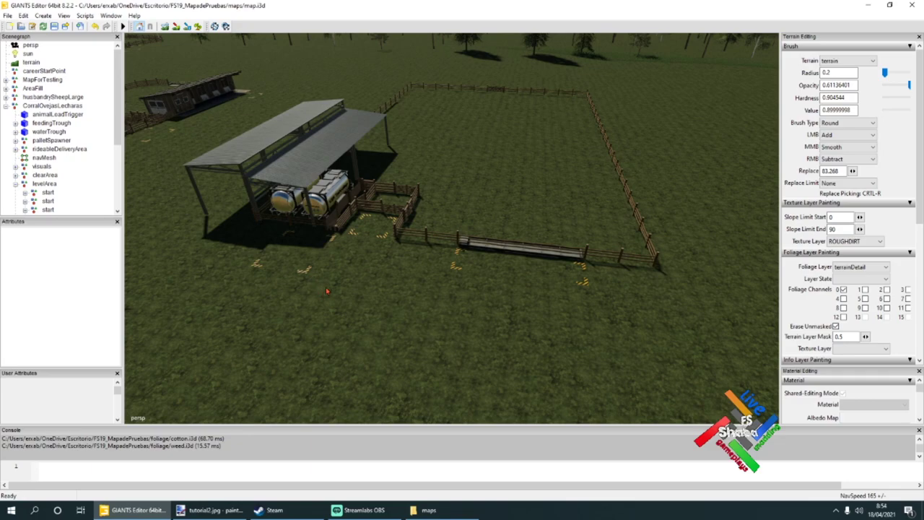
- Examine the sheep corral's shed, milk tanks, fence and feeding trough from several sides
alt+drag(419, 290, 506, 258)
scroll(480, 267, up, 4)
right_drag(507, 258, 343, 249)
scroll(386, 266, down, 5)
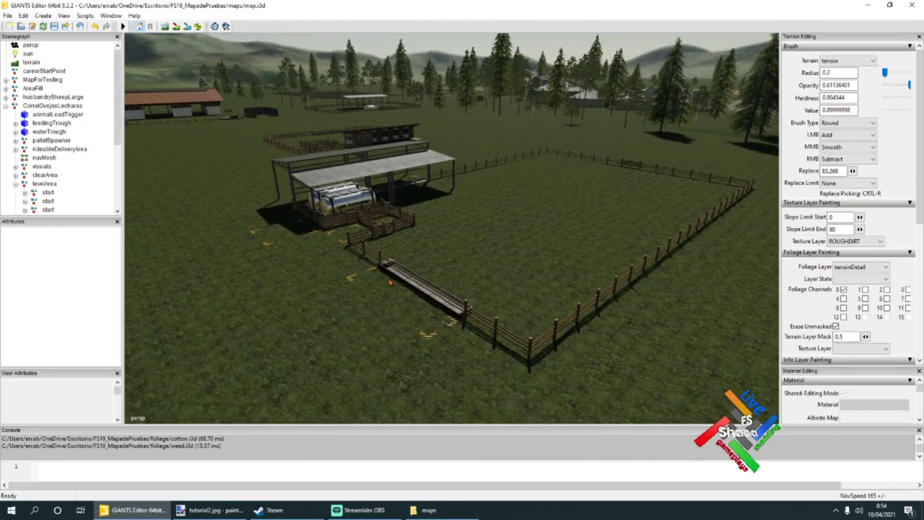
scroll(383, 278, up, 5)
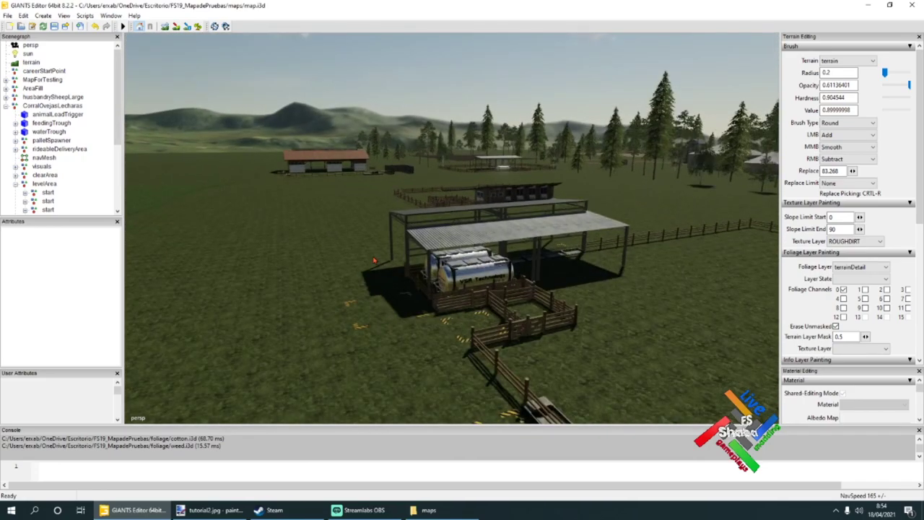
alt+drag(368, 269, 489, 286)
scroll(511, 274, down, 4)
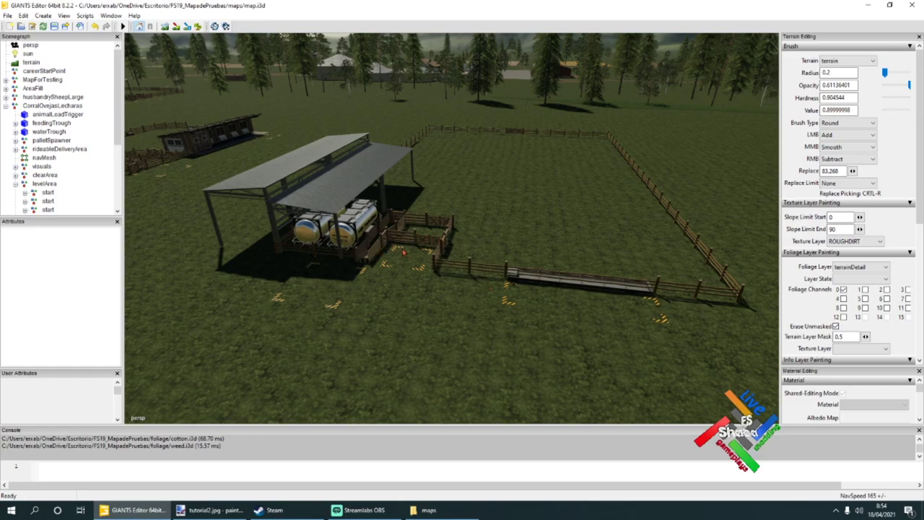
middle_drag(403, 252, 397, 256)
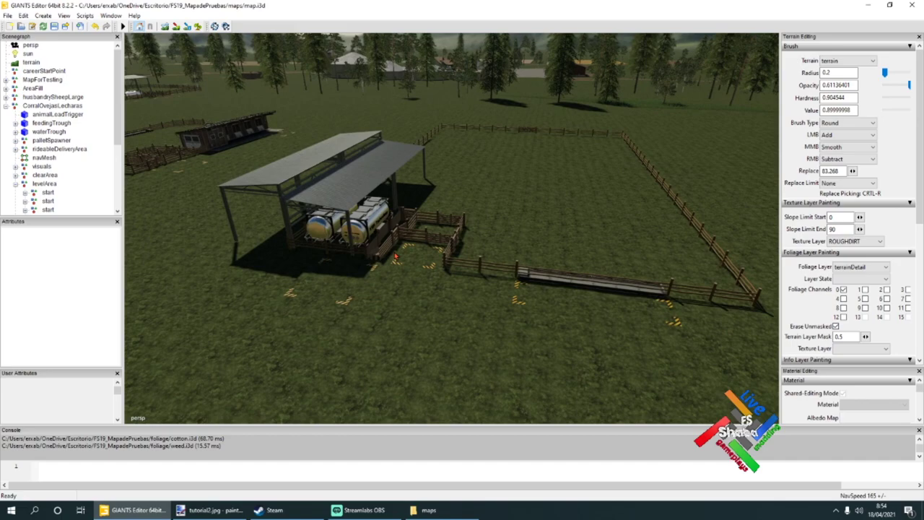
- Review the CorralOvejasLecharas area groups, from rideableDeliveryArea, clearArea and levelArea to rampAreas, foliageAreas and visuals
click(68, 150)
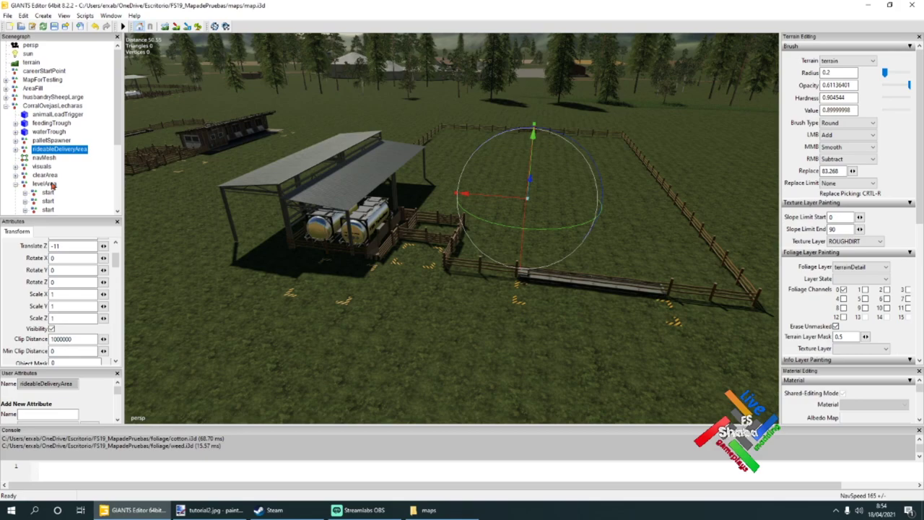
click(52, 184)
click(46, 176)
click(48, 185)
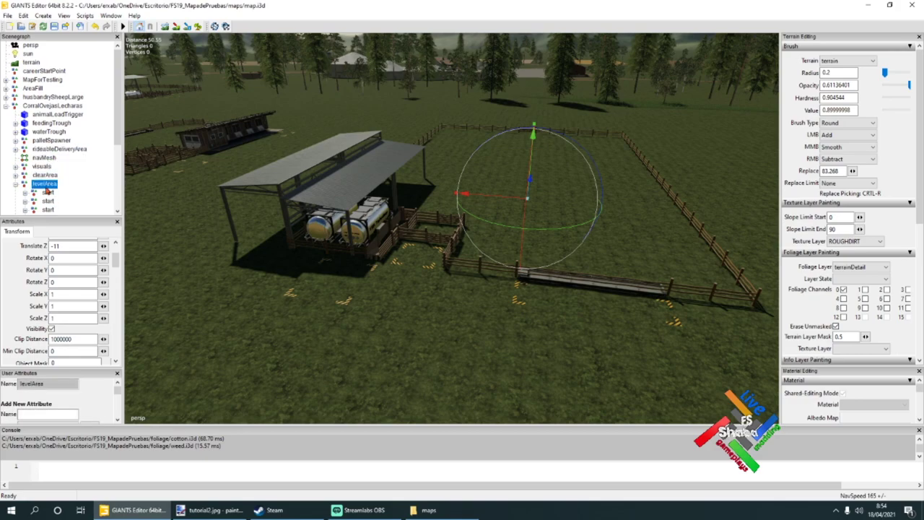
scroll(48, 190, down, 1)
scroll(47, 190, down, 1)
click(49, 193)
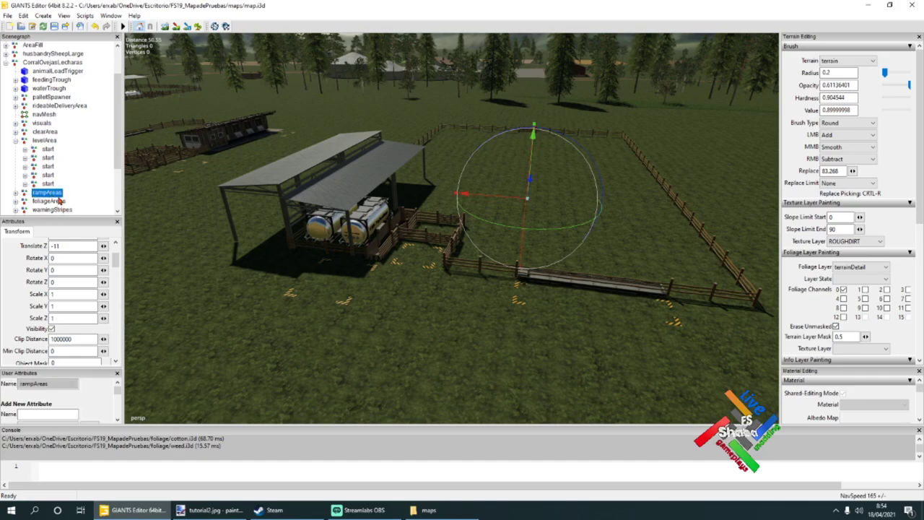
click(63, 201)
scroll(65, 201, down, 2)
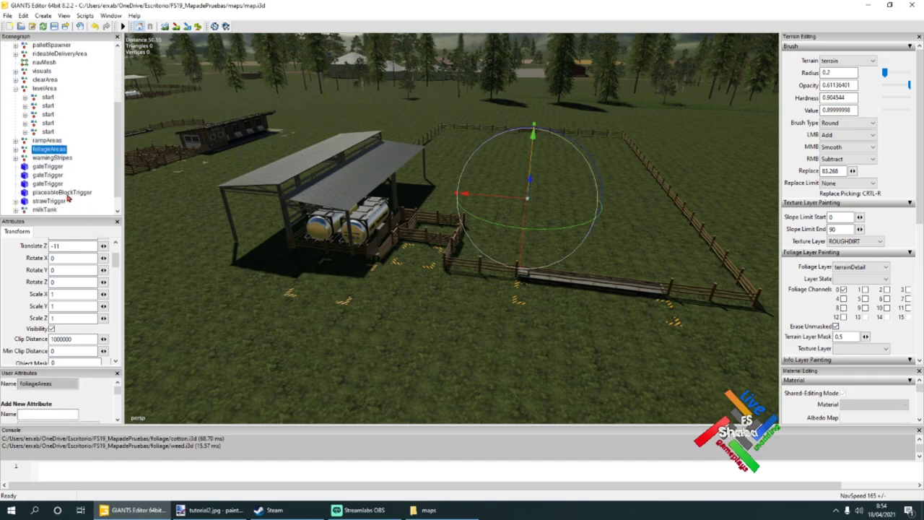
scroll(65, 137, up, 2)
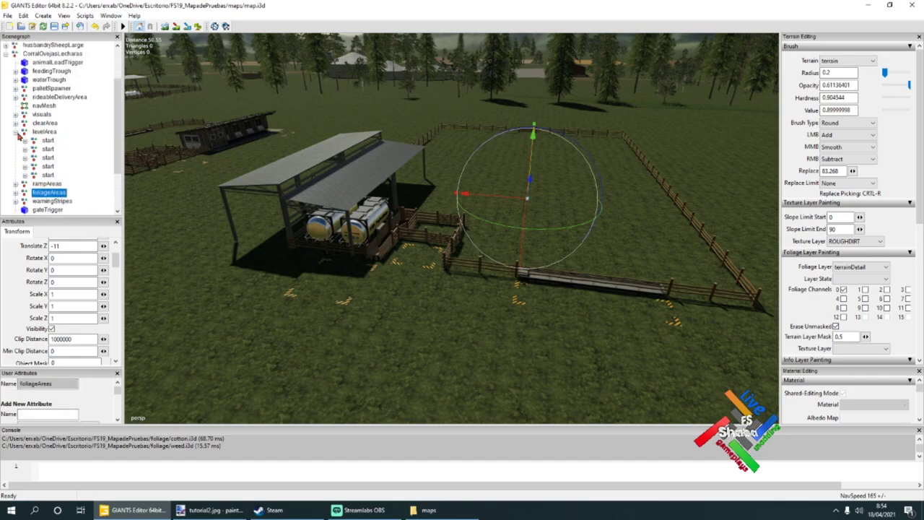
click(17, 133)
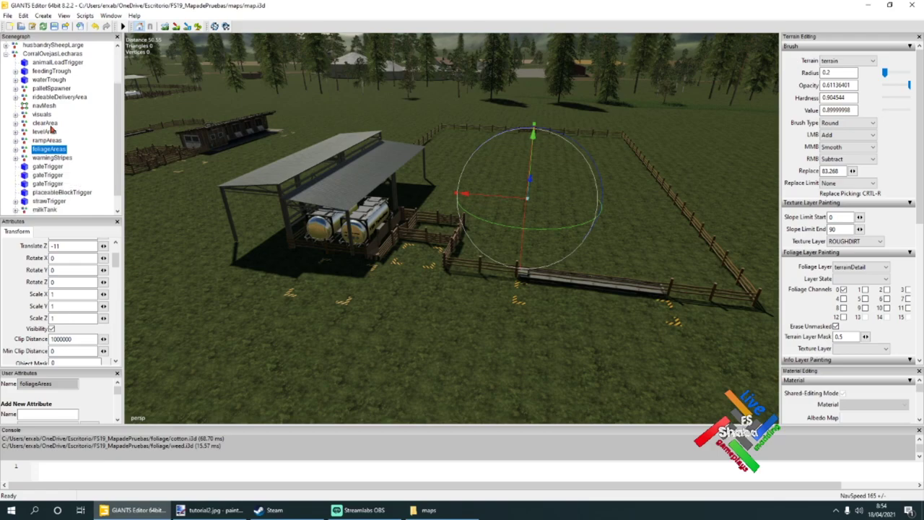
click(51, 117)
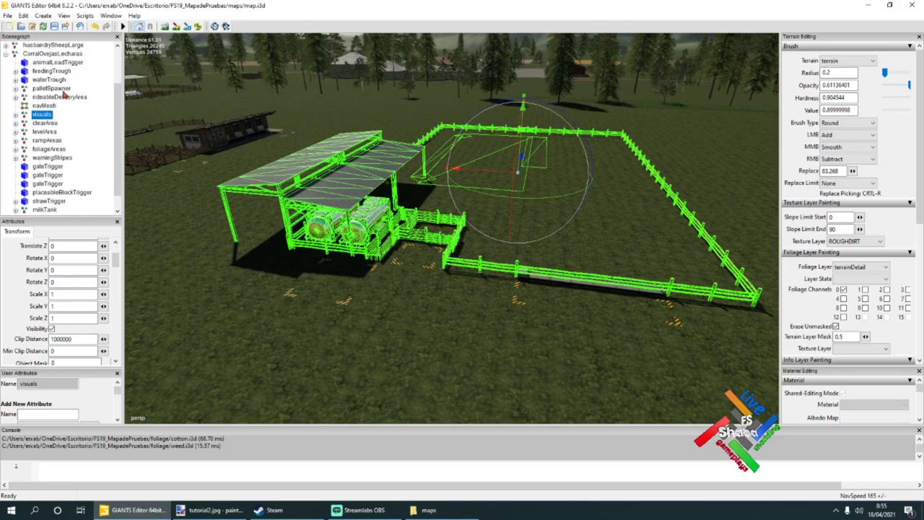
- Reset the rideableDeliveryArea group's Translate X and Translate Z to 0
click(65, 96)
alt+drag(424, 246, 433, 240)
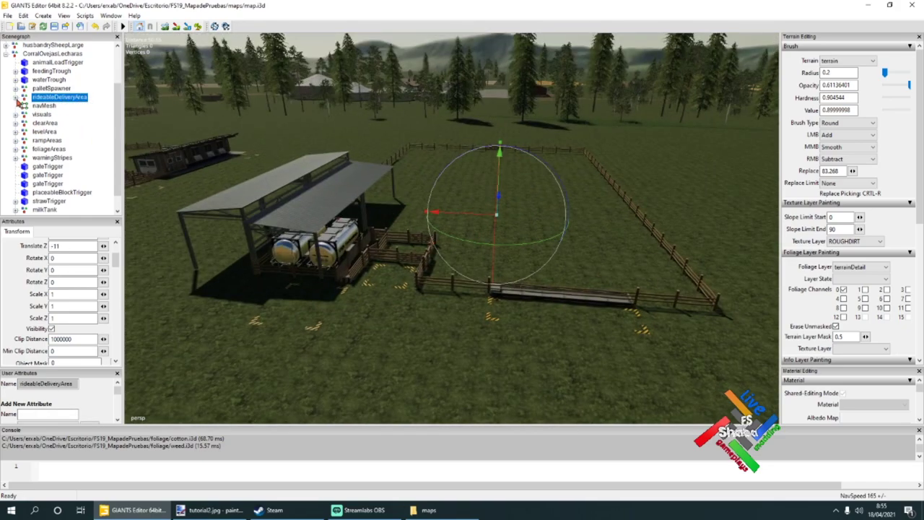
click(16, 98)
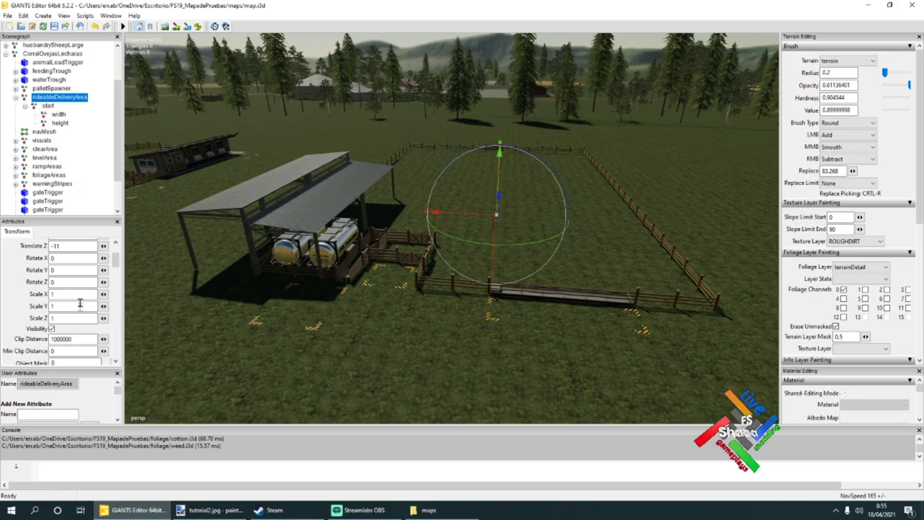
scroll(65, 255, up, 2)
double_click(52, 279)
text(0)
drag(75, 304, 34, 303)
text(0)
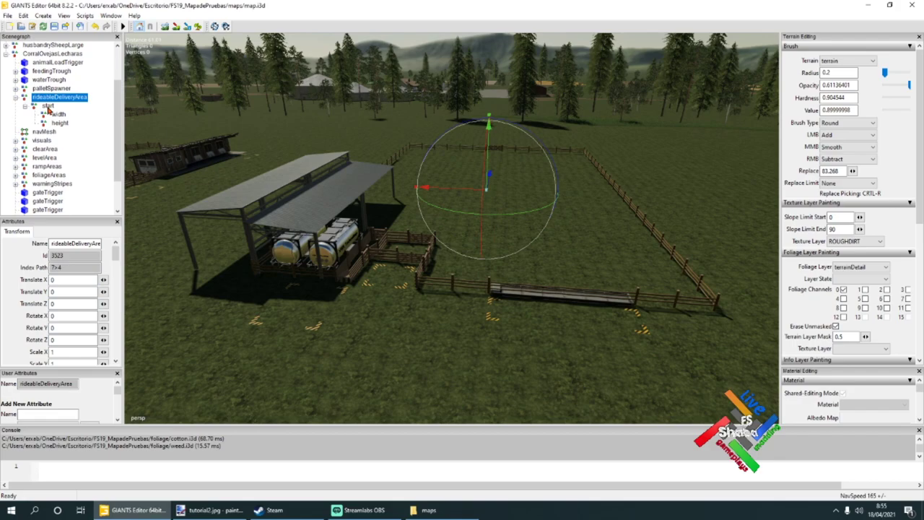
- Move the rideableDeliveryArea start node out in front of the trough-side fence, setting its Translate Z to -38
alt+drag(235, 170, 171, 166)
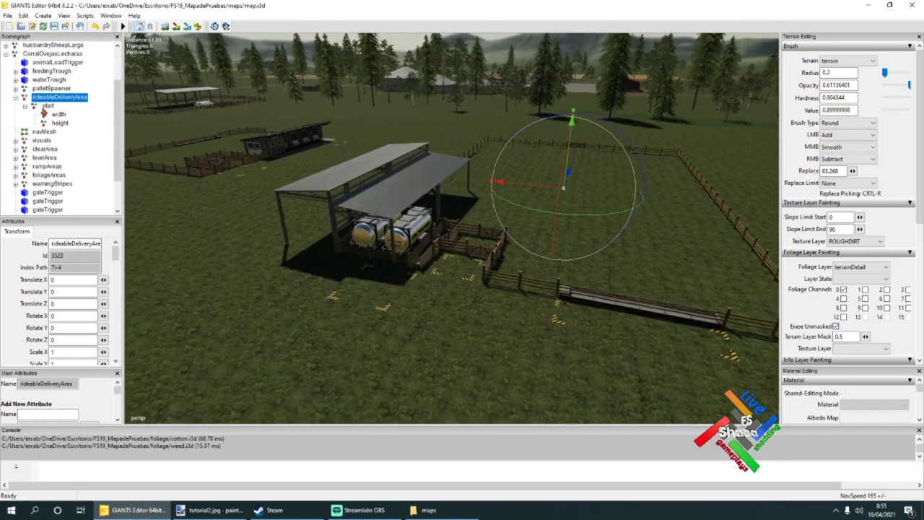
click(46, 106)
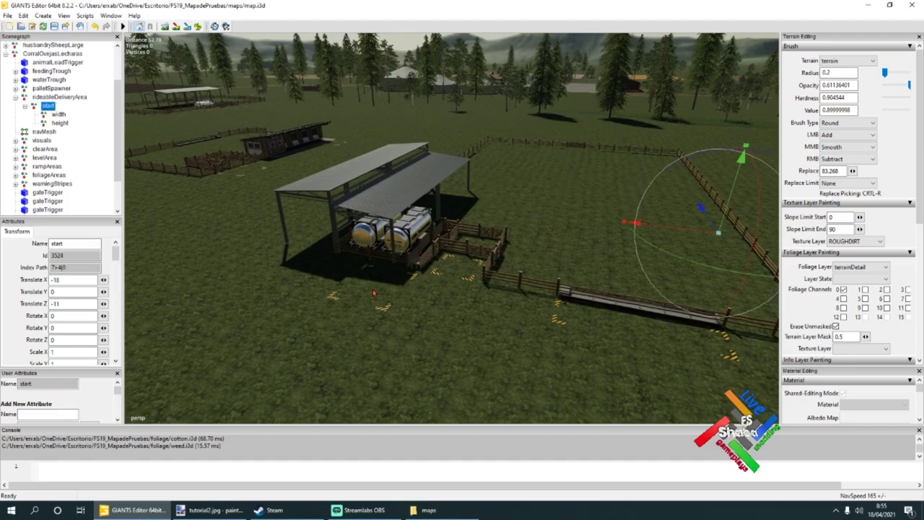
key(f)
alt+drag(419, 285, 462, 288)
drag(464, 203, 231, 440)
alt+drag(311, 360, 508, 291)
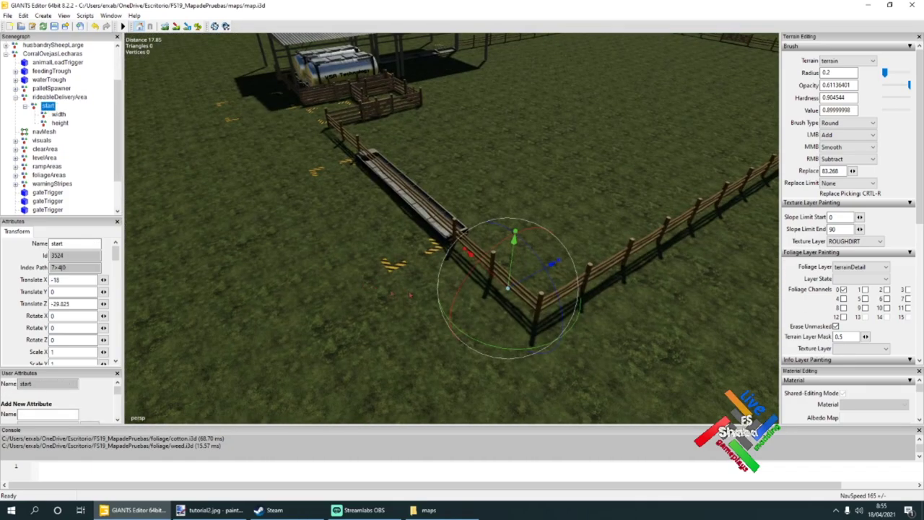
drag(552, 264, 408, 344)
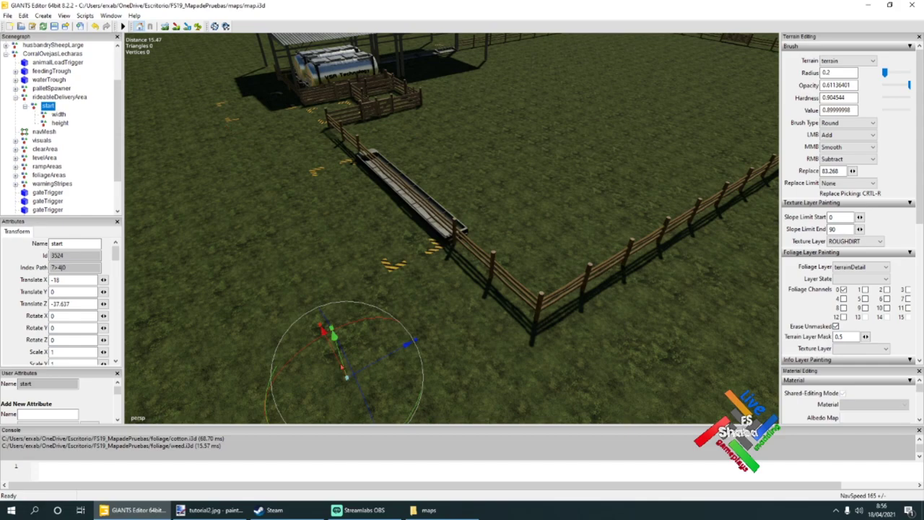
drag(384, 365, 322, 393)
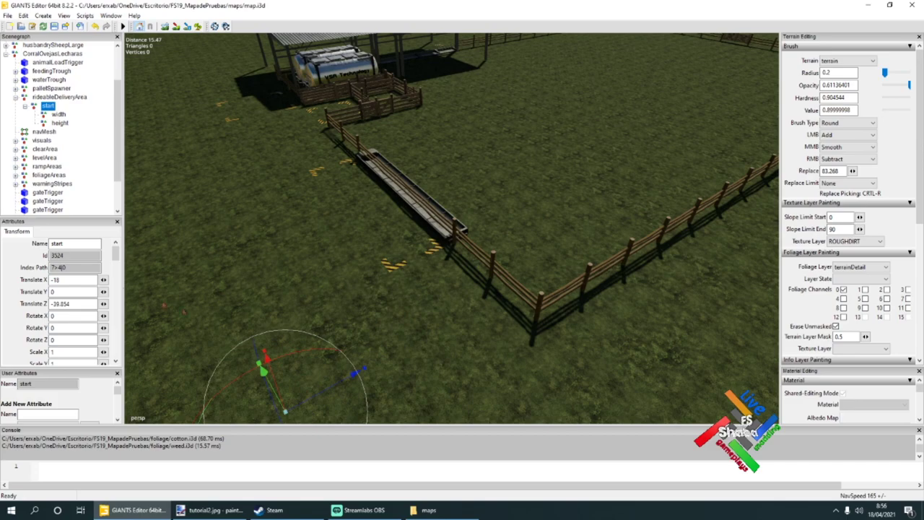
click(75, 303)
drag(72, 303, 55, 305)
text(38)
scroll(287, 282, down, 3)
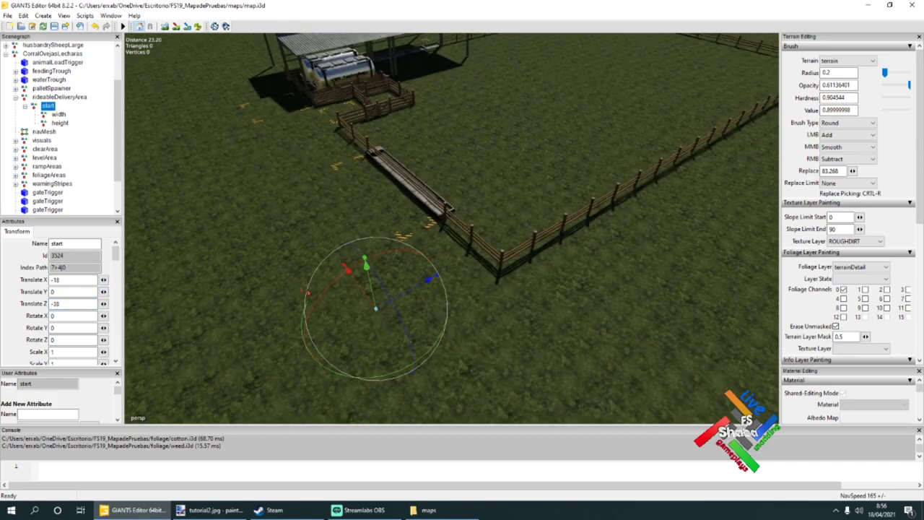
- Move the rideableDeliveryArea start node sideways beyond the fence corner, setting its Translate X to -22
drag(348, 271, 363, 291)
alt+drag(386, 322, 519, 311)
alt+middle_drag(520, 311, 462, 331)
scroll(461, 331, up, 5)
scroll(462, 331, down, 4)
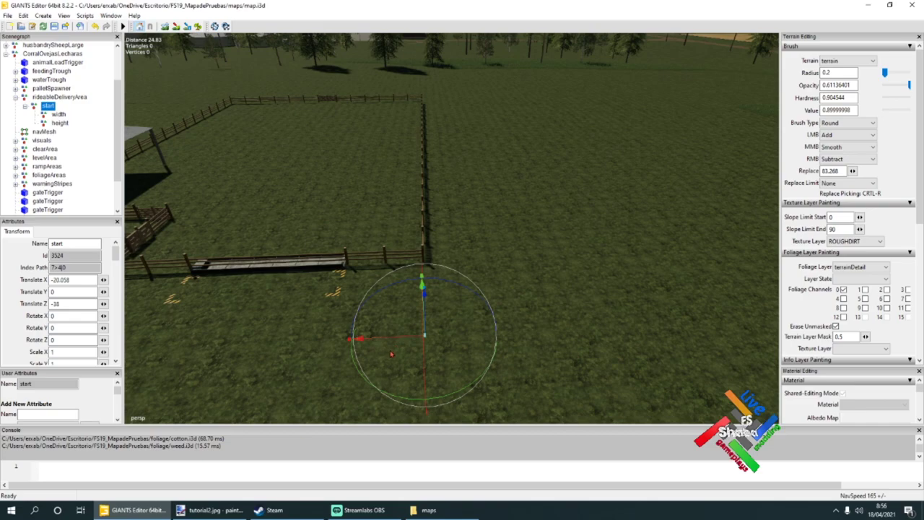
drag(396, 337, 427, 337)
key(BackSpace)
key(BackSpace)
key(BackSpace)
key(BackSpace)
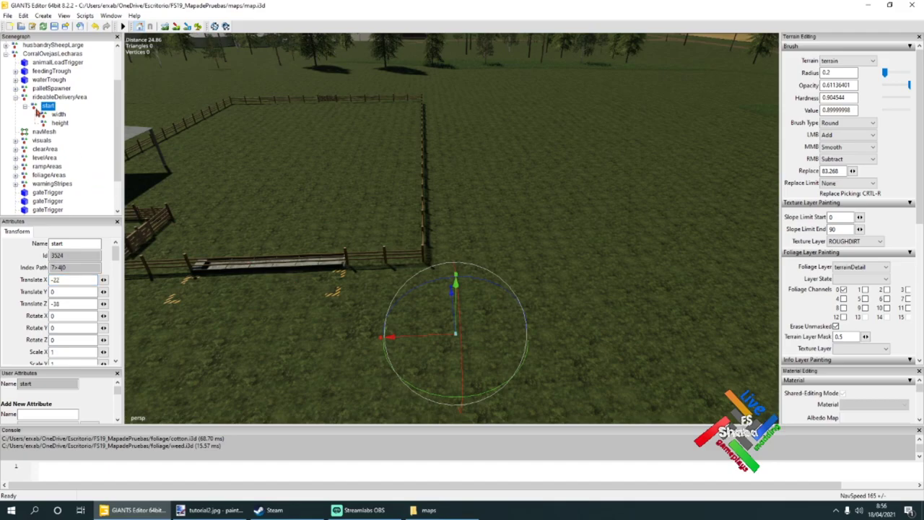
- Frame the rideableDeliveryArea width node in front of the shed and set its Translate Z to 0
click(58, 116)
alt+drag(426, 250, 242, 274)
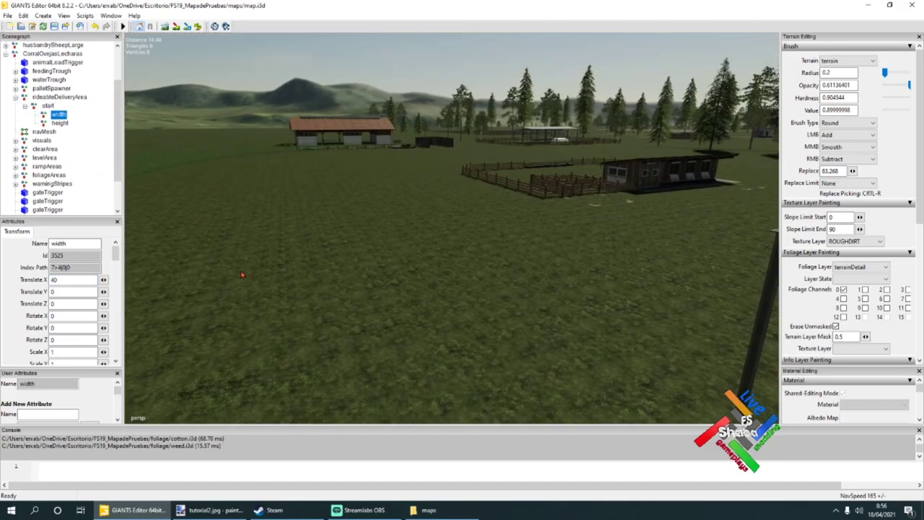
key(f)
drag(519, 384, 521, 386)
drag(80, 303, 47, 305)
key(BackSpace)
text(0)
key(Return)
scroll(421, 340, down, 3)
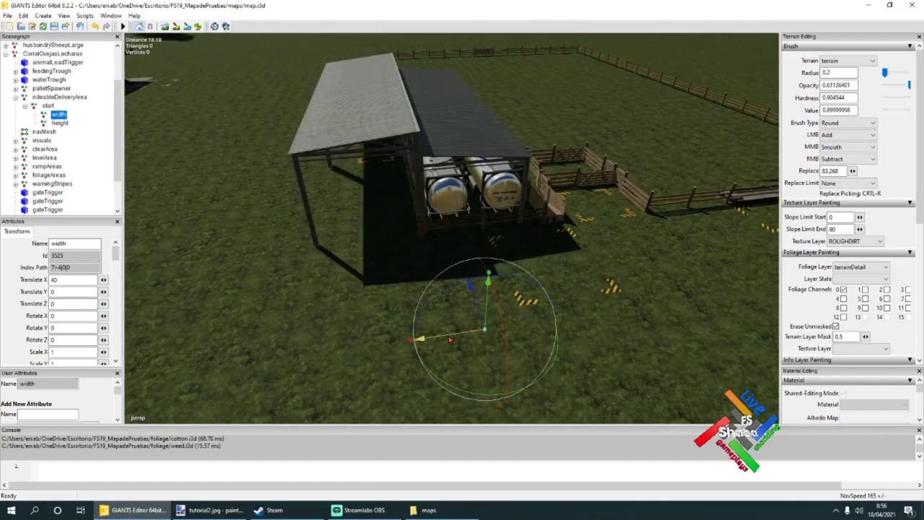
- Move the width node outward past the shed's side, setting its Translate X to 50
drag(448, 340, 411, 334)
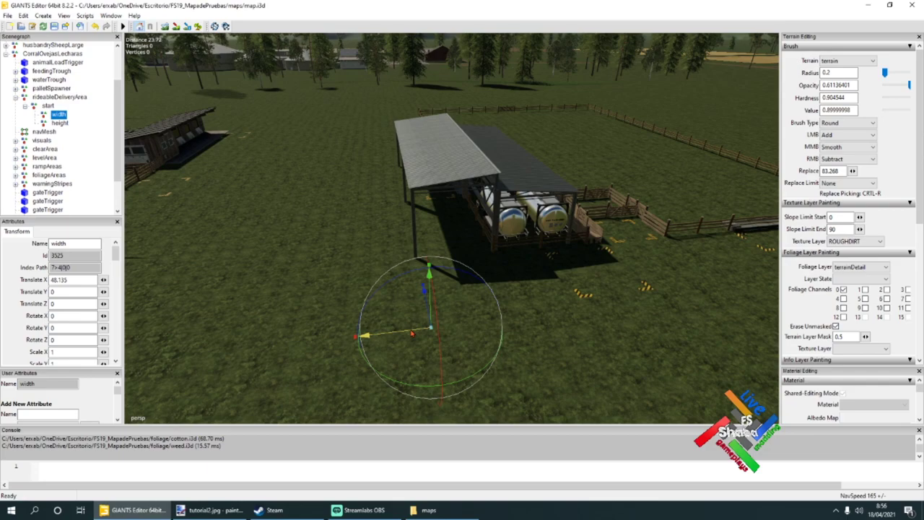
drag(411, 334, 366, 336)
click(70, 278)
text(50)
key(Return)
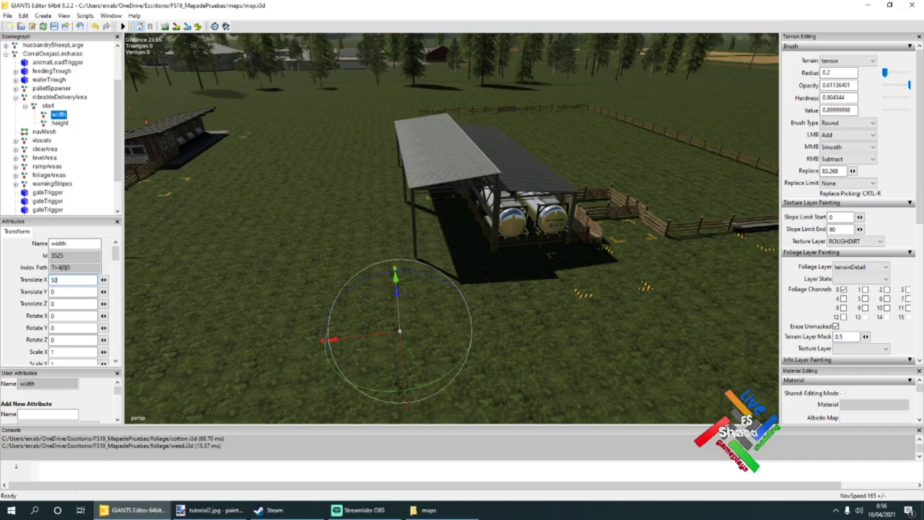
- Move the rideableDeliveryArea height node along its Z axis to just outside the corral's far fence corner
click(63, 124)
alt+drag(448, 209, 315, 242)
alt+scroll(512, 155, up, 8)
alt+scroll(379, 186, down, 5)
alt+drag(380, 186, 343, 189)
click(506, 159)
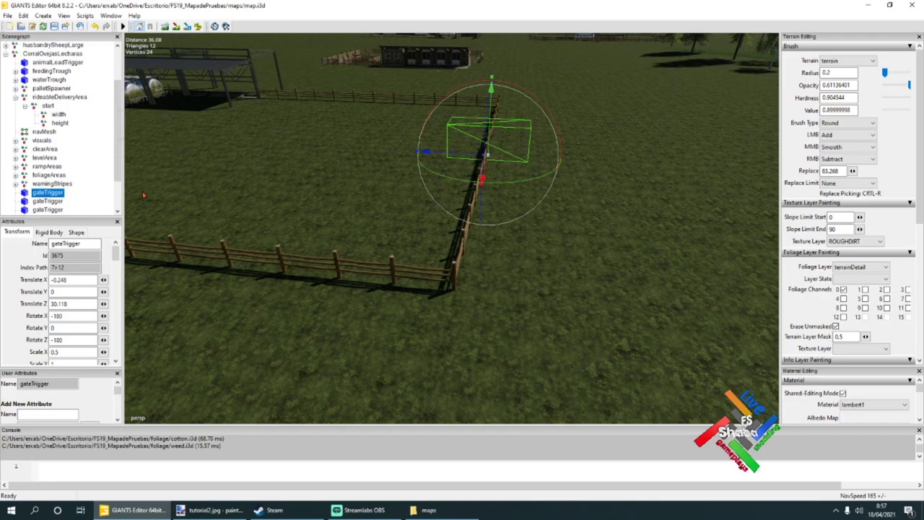
alt+drag(292, 213, 291, 225)
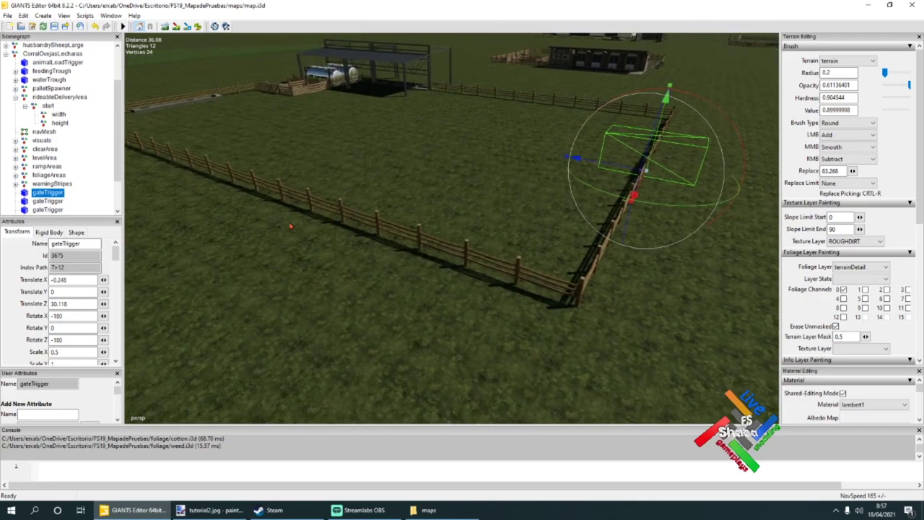
click(59, 122)
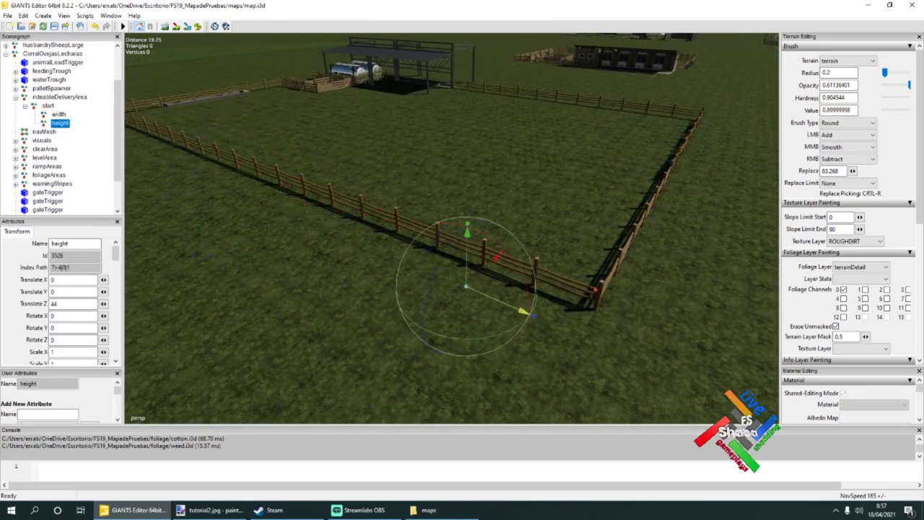
drag(709, 321, 716, 323)
alt+drag(525, 259, 500, 286)
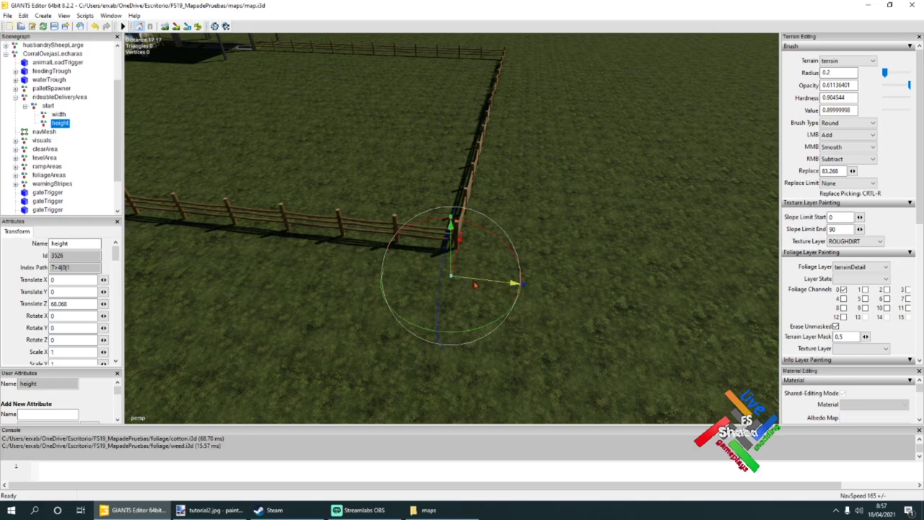
click(508, 315)
- Set the height node's Translate Z to 70
click(61, 124)
drag(89, 306, 6, 306)
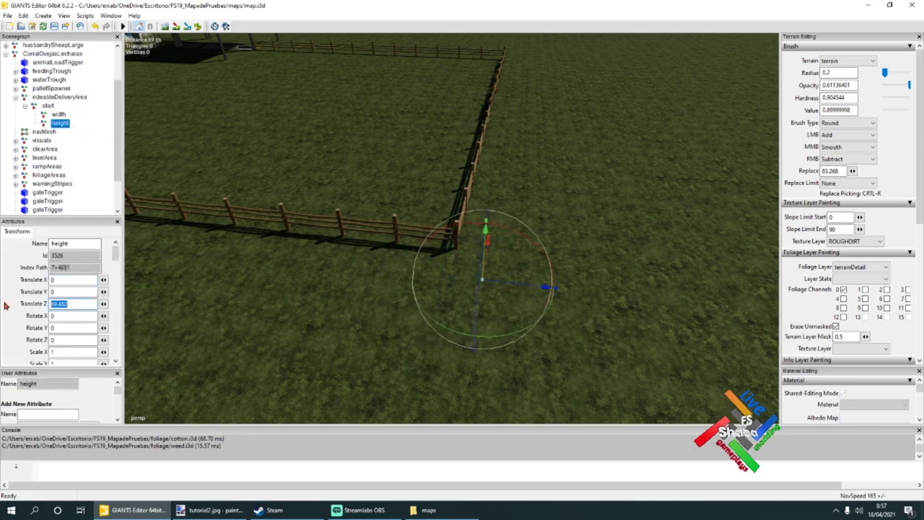
text(70)
alt+drag(363, 254, 386, 235)
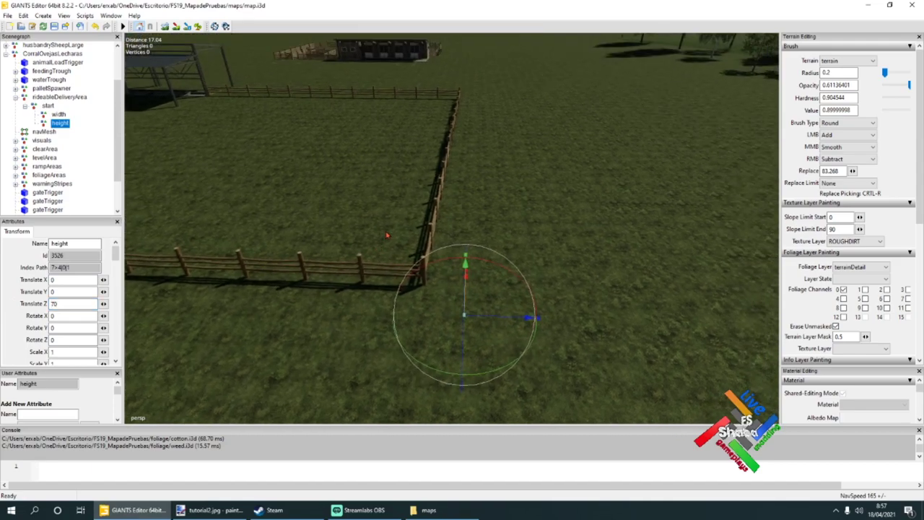
alt+drag(256, 155, 206, 142)
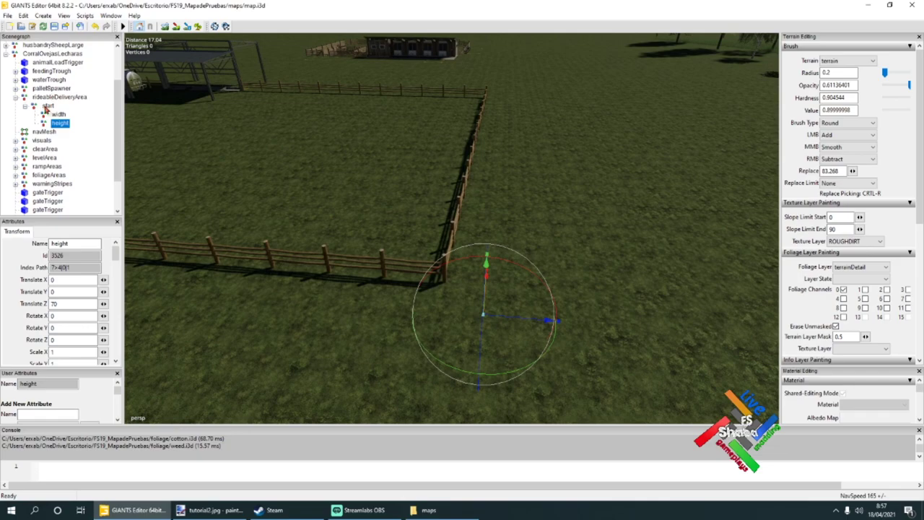
- Expand the clearArea group and reset its Translate X and Translate Z to 0
click(43, 148)
click(15, 150)
drag(75, 281, 26, 277)
text(0)
key(Return)
double_click(73, 303)
text(0)
key(Return)
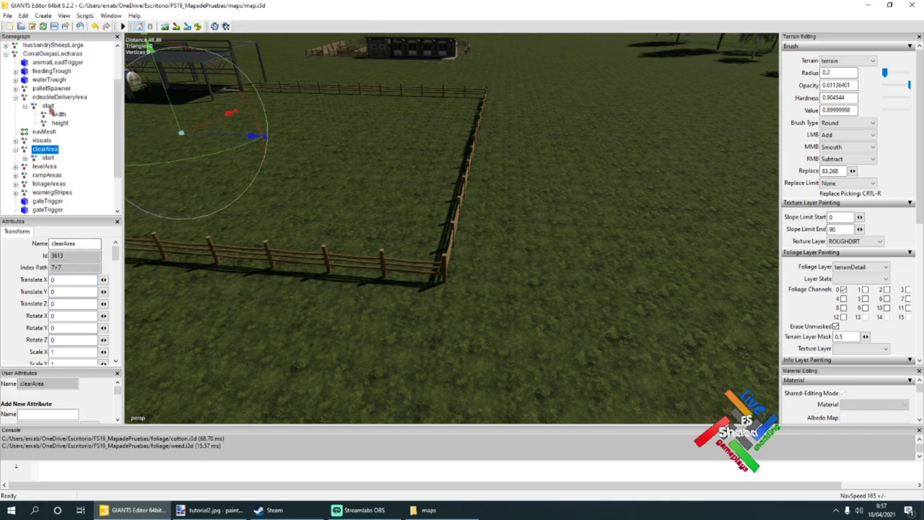
- Select the clearArea's start node and set its Translate Z to -38, just beyond the water trough's fence
click(47, 158)
key(f)
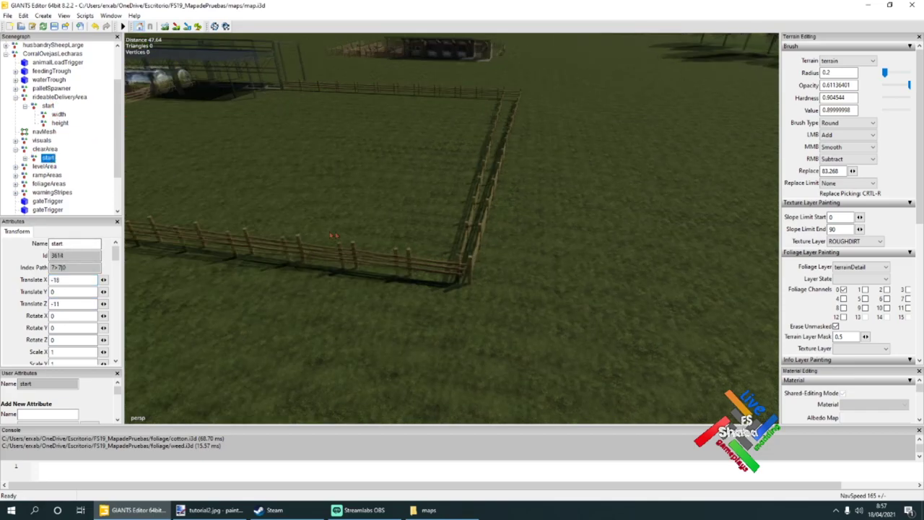
alt+drag(370, 266, 288, 284)
drag(76, 304, 55, 304)
text(38)
key(Return)
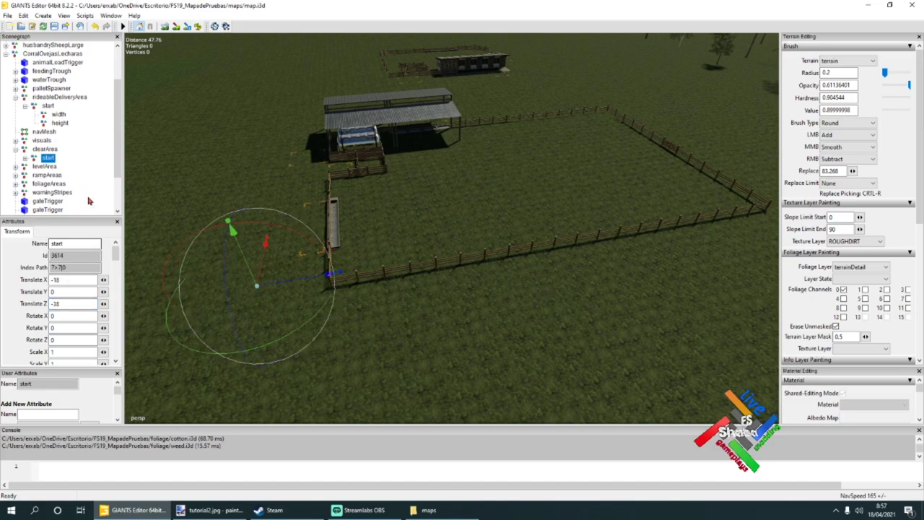
- Move the clearArea start node outward along its X axis and set its Translate X to -22
drag(264, 261, 259, 296)
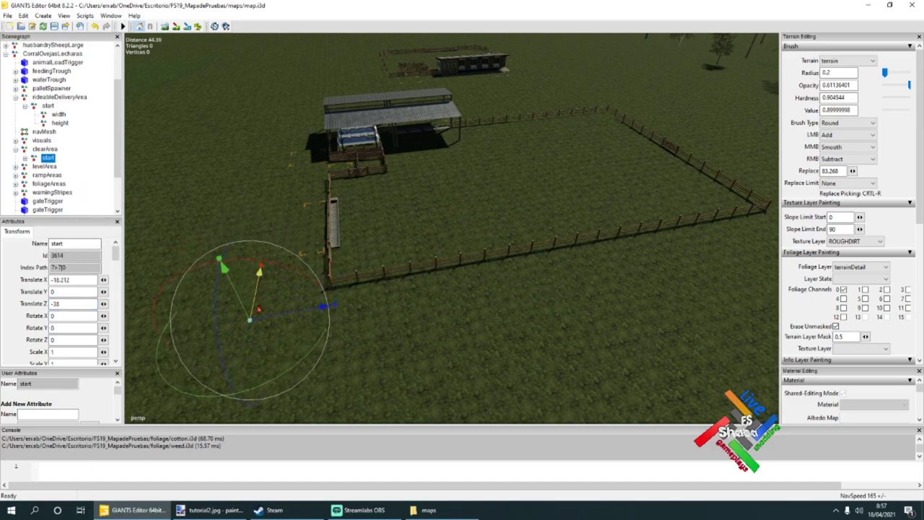
click(78, 280)
key(BackSpace)
key(BackSpace)
key(BackSpace)
key(Return)
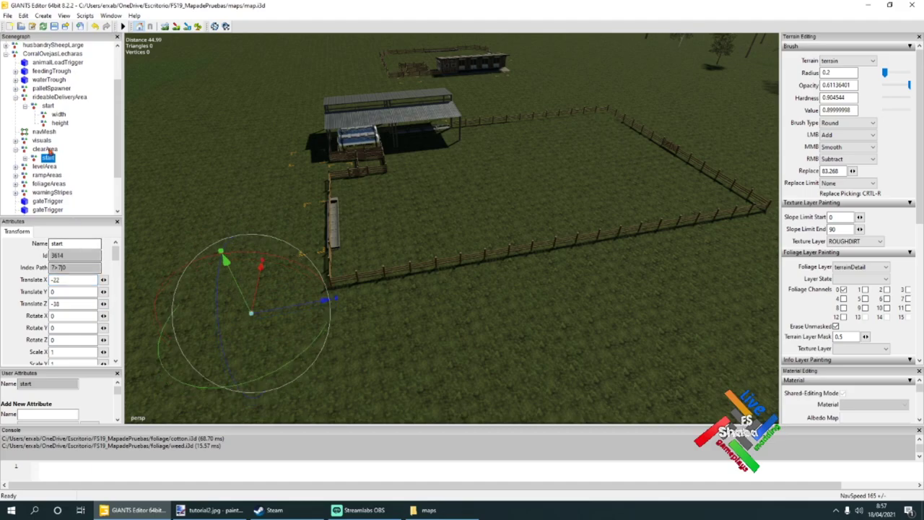
- Expand the clearArea's start node and set its width node's Translate X to 50
click(25, 158)
double_click(47, 166)
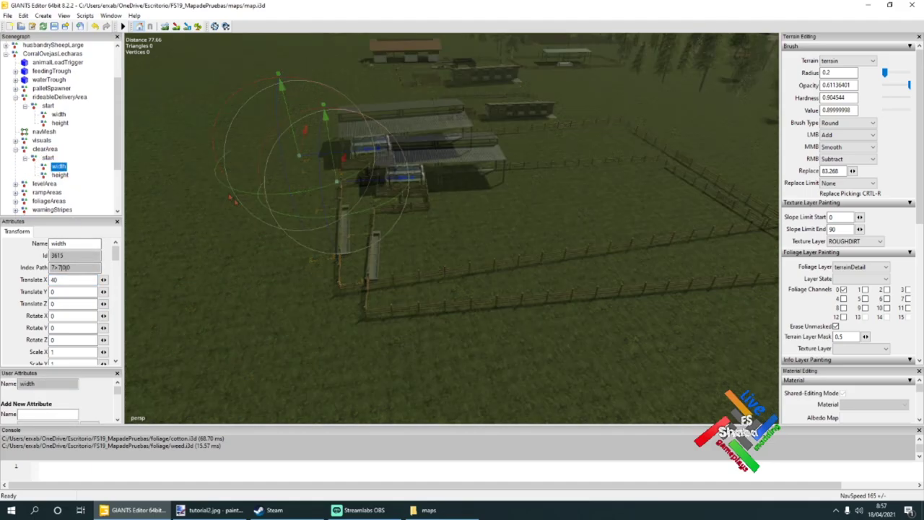
drag(436, 263, 335, 232)
double_click(52, 280)
text(50)
key(Return)
- Set the clearArea height node's Translate Z to 70 and check its position at the far fence corner
click(60, 175)
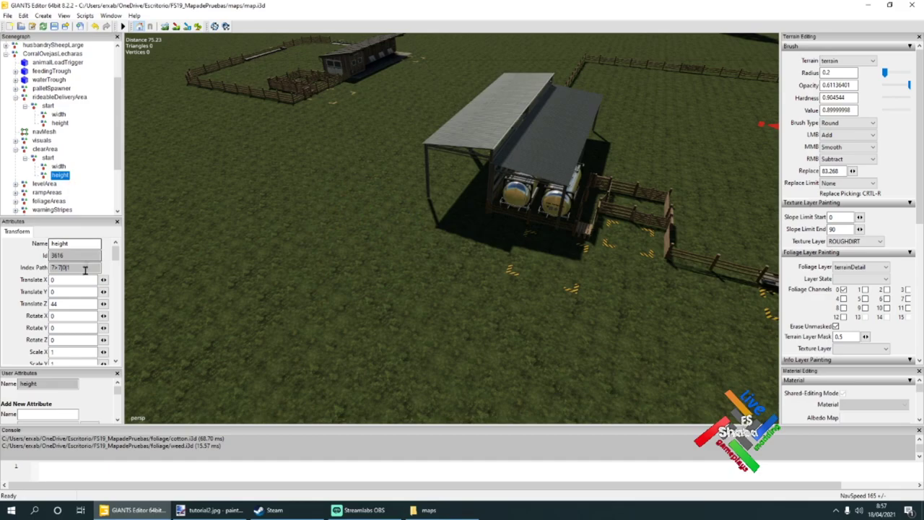
key(f)
double_click(75, 305)
text(70)
scroll(462, 285, up, 5)
alt+drag(454, 289, 384, 304)
scroll(471, 288, down, 5)
middle_drag(384, 304, 201, 254)
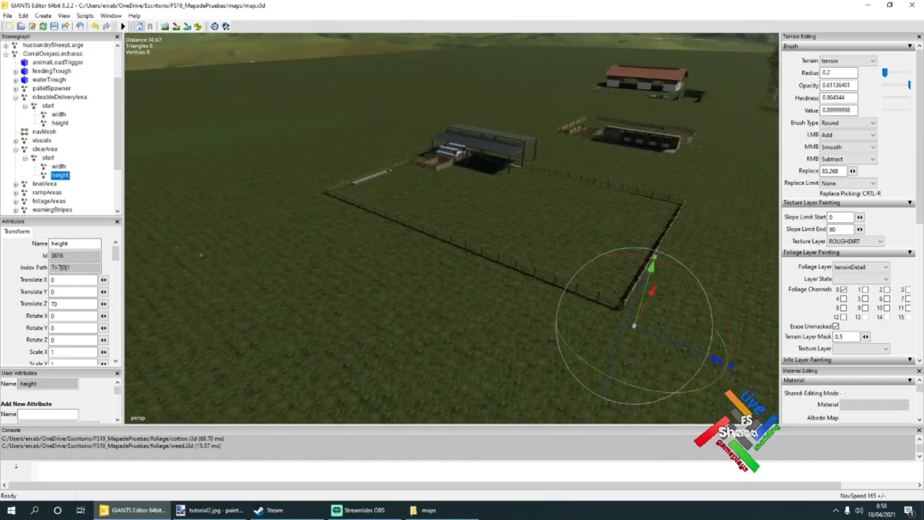
- Collapse the clearArea group, expand levelArea and reset levelArea's Translate X and Translate Z to 0
click(44, 149)
click(16, 149)
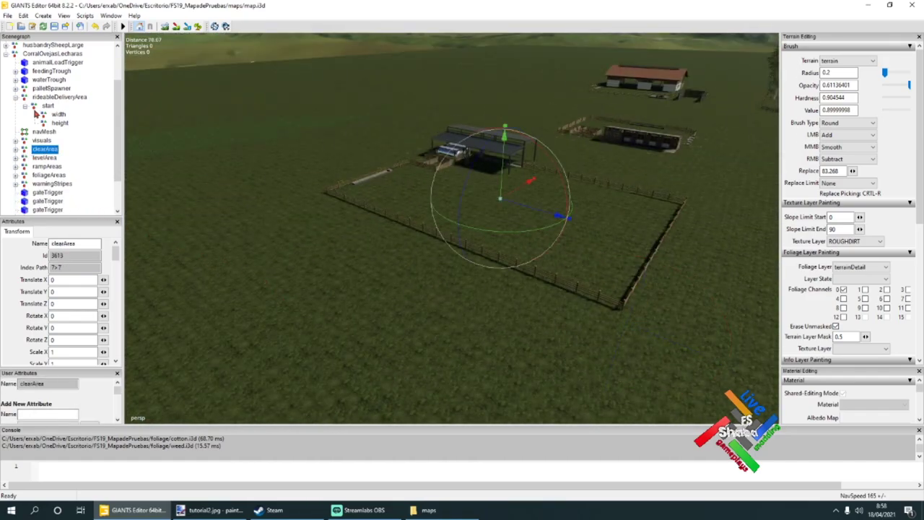
click(16, 158)
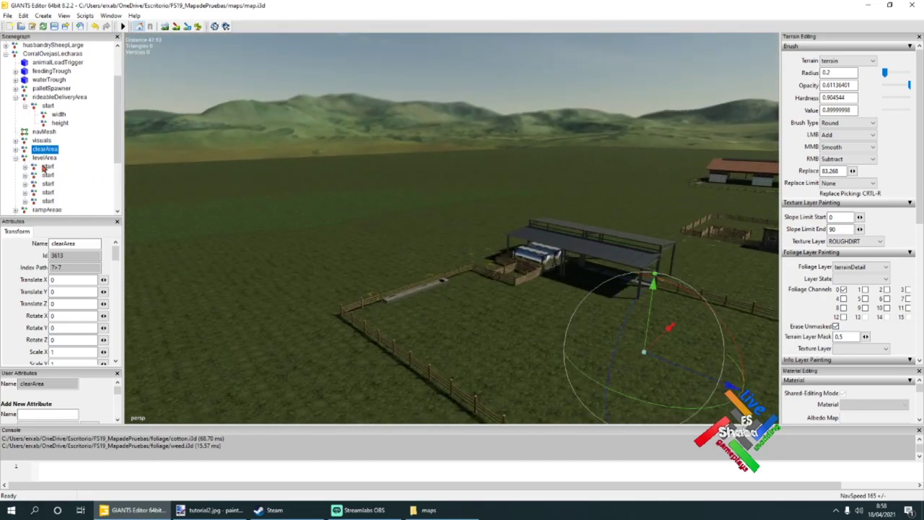
click(43, 168)
click(45, 158)
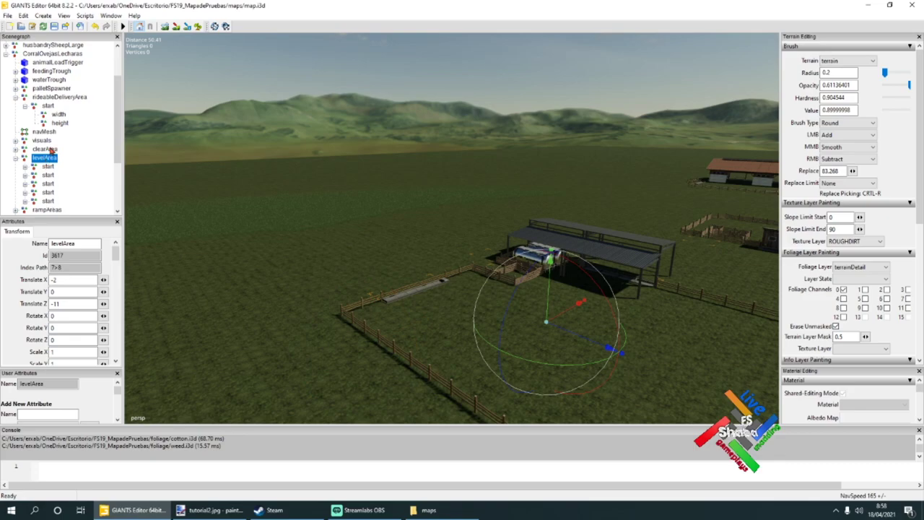
click(50, 149)
click(48, 159)
drag(62, 280, 33, 281)
key(BackSpace)
double_click(79, 302)
text(0)
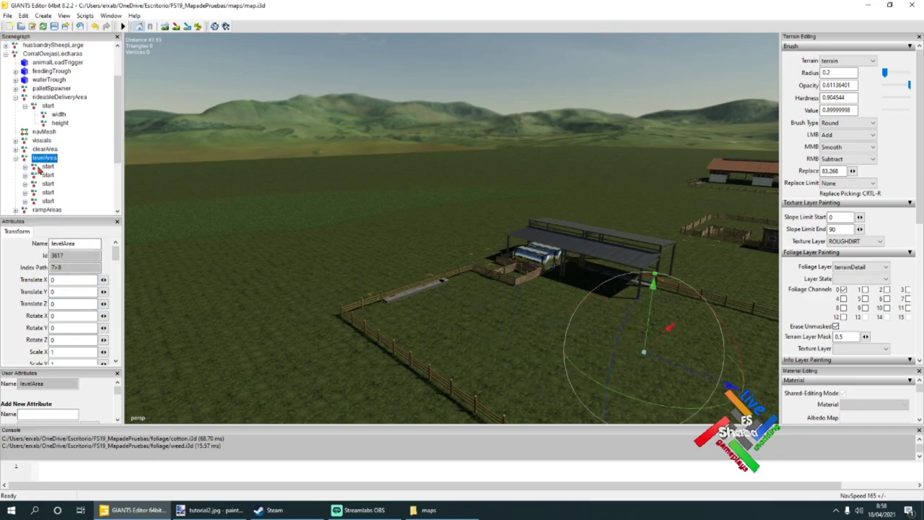
- Move the first levelArea start node outside the trough-side fence corner, setting Translate Z to -38 and Translate X to -22
click(44, 168)
alt+drag(275, 303, 474, 370)
scroll(471, 295, down, 2)
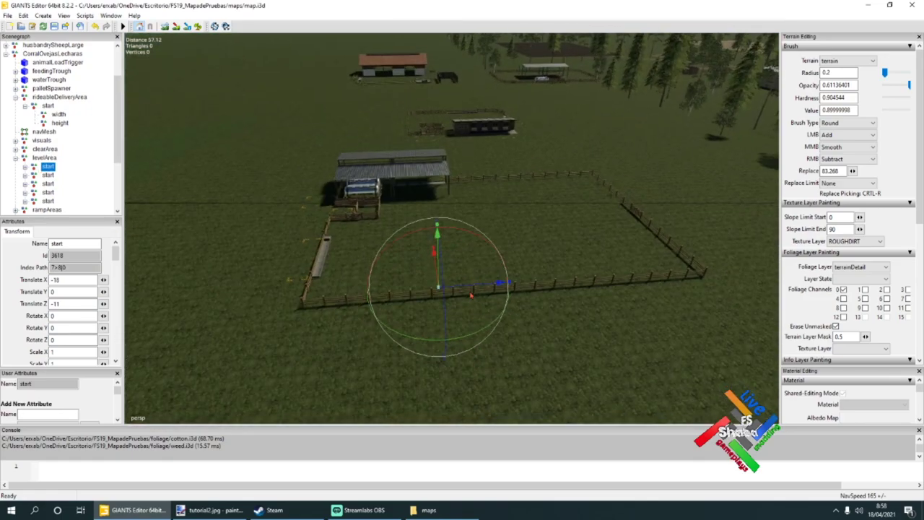
drag(471, 290, 305, 296)
drag(87, 306, 61, 306)
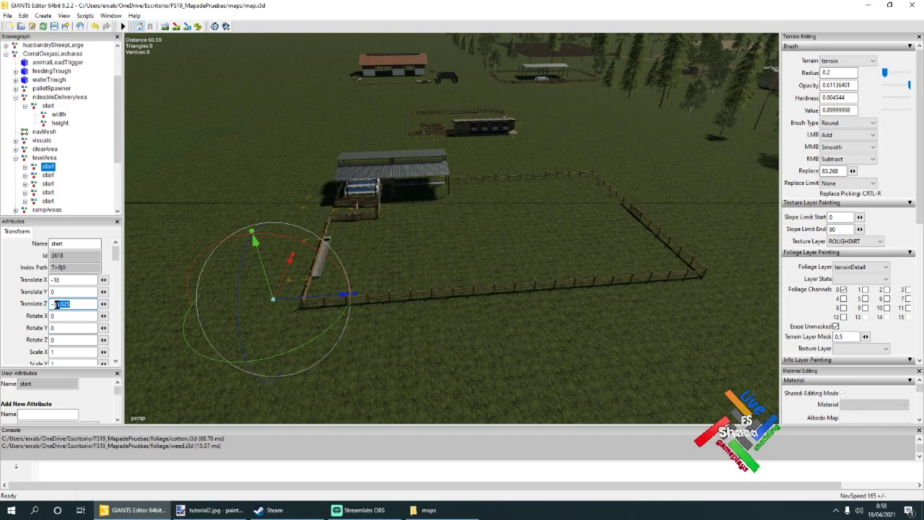
text(8)
drag(77, 281, 55, 280)
text(22)
- Expand the first levelArea start node and set its height node's Translate Z to 70
alt+drag(347, 260, 491, 252)
scroll(447, 246, up, 3)
click(25, 166)
click(57, 176)
key(Return)
click(59, 183)
double_click(56, 303)
text(70)
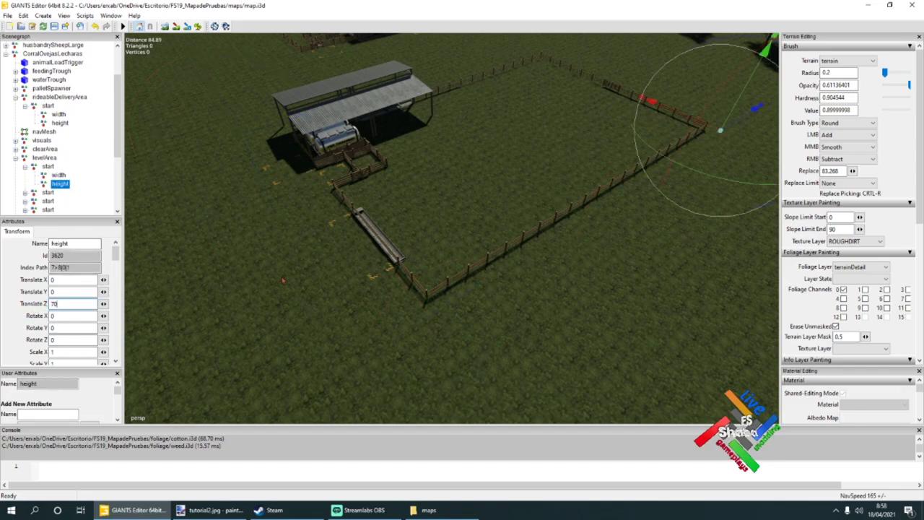
alt+drag(623, 244, 635, 234)
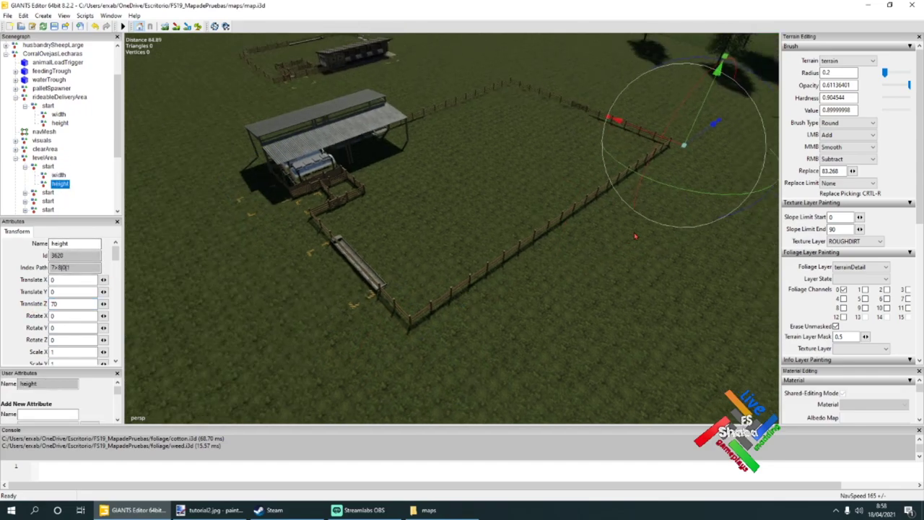
- Examine where the second and third levelArea start nodes sit relative to the enlarged corral
click(47, 192)
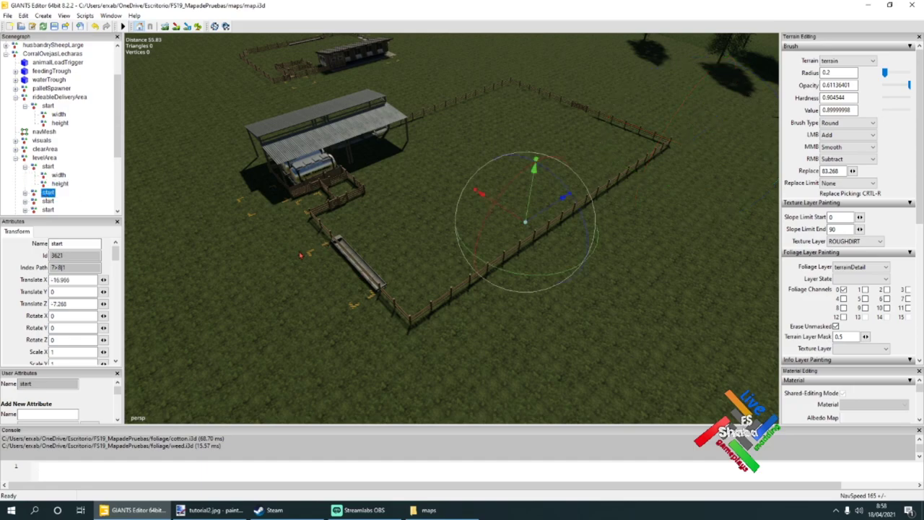
click(26, 194)
alt+drag(364, 224, 450, 184)
scroll(345, 181, up, 4)
scroll(450, 184, down, 3)
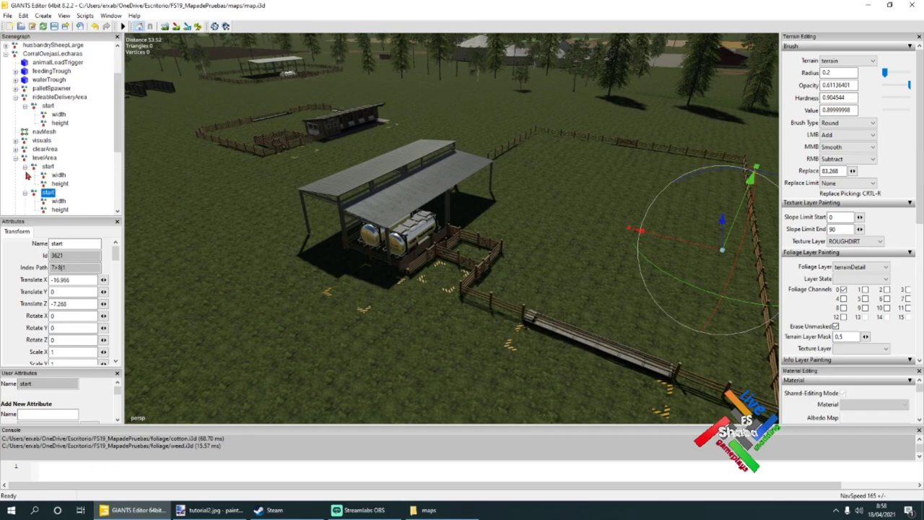
click(25, 168)
alt+drag(386, 298, 523, 217)
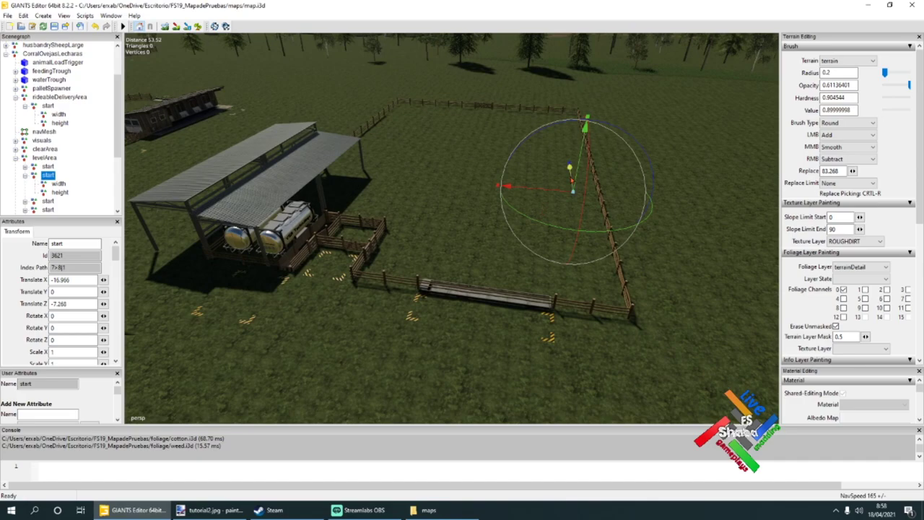
click(50, 202)
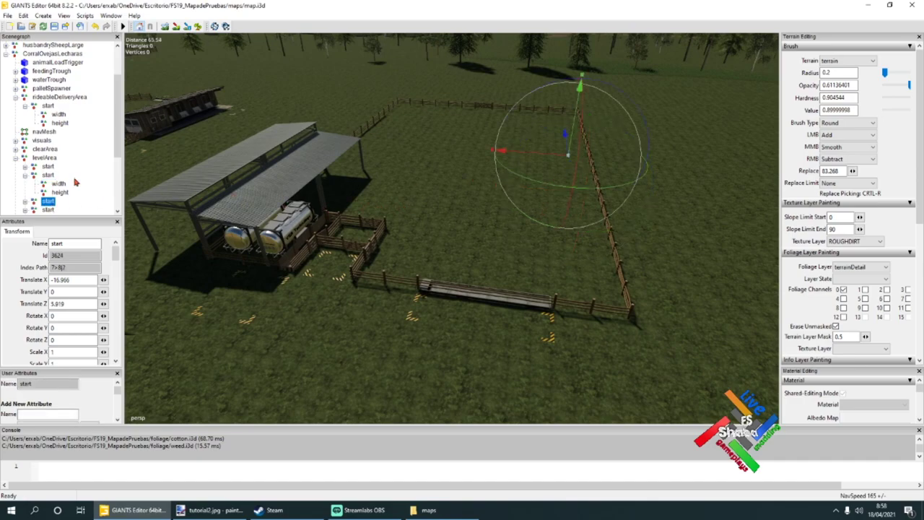
scroll(67, 192, down, 1)
alt+drag(433, 253, 385, 215)
scroll(354, 192, up, 6)
scroll(384, 214, down, 3)
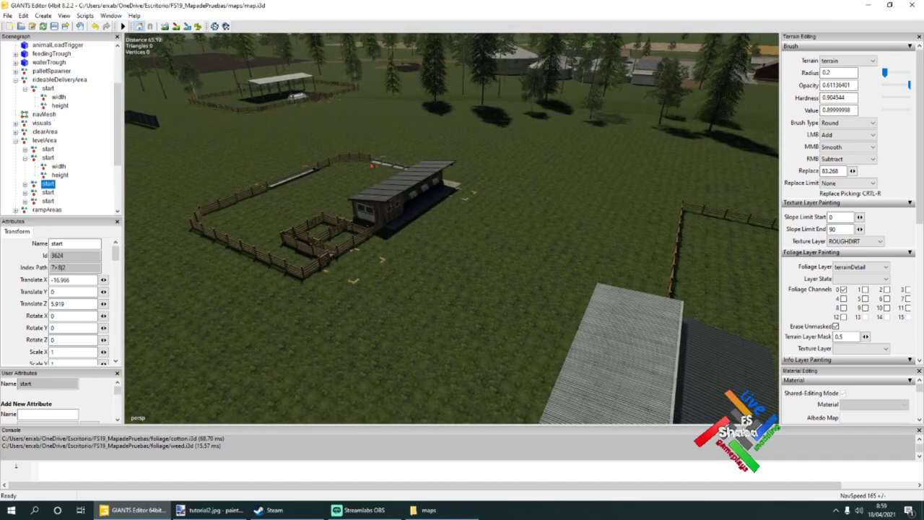
- Examine the original sheep corral's feeding trough and the placement of its levelArea start nodes as a reference
click(383, 161)
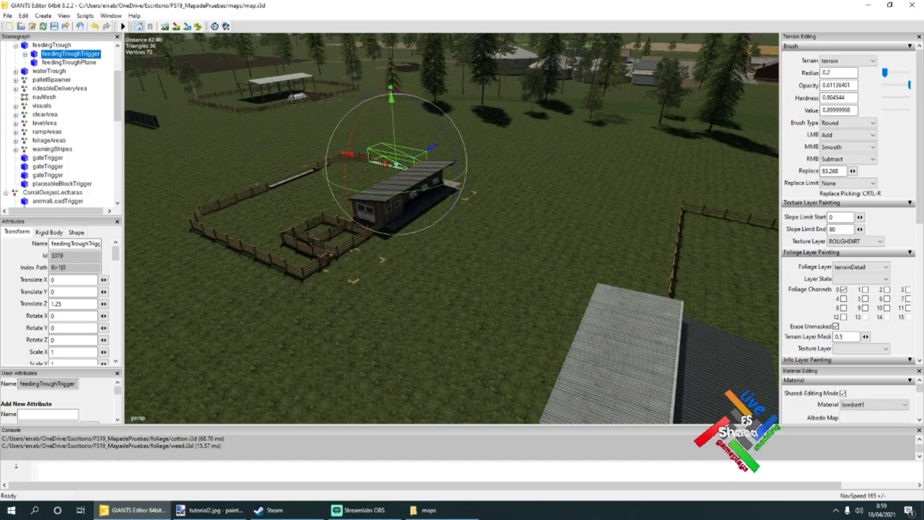
scroll(386, 174, down, 4)
scroll(394, 280, up, 5)
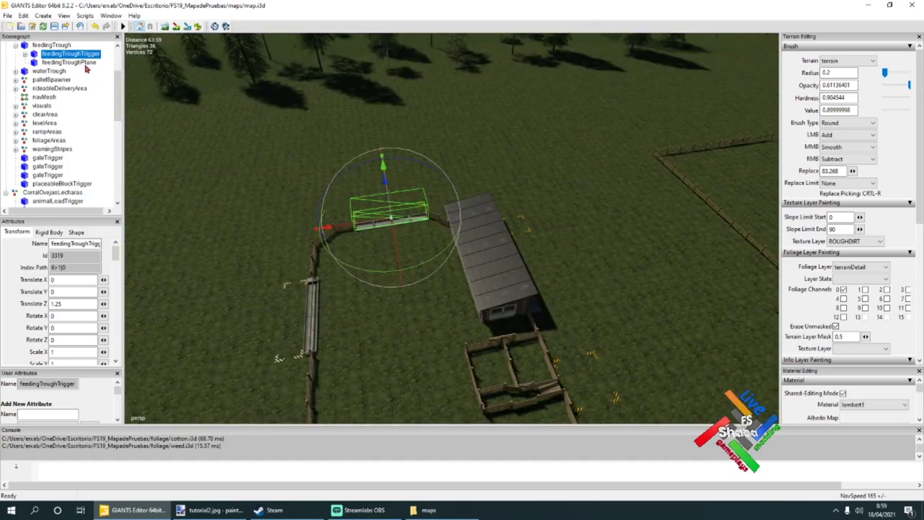
scroll(60, 105, up, 1)
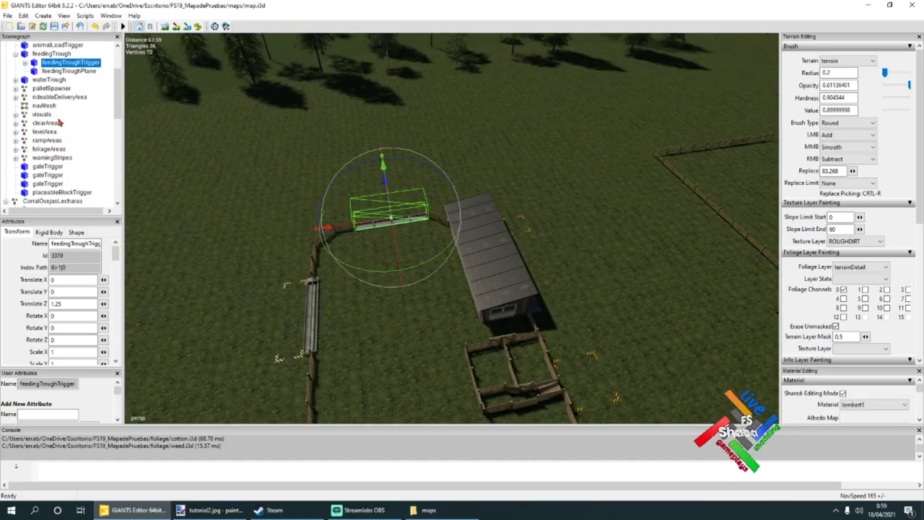
click(45, 131)
click(16, 134)
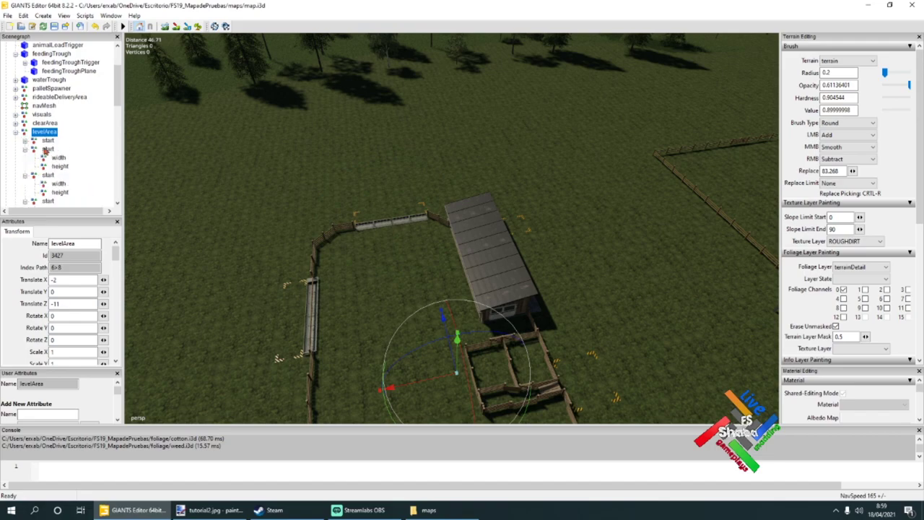
click(45, 168)
click(46, 177)
click(47, 202)
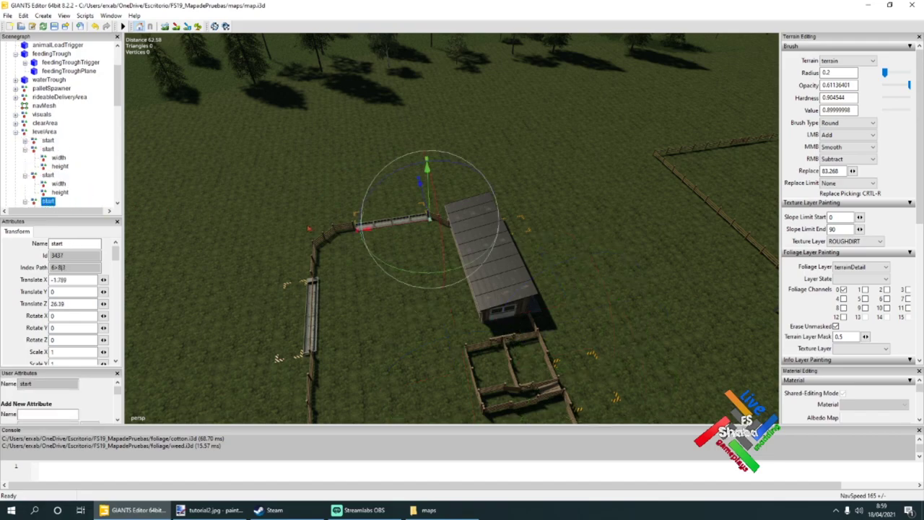
scroll(311, 233, down, 3)
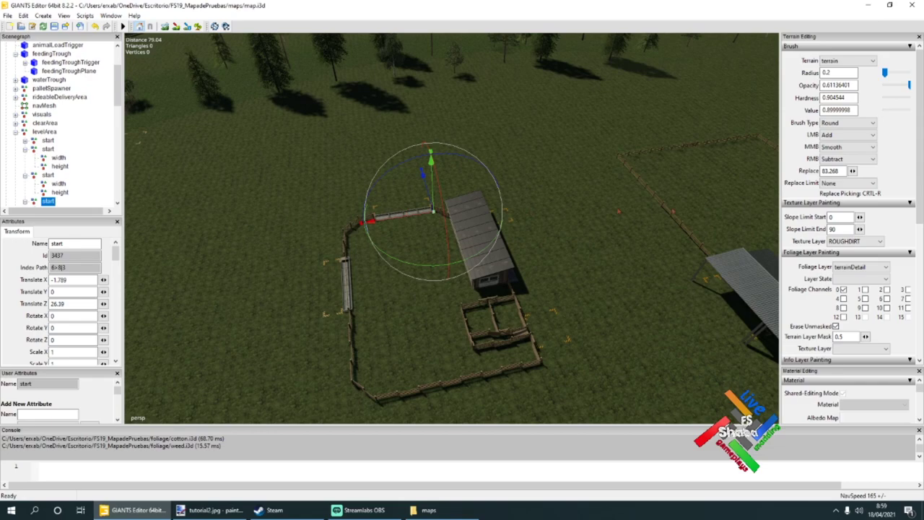
- Inspect the enlarged corral's water trough and compare it with the original corral's levelArea start node positions
alt+drag(462, 238, 801, 210)
alt+drag(635, 303, 551, 303)
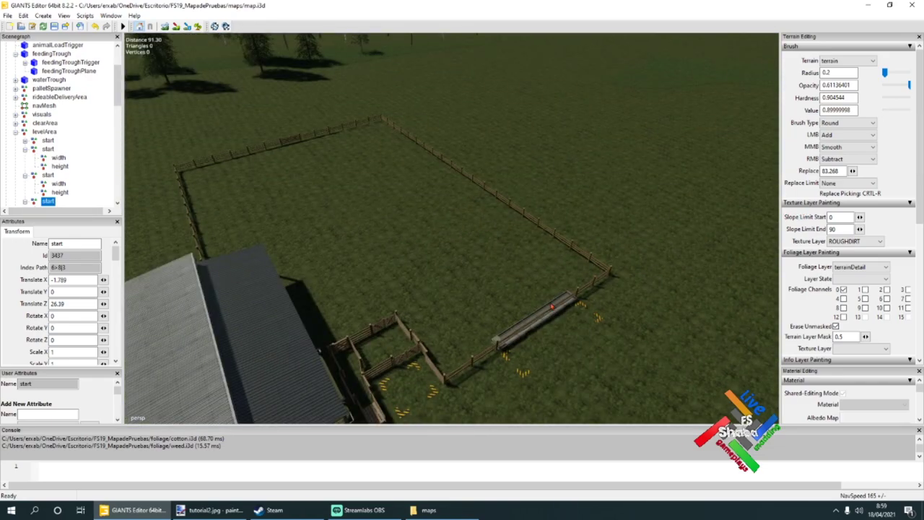
click(552, 303)
scroll(61, 112, up, 3)
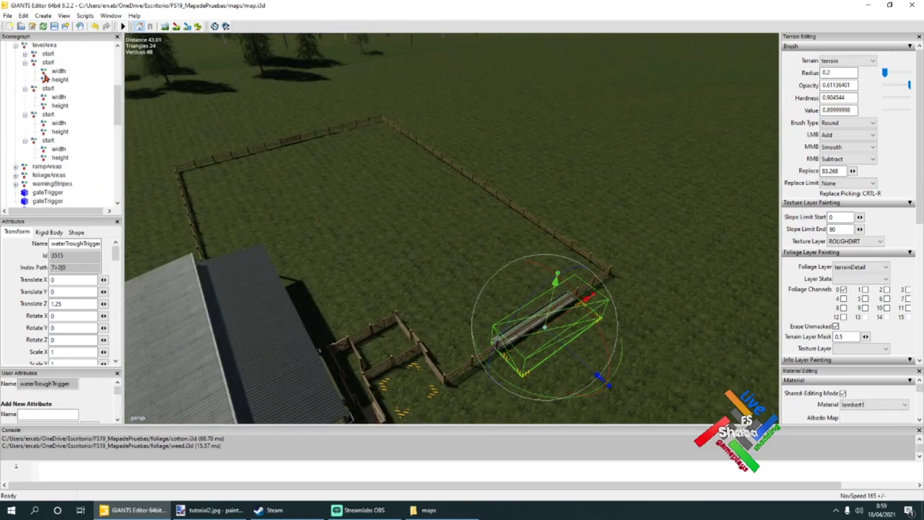
click(48, 53)
click(48, 62)
click(48, 88)
click(48, 114)
alt+drag(217, 199, 325, 277)
scroll(325, 277, down, 3)
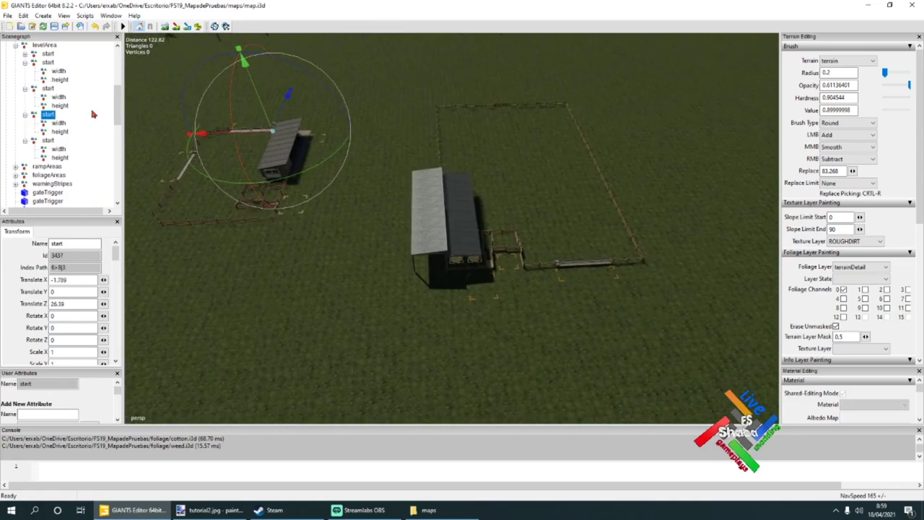
- Find the fourth levelArea start node of CorralOvejasLecharas and move it along its Z axis to about -24.1, near the water trough
scroll(73, 156, down, 6)
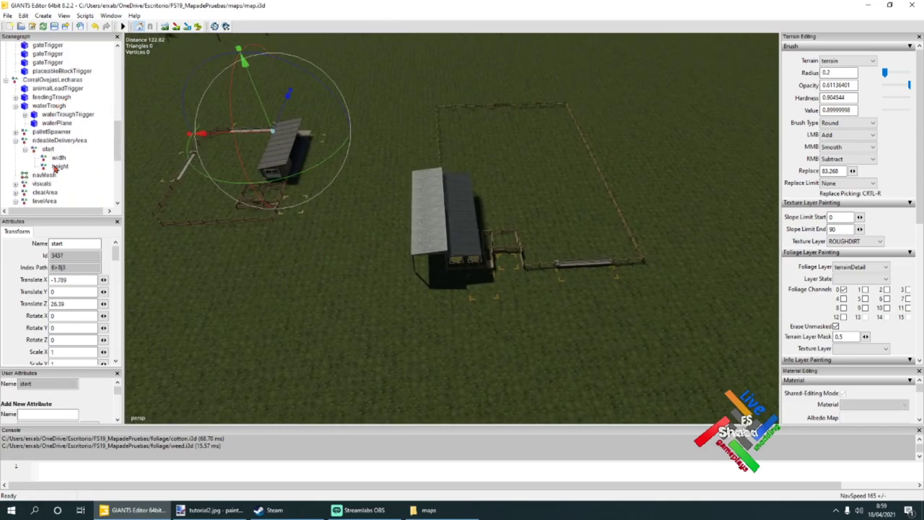
scroll(53, 175, down, 1)
click(51, 167)
click(52, 176)
scroll(54, 181, down, 1)
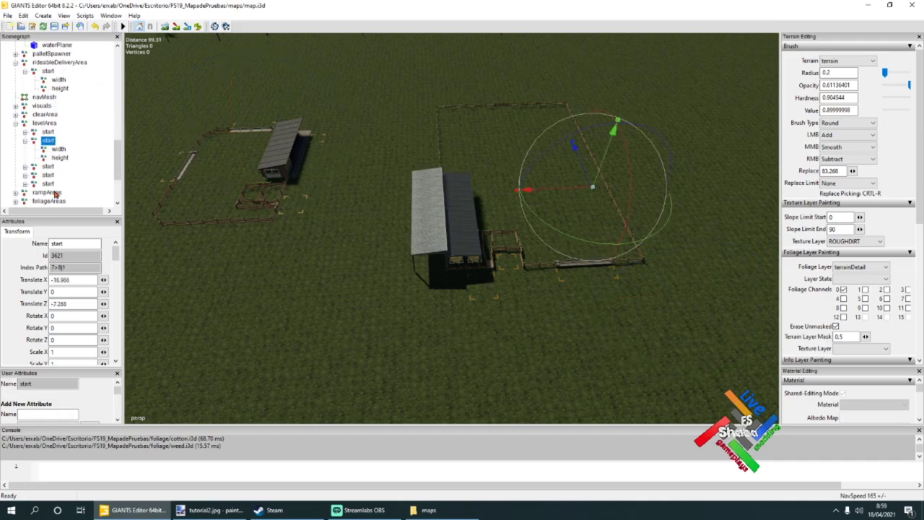
click(51, 169)
click(52, 177)
alt+drag(427, 243, 433, 234)
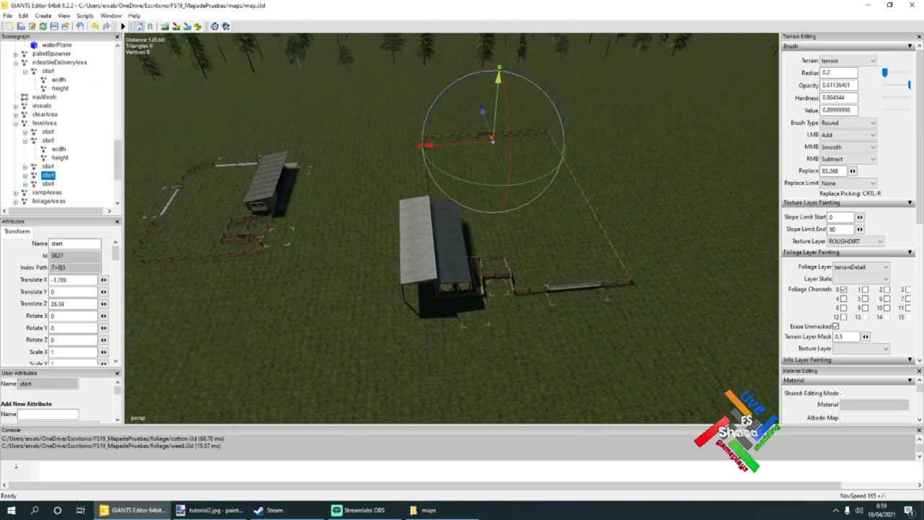
drag(490, 135, 491, 273)
scroll(491, 273, up, 5)
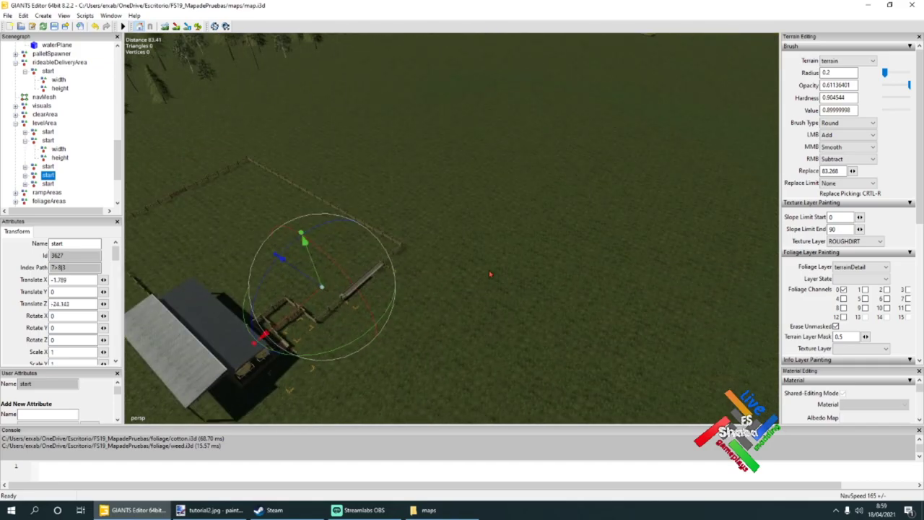
- Move the fourth levelArea start node just outside the water trough's end, at about Translate X -14.3 and Translate Z -33.7
alt+drag(417, 275, 360, 223)
scroll(360, 216, down, 5)
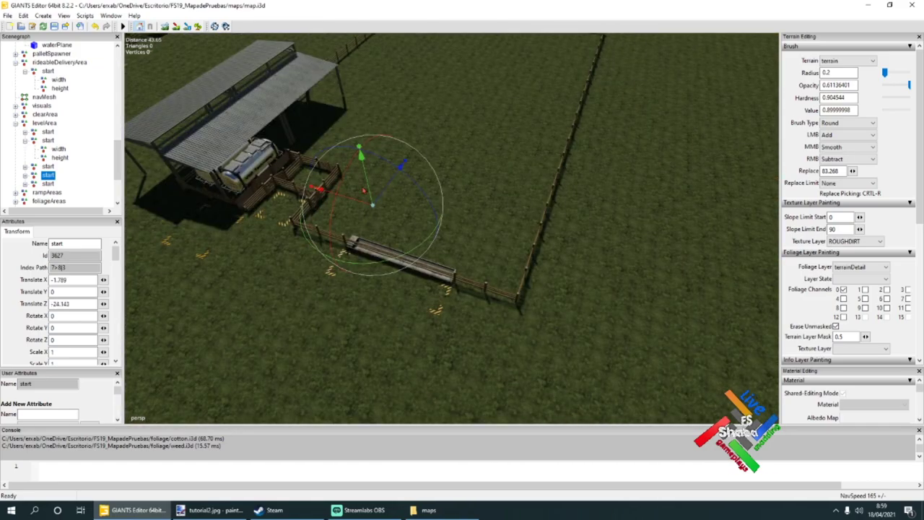
drag(387, 194, 451, 332)
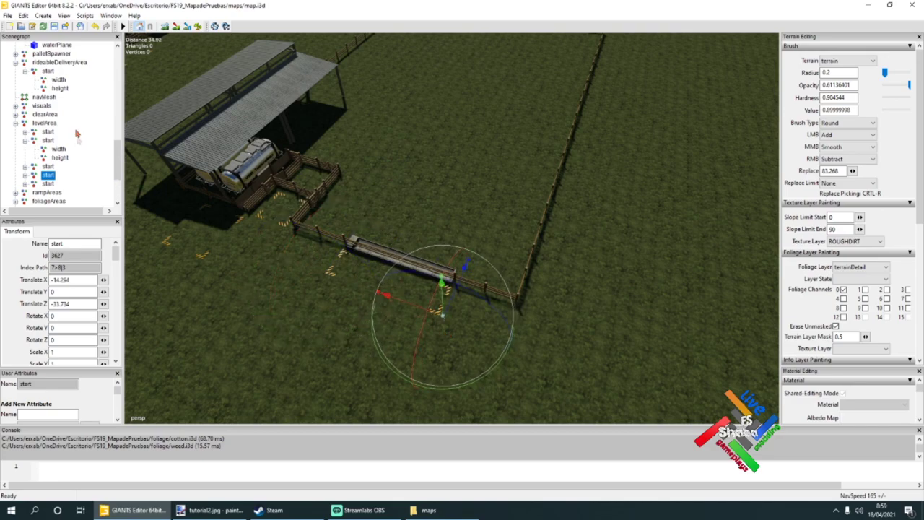
- Examine the original corral's fourth and fifth levelArea start nodes, with their width and height nodes, around the troughs as a reference
scroll(67, 162, up, 2)
scroll(66, 162, up, 6)
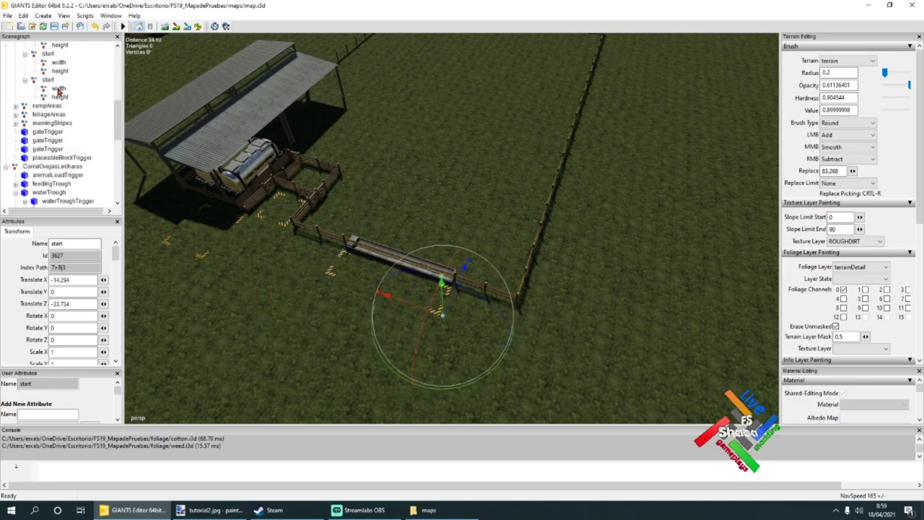
double_click(57, 63)
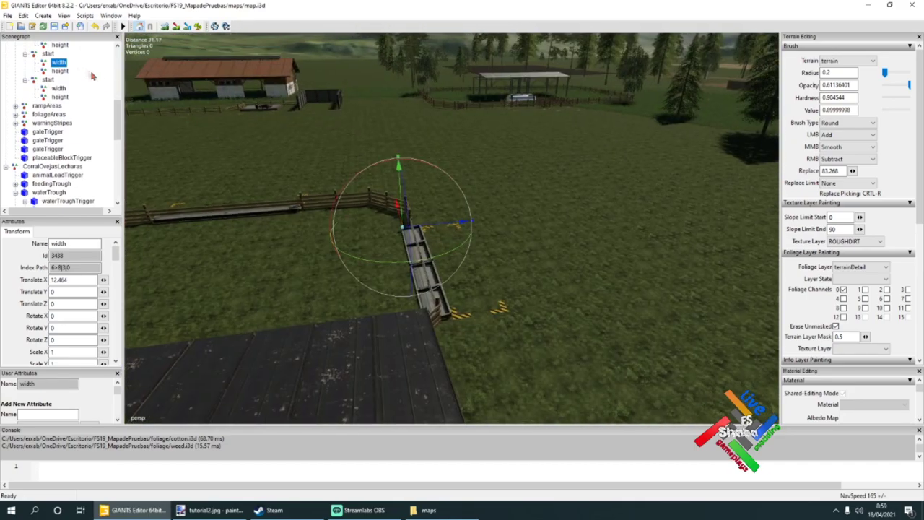
double_click(48, 54)
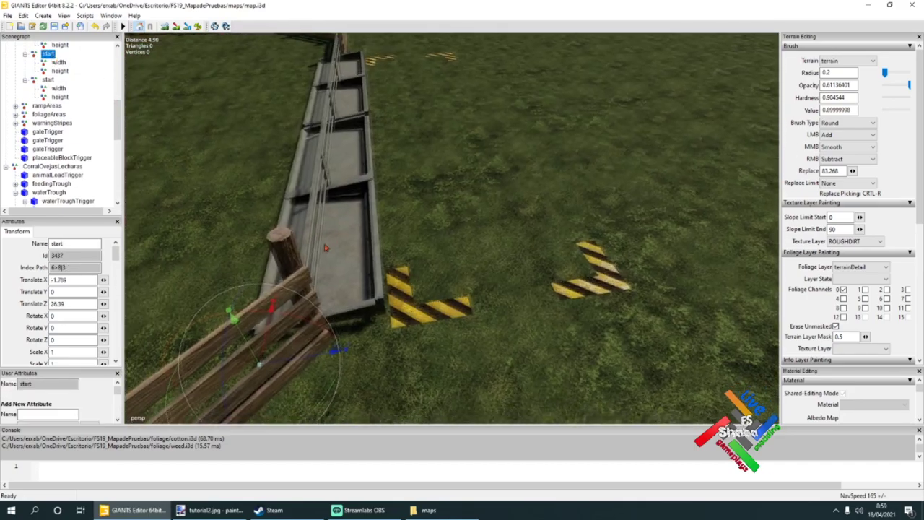
scroll(320, 253, down, 3)
alt+drag(320, 252, 340, 268)
scroll(339, 268, up, 3)
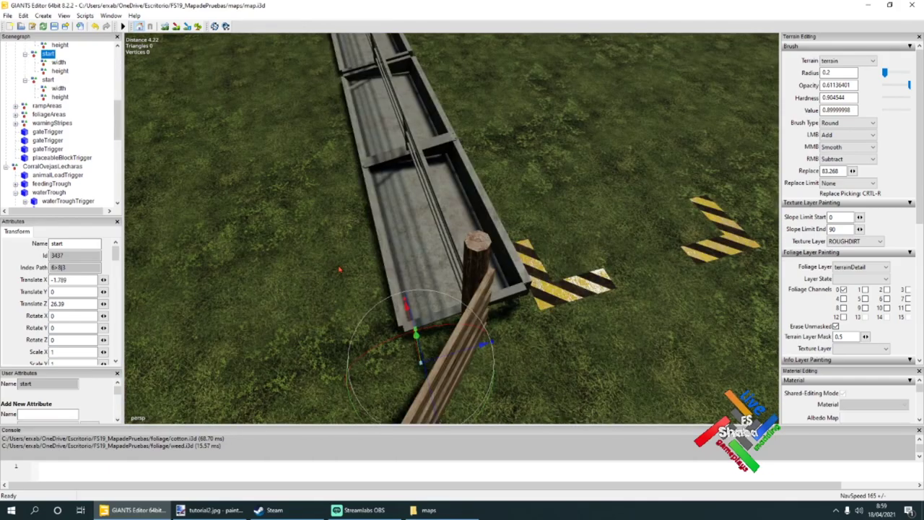
double_click(58, 62)
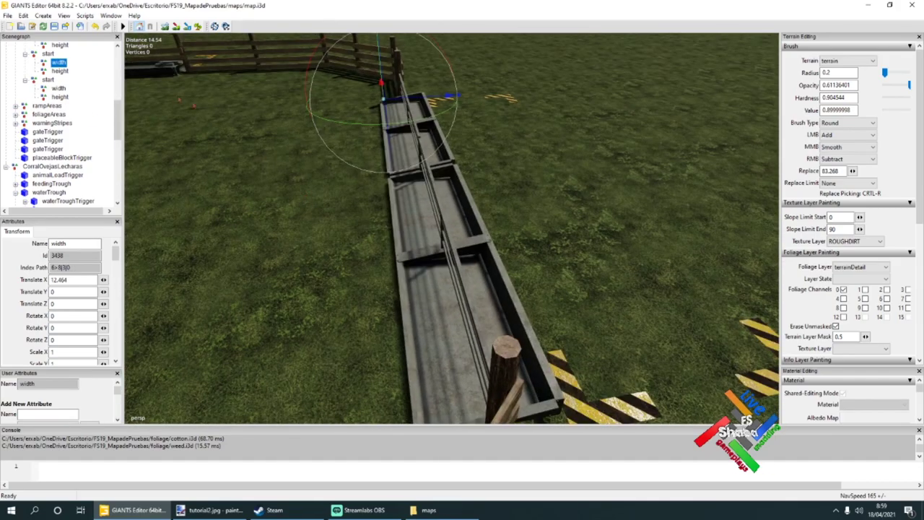
double_click(60, 72)
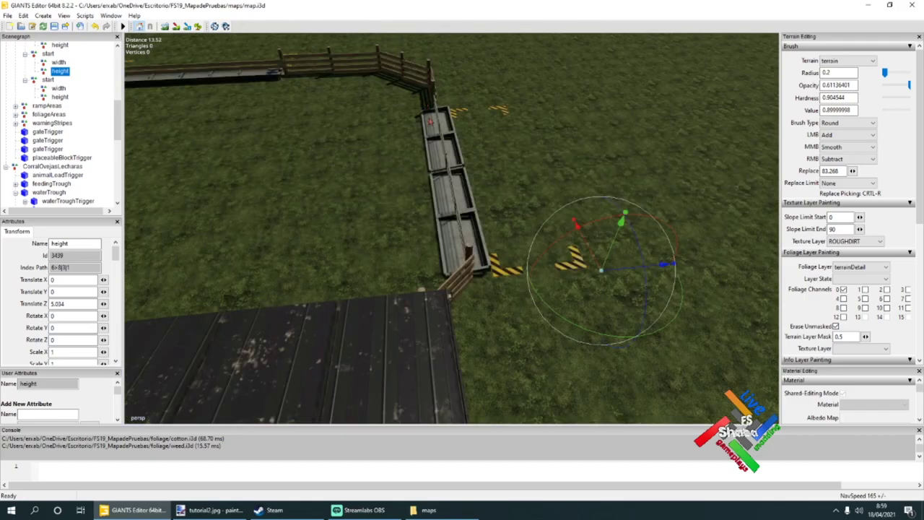
double_click(48, 80)
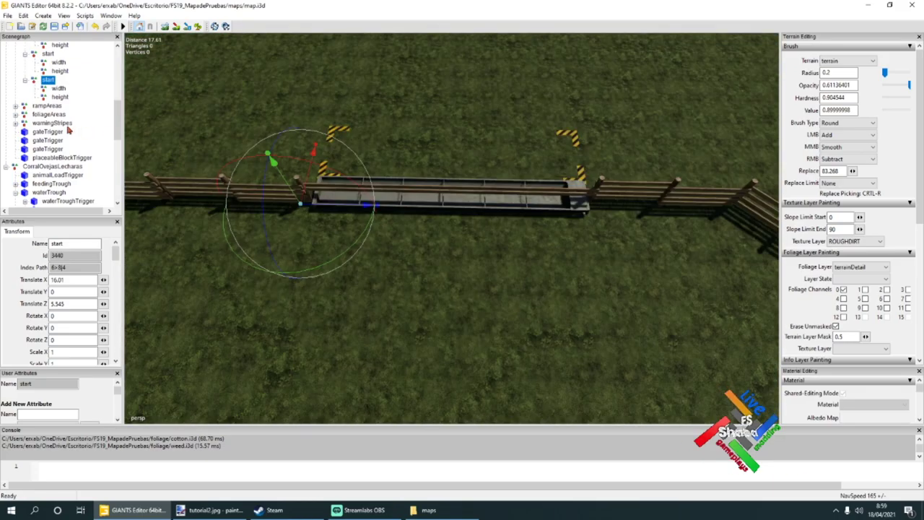
double_click(59, 89)
double_click(59, 97)
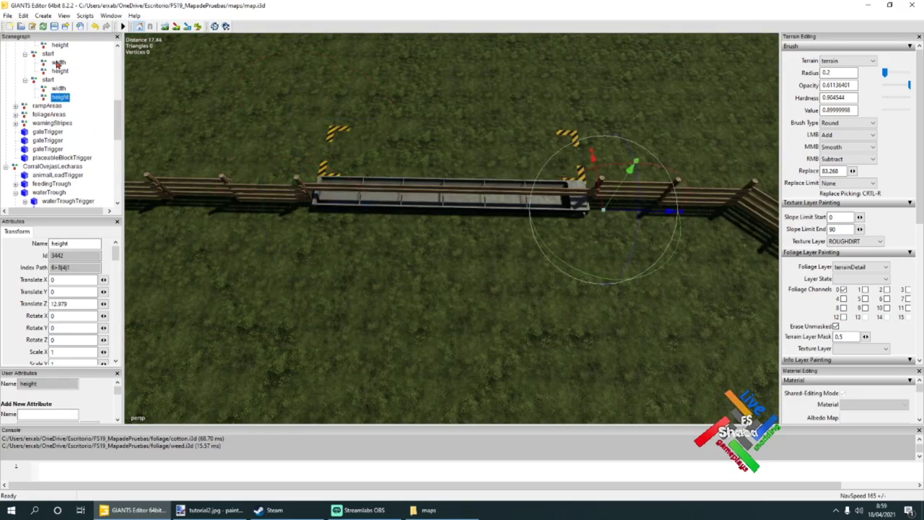
double_click(47, 53)
alt+drag(495, 256, 153, 106)
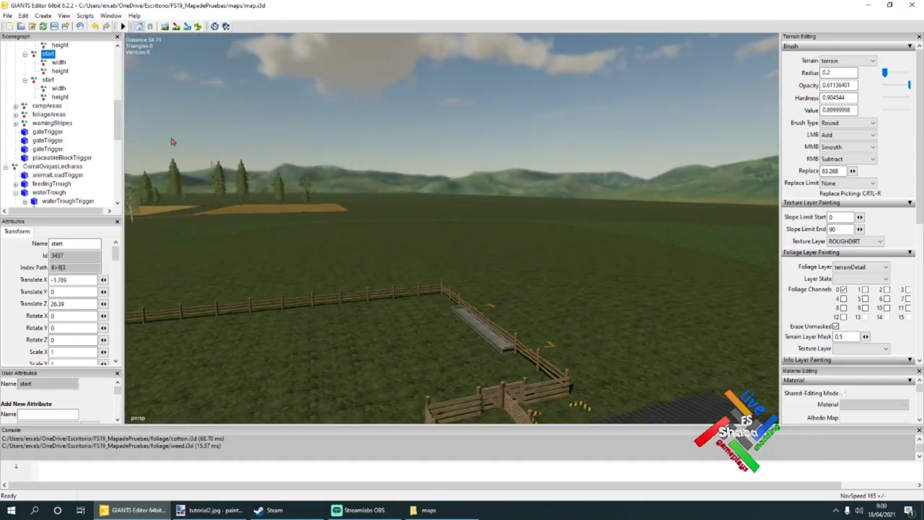
- Rotate the fourth levelArea start node of CorralOvejasLecharas 180 degrees about its vertical axis, with Rotate Y set to 0
alt+drag(514, 339, 521, 359)
scroll(522, 360, up, 5)
scroll(48, 153, down, 3)
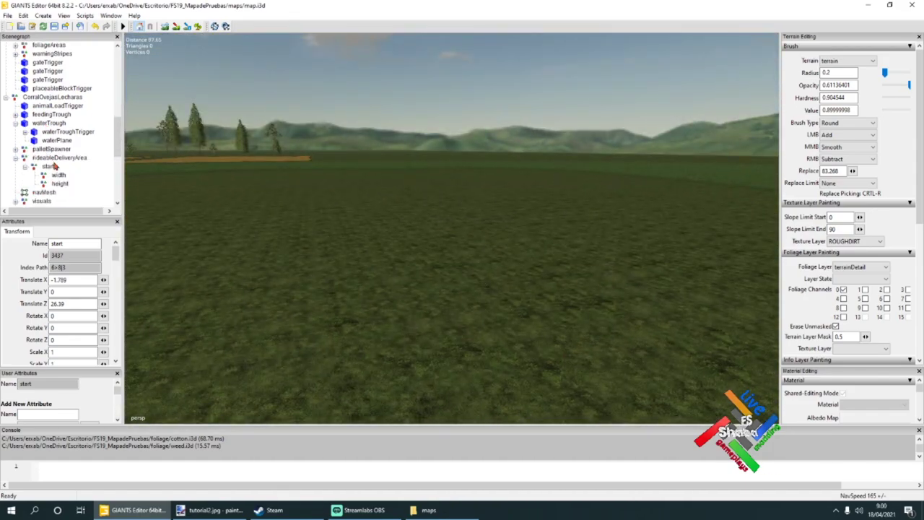
scroll(52, 172, down, 2)
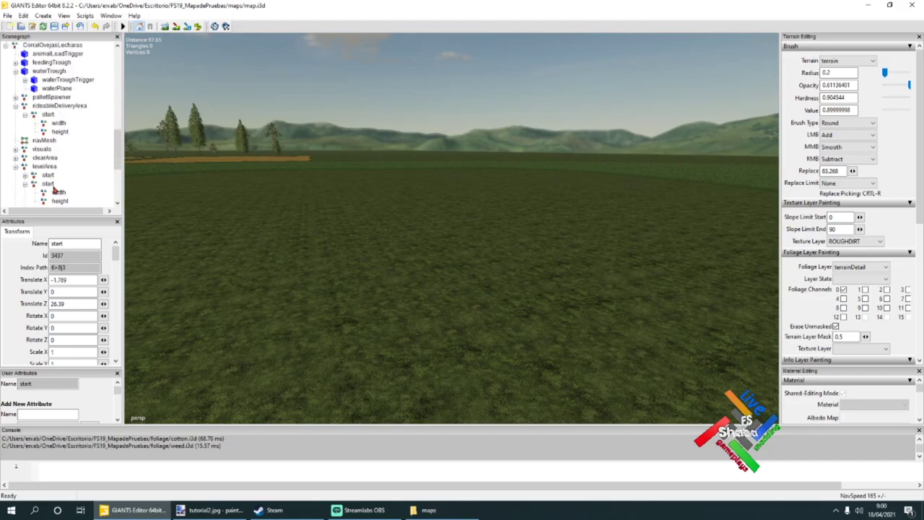
click(53, 186)
scroll(55, 191, down, 2)
click(49, 177)
alt+drag(446, 252, 423, 202)
scroll(404, 245, down, 3)
scroll(357, 204, up, 2)
scroll(357, 204, down, 3)
drag(436, 263, 480, 195)
drag(81, 327, 39, 329)
text(0)
- Move the rotated start node along X and Z to the opposite end of the water trough, inside the fence, at about Translate X -2
drag(514, 216, 167, 118)
drag(247, 165, 246, 165)
alt+drag(246, 164, 549, 253)
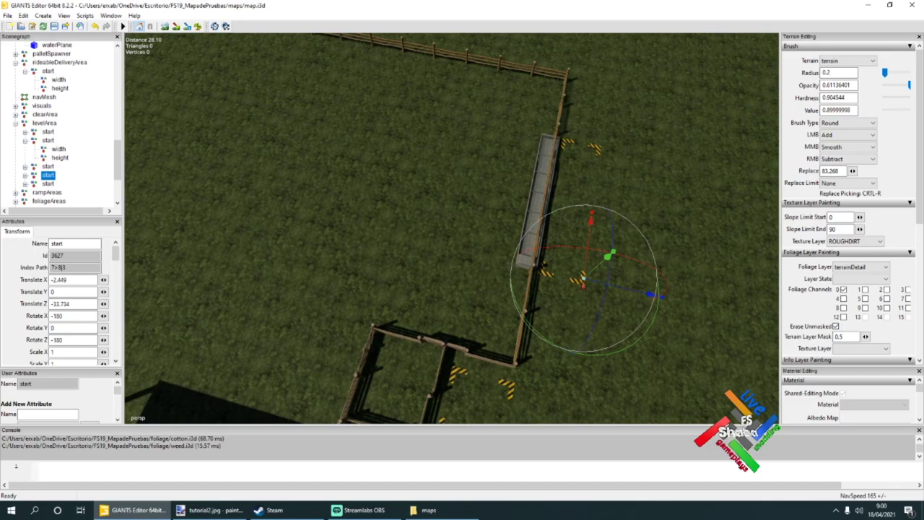
drag(650, 294, 485, 303)
scroll(480, 296, up, 5)
drag(449, 227, 453, 243)
- Set the fourth levelArea start node's Translate Z to -28.5 and its Translate X to -2
double_click(63, 306)
double_click(62, 306)
text(9)
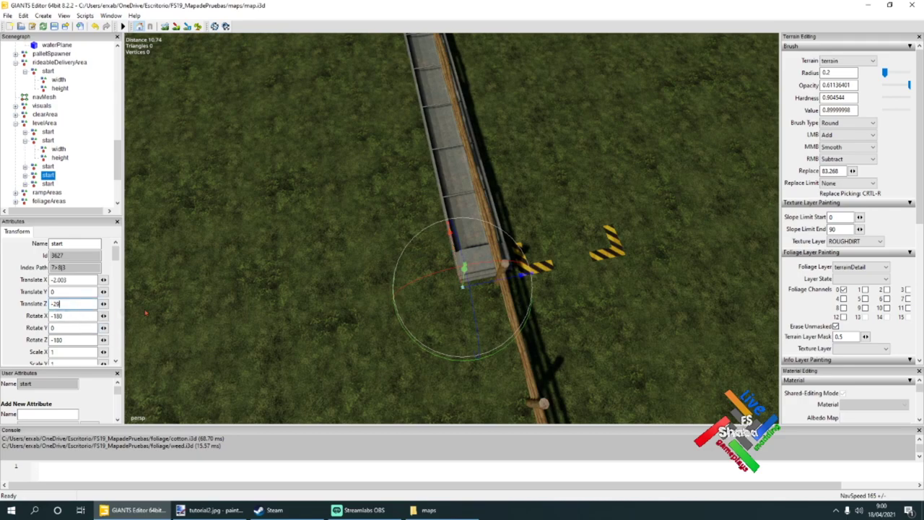
drag(491, 288, 487, 288)
drag(80, 303, 59, 304)
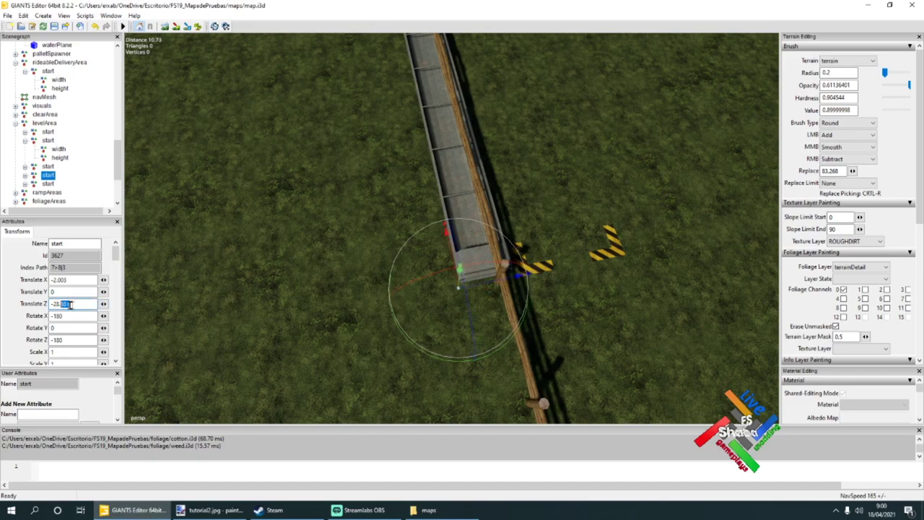
text(5)
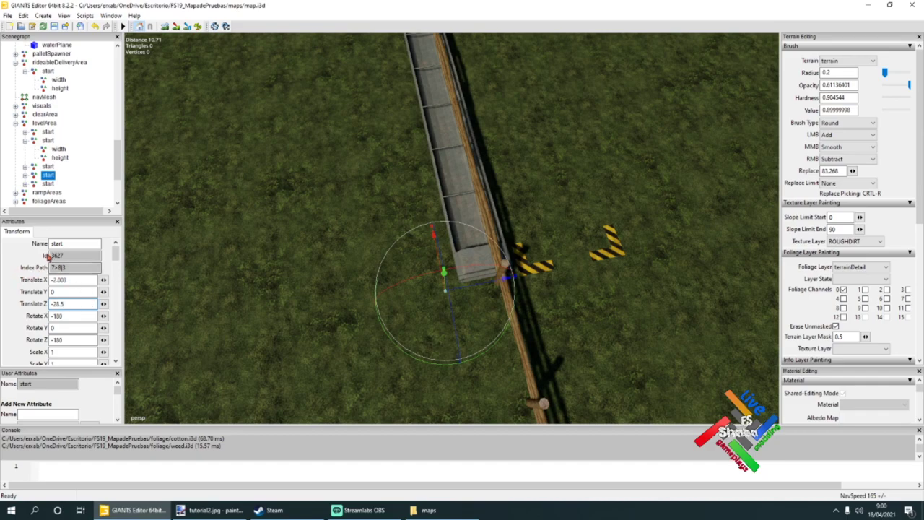
drag(81, 280, 56, 278)
key(BackSpace)
- Check the start node's width node at the water trough's far end and round off its Translate X value
click(25, 175)
click(59, 184)
alt+drag(461, 288, 456, 322)
scroll(489, 233, up, 5)
scroll(361, 321, down, 5)
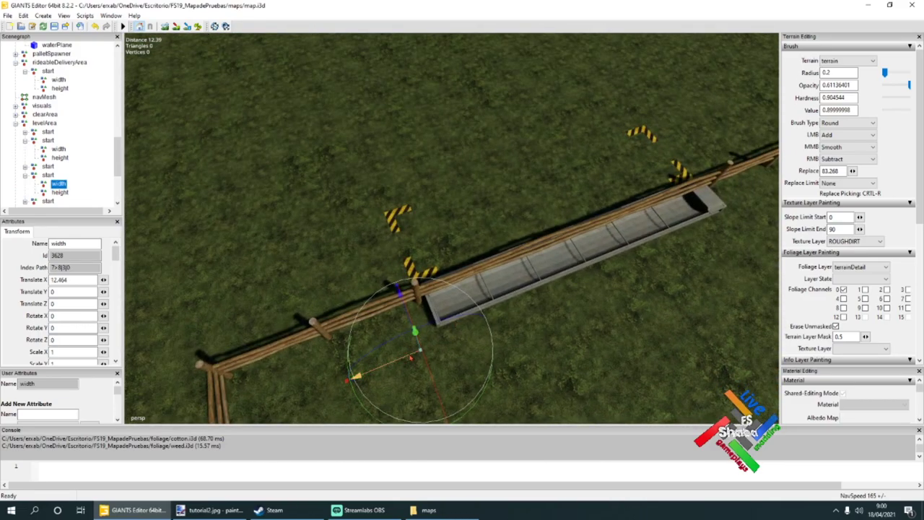
alt+drag(372, 354, 393, 349)
scroll(395, 349, up, 5)
scroll(395, 350, down, 5)
double_click(69, 281)
text(12.)
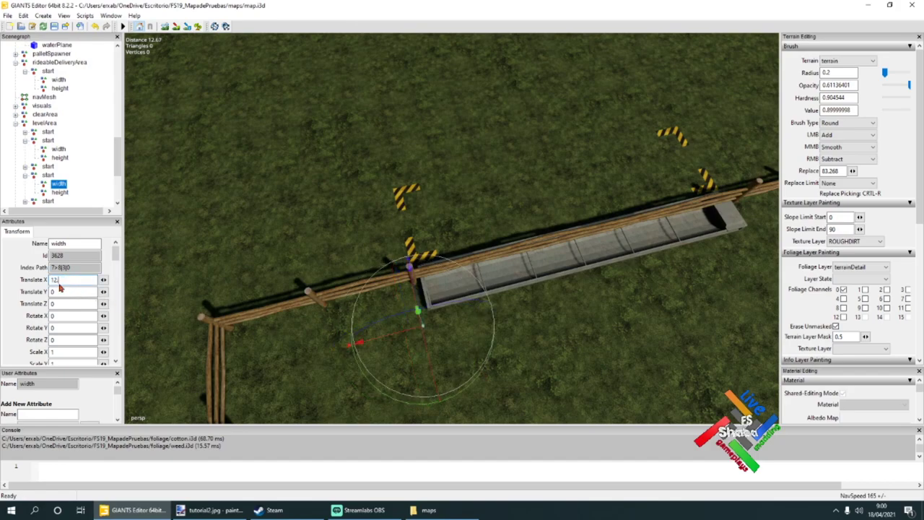
- Extend the same start node's height node beyond the trough's warning stripes by setting its Translate Z to 5.5
click(63, 194)
alt+drag(540, 338, 383, 355)
scroll(504, 352, up, 8)
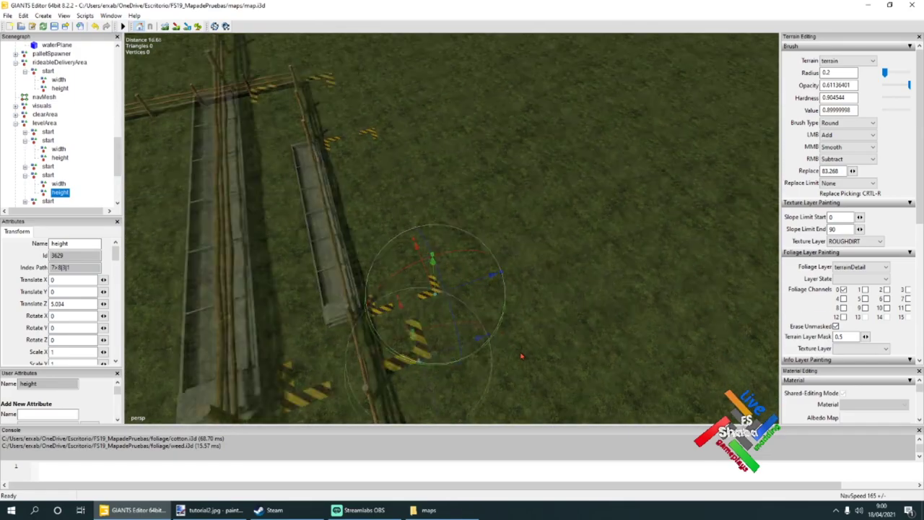
right_drag(487, 370, 473, 339)
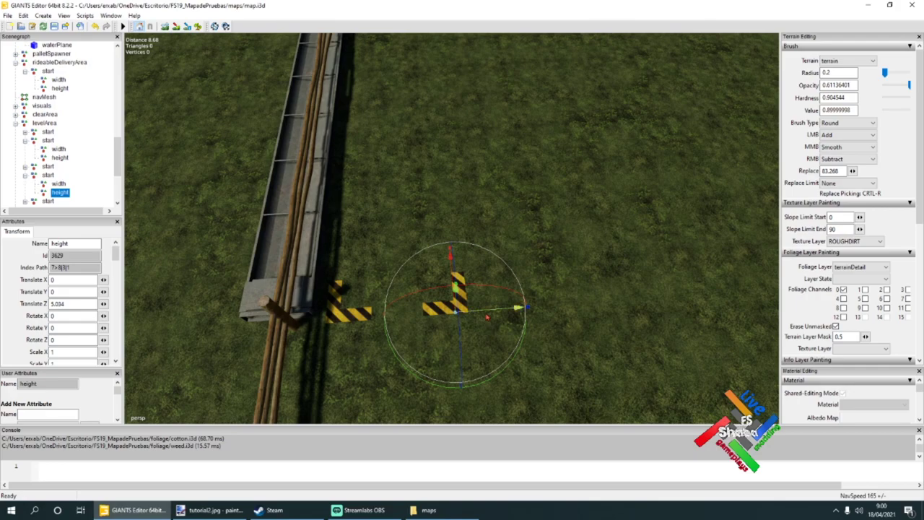
drag(486, 316, 502, 317)
drag(76, 304, 52, 304)
text(5.5)
key(Return)
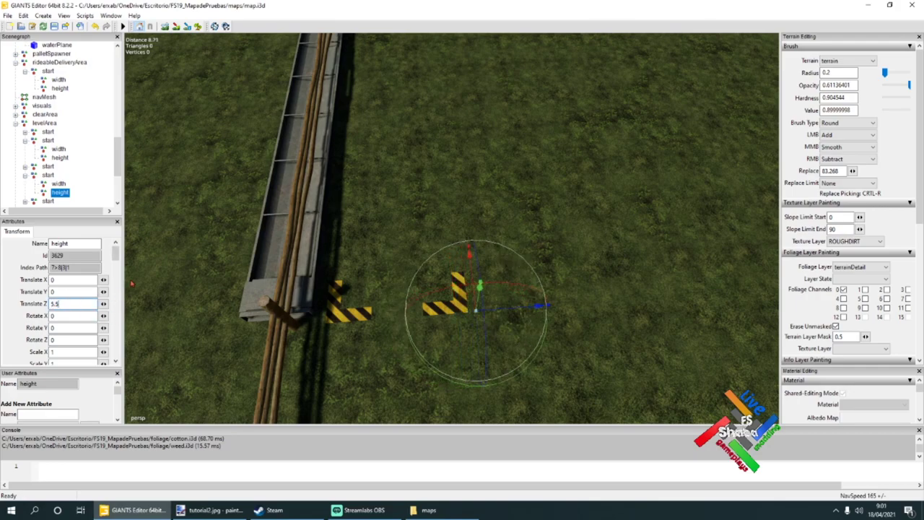
- Delete the second and third start nodes from the enlarged corral's levelArea
click(24, 176)
click(46, 175)
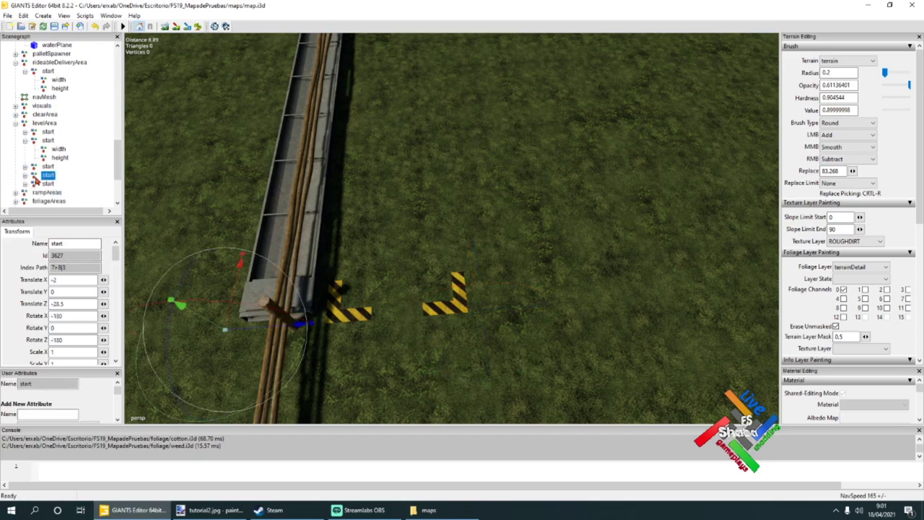
click(47, 140)
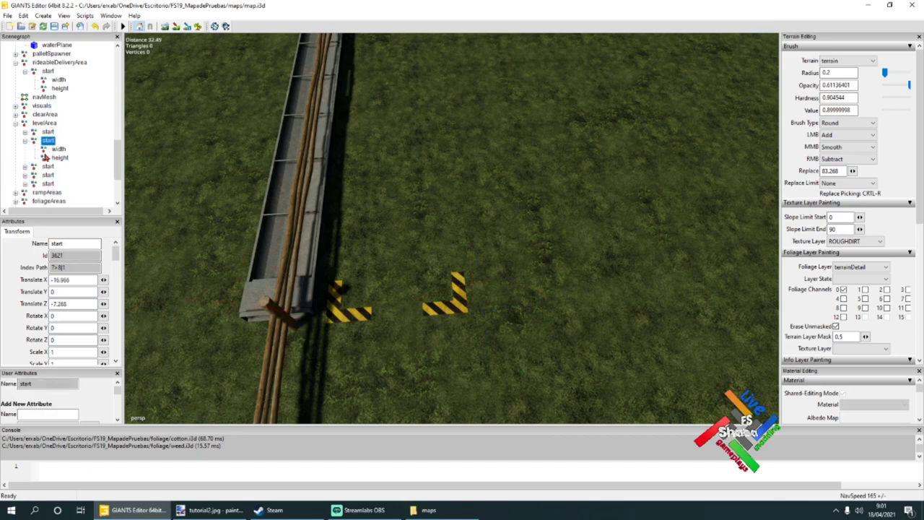
click(23, 15)
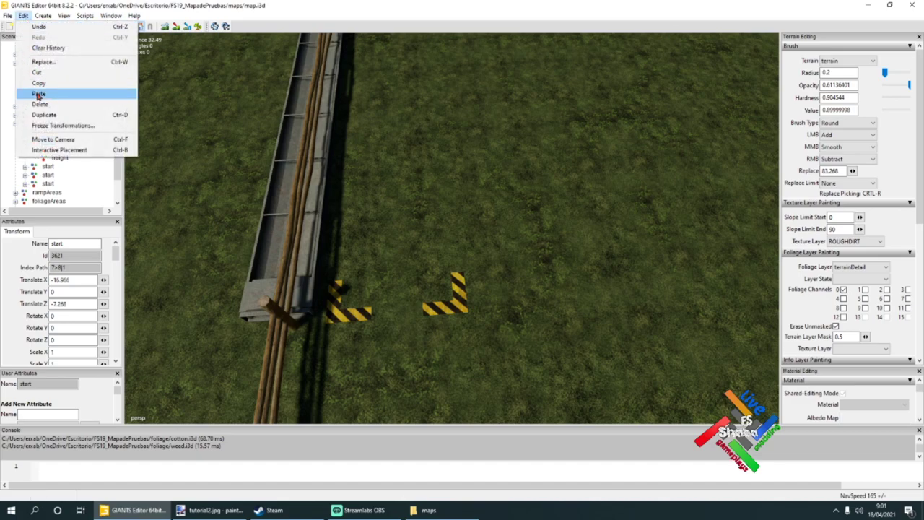
click(40, 105)
click(48, 141)
click(40, 16)
mouse_move(23, 15)
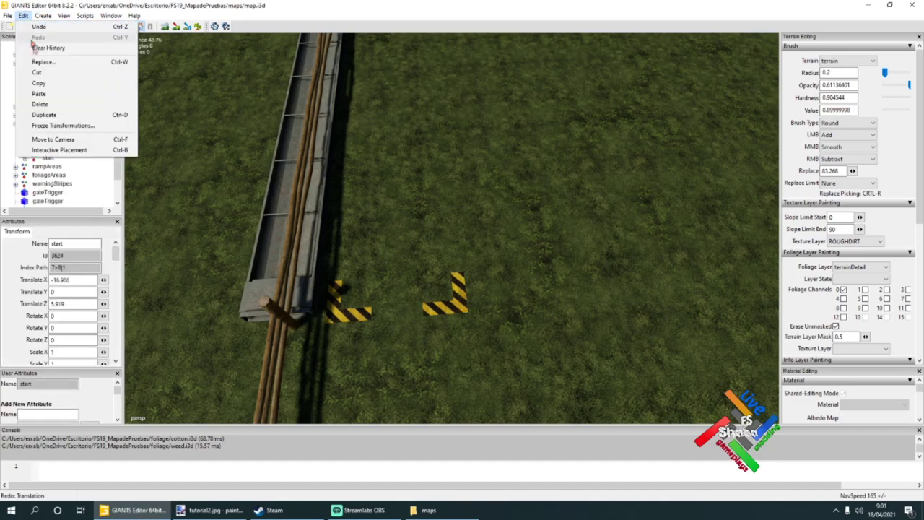
click(40, 105)
- Move the last levelArea start node to the shed's corner, at about Translate X 19.8 and Translate Z -29.6
click(48, 151)
scroll(261, 226, down, 5)
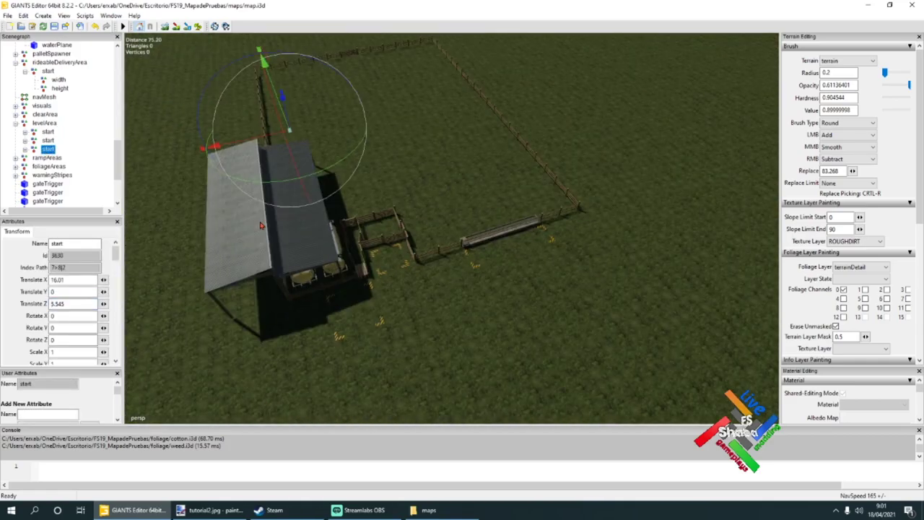
alt+drag(408, 241, 394, 221)
scroll(311, 221, up, 4)
scroll(312, 222, down, 5)
scroll(435, 220, up, 3)
scroll(465, 228, up, 3)
scroll(464, 229, down, 5)
right_drag(371, 37, 377, 70)
drag(373, 73, 342, 231)
right_drag(344, 232, 360, 244)
scroll(359, 244, up, 5)
alt+drag(359, 244, 490, 235)
scroll(500, 276, down, 5)
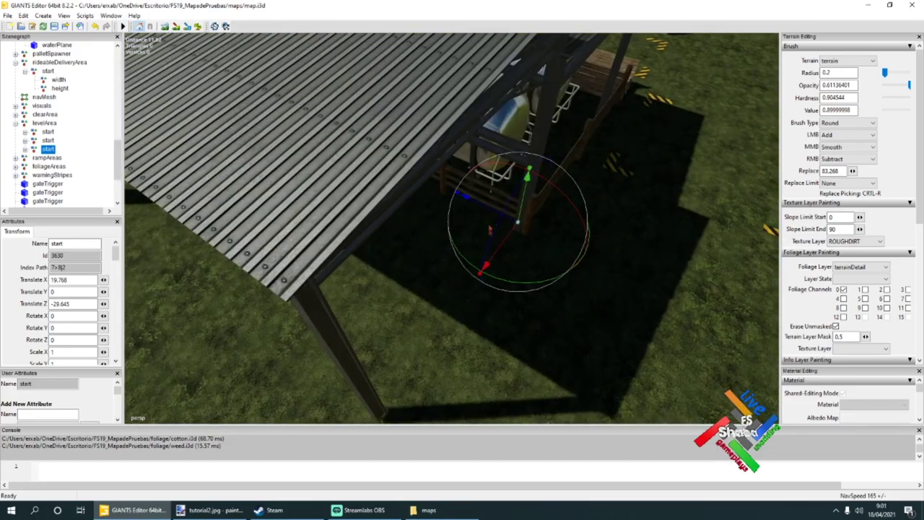
- Shift the last start node slightly past the shed's corner post, to about Translate Z -30
drag(466, 196, 476, 201)
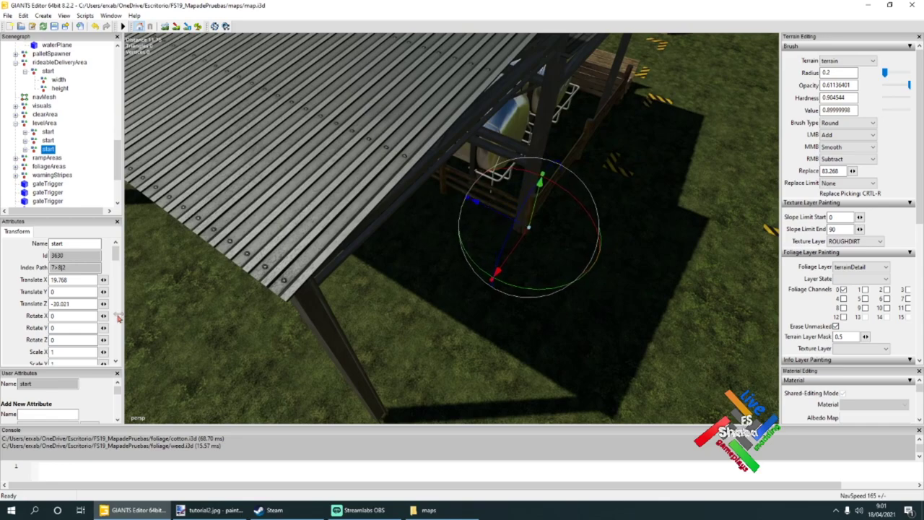
key(BackSpace)
key(BackSpace)
key(BackSpace)
key(BackSpace)
key(Return)
- Set the last start node's width node to Translate X 7 so it reaches past the shed's outer post
click(25, 150)
click(54, 159)
alt+drag(459, 319, 369, 390)
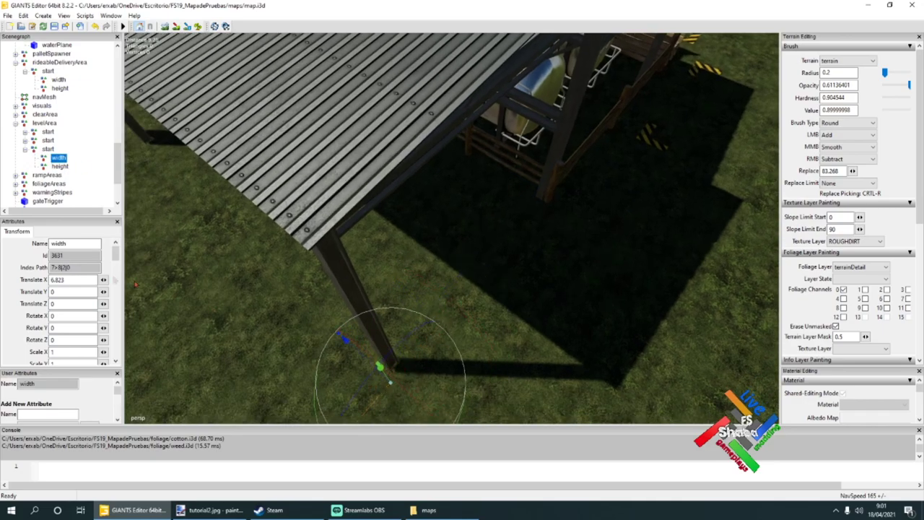
text(7)
key(Return)
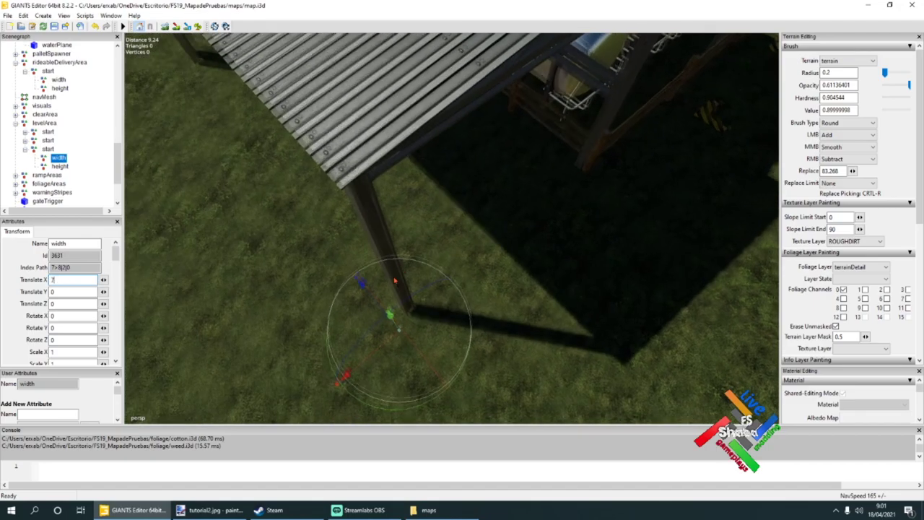
- Move the last start node's height node to the shed's other end and set its Translate Z to 24.5
click(59, 169)
right_click(96, 182)
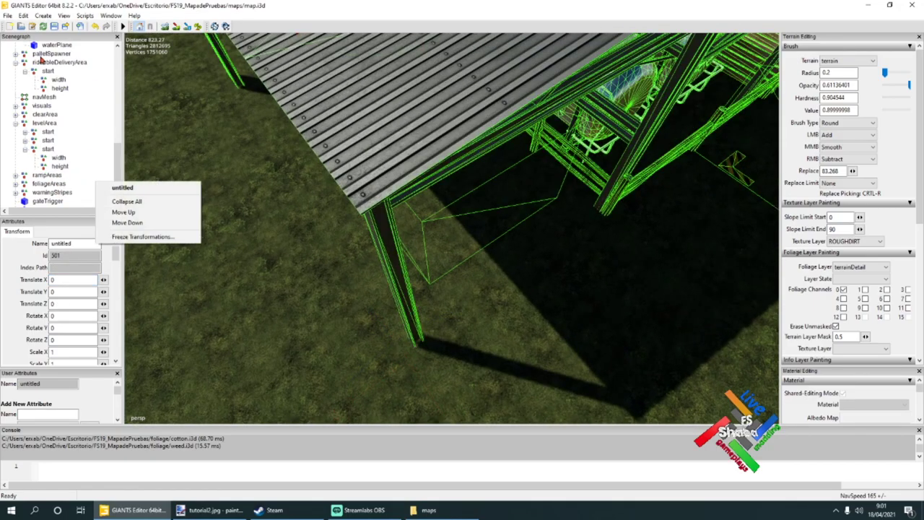
click(66, 169)
alt+drag(414, 206, 580, 192)
drag(526, 184, 312, 261)
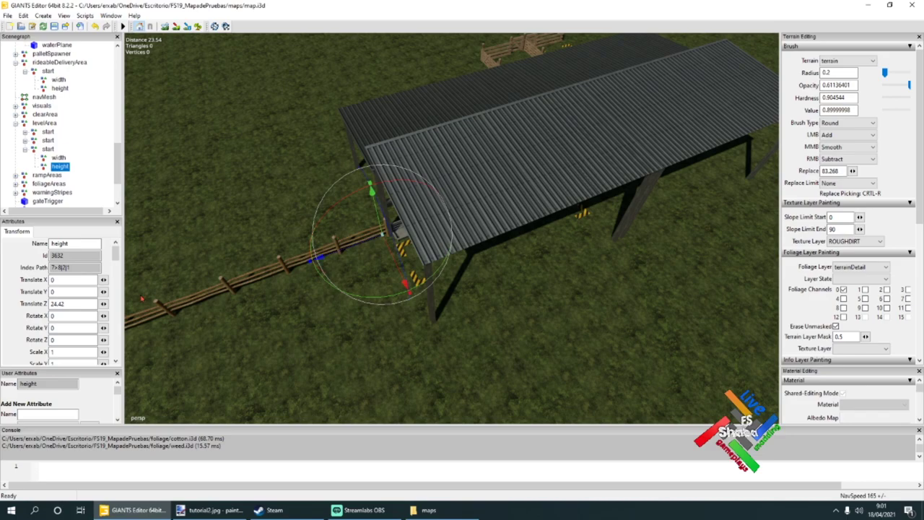
key(BackSpace)
text(5)
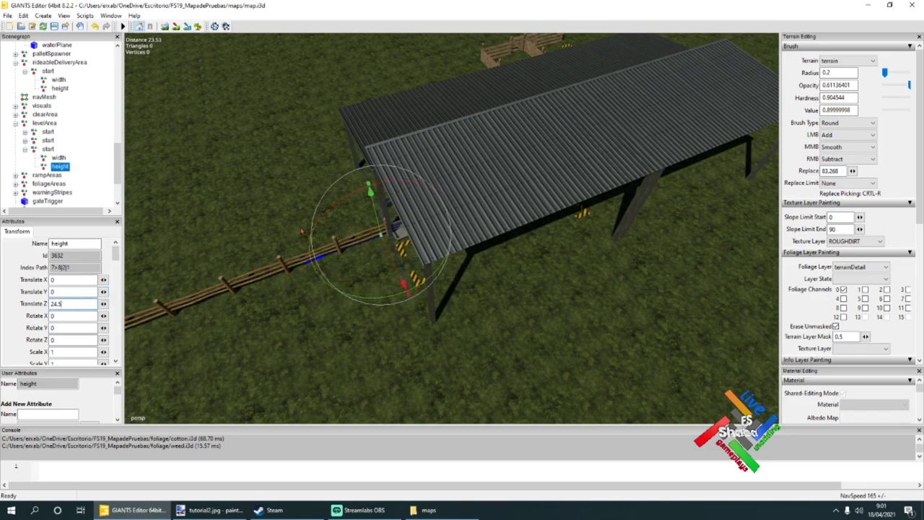
- Collapse the last levelArea start node and duplicate the second one, which covers the water trough
scroll(452, 183, down, 3)
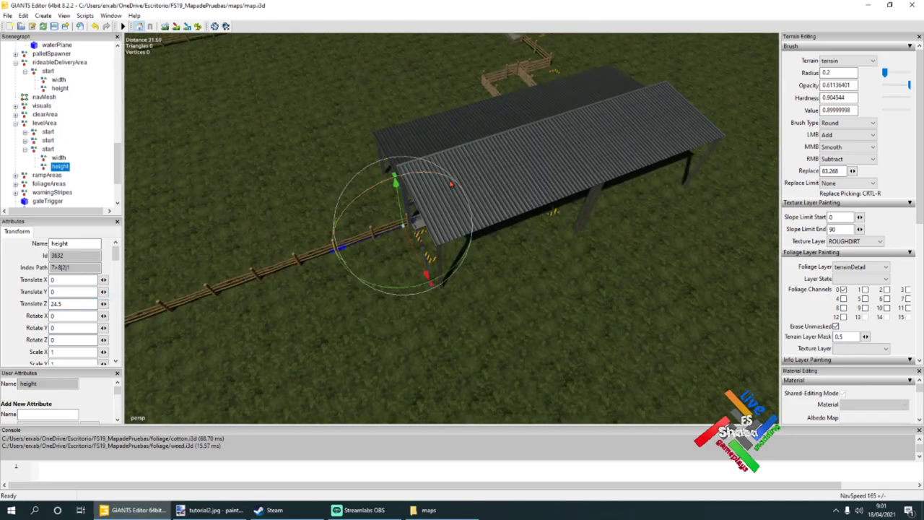
click(49, 149)
click(25, 151)
click(46, 142)
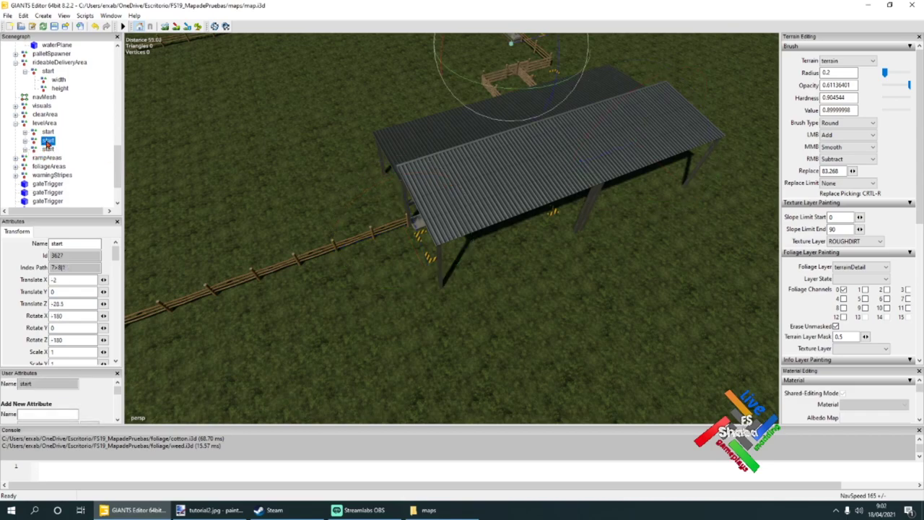
key(ctrl+d)
scroll(434, 165, up, 3)
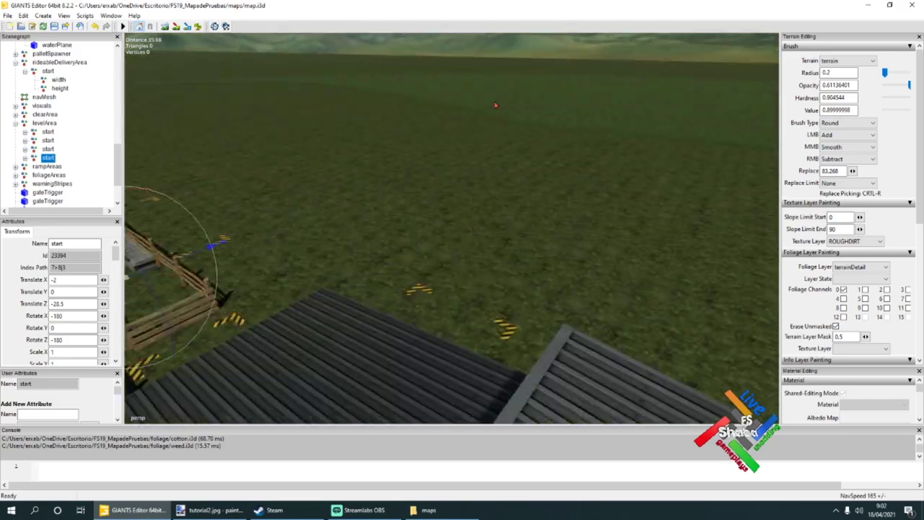
- Move the duplicated levelArea start node to the shed's tank end and set Translate X to 16.5 and Translate Z to -30
alt+drag(434, 164, 411, 136)
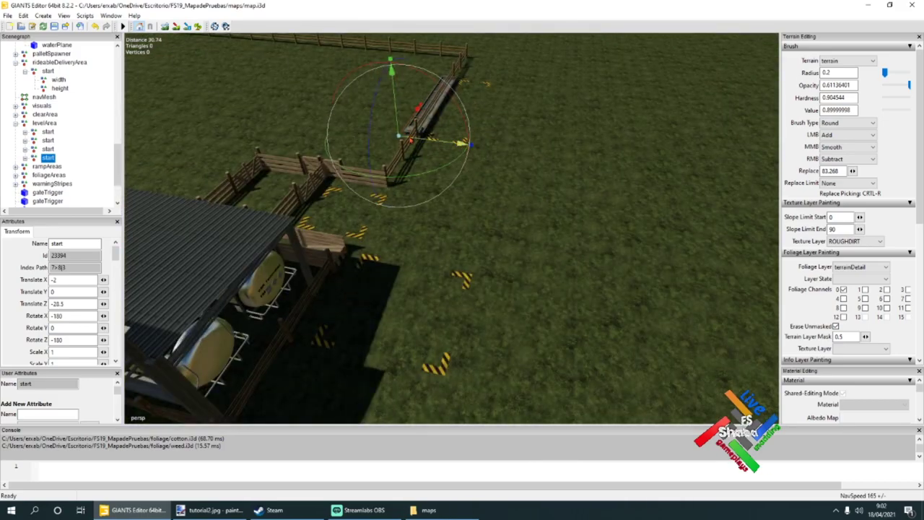
drag(408, 133, 283, 450)
alt+drag(321, 307, 382, 248)
alt+drag(363, 301, 333, 306)
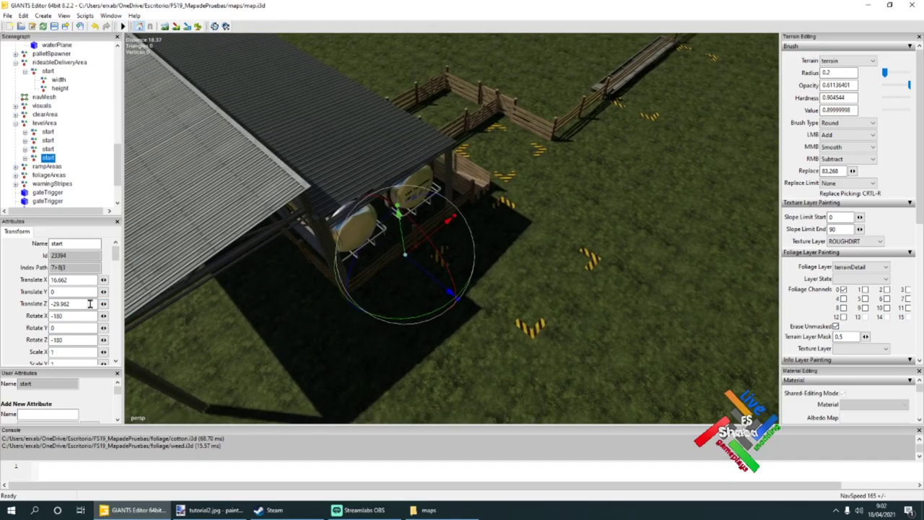
text(-30)
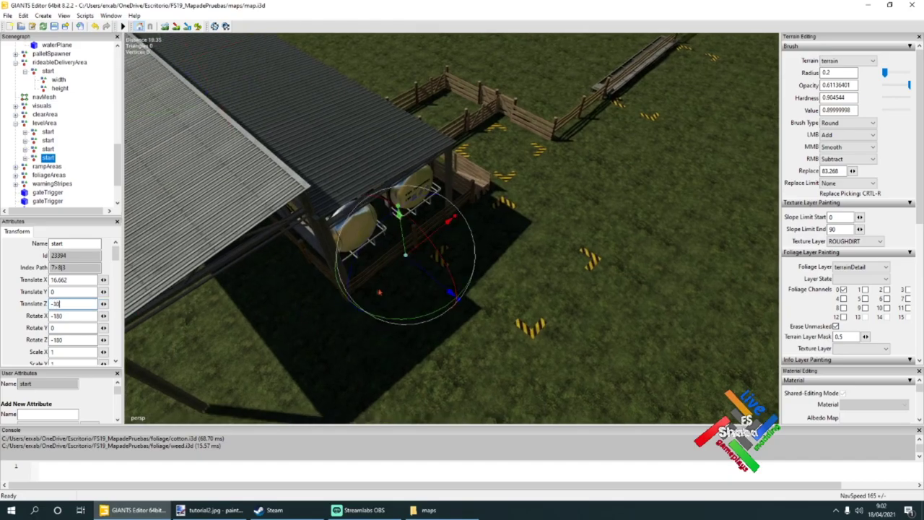
scroll(389, 231, up, 3)
scroll(390, 231, down, 3)
alt+drag(390, 289, 439, 317)
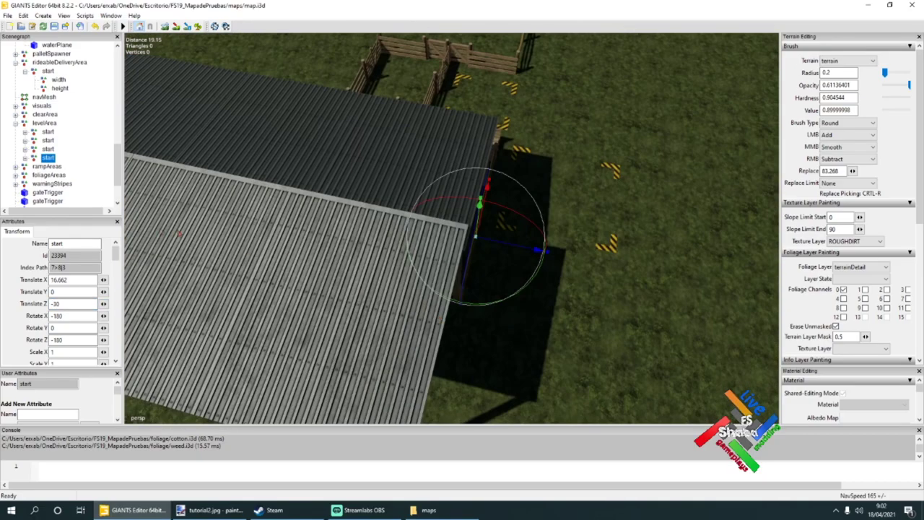
click(63, 280)
text(5)
- Shift the duplicated start's width node to the wooden ramp beside the tanks and set its Translate X to 6.5
click(25, 157)
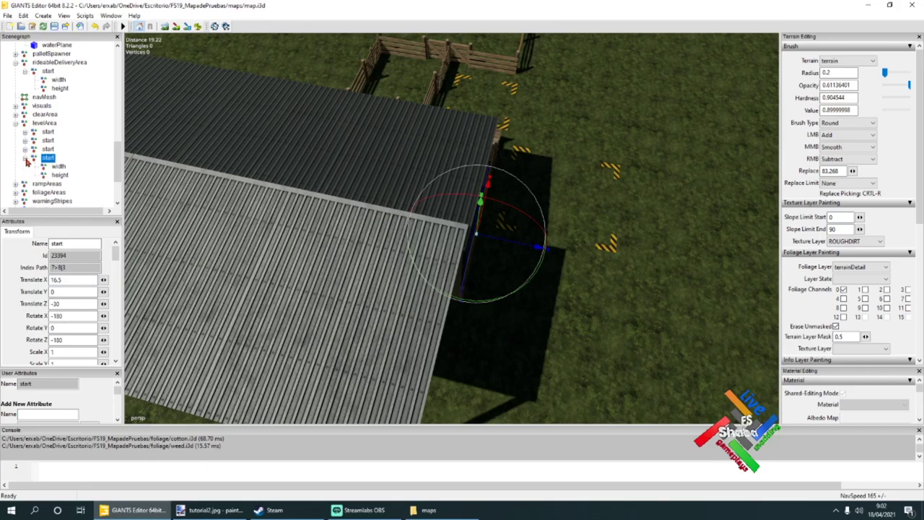
click(57, 167)
drag(467, 88, 463, 150)
scroll(510, 137, up, 3)
alt+drag(503, 173, 485, 254)
scroll(517, 339, down, 4)
scroll(527, 274, up, 4)
scroll(517, 247, down, 2)
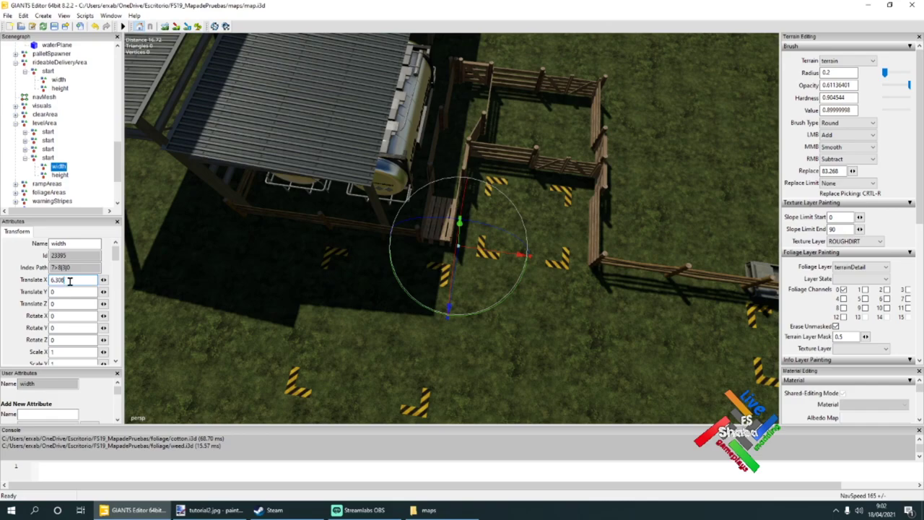
text(6.5)
- Extend the duplicated start's height node past the outer warning stripes at Translate Z 7, and collapse the levelArea group
click(59, 175)
key(f)
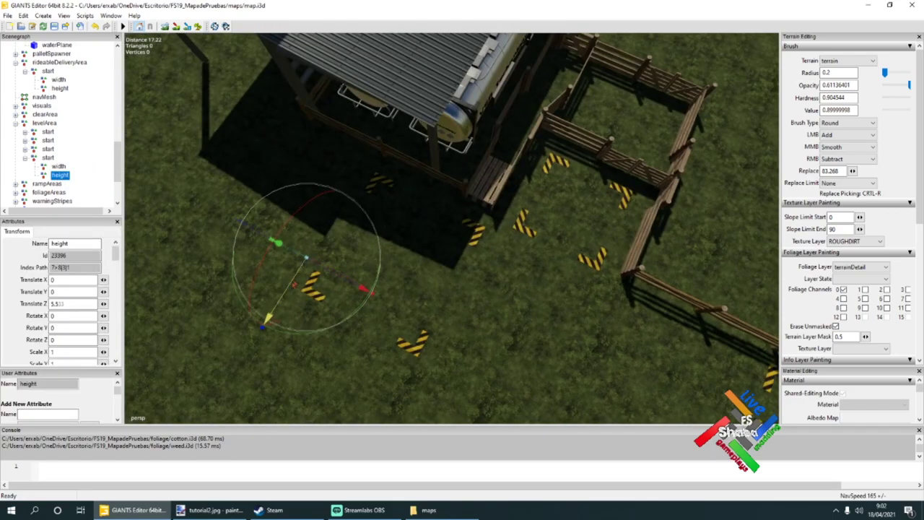
drag(291, 281, 272, 314)
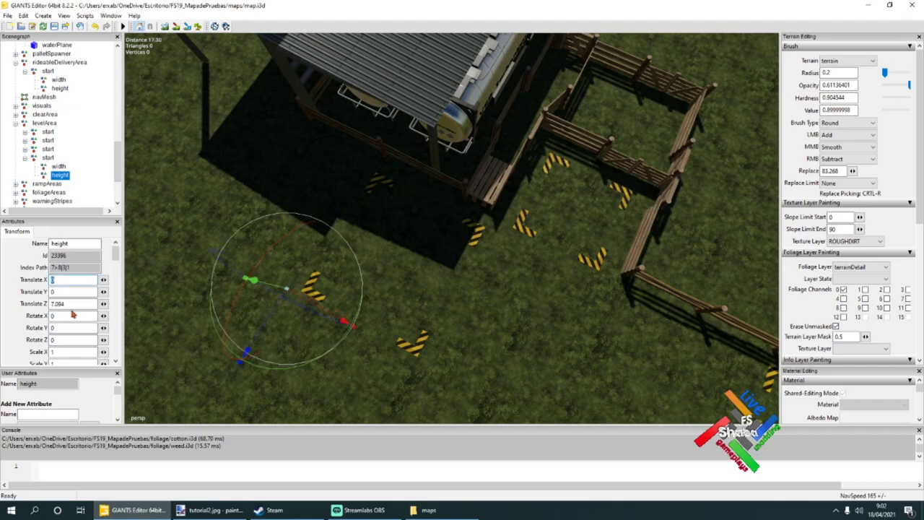
drag(66, 304, 50, 308)
text(7)
alt+drag(317, 241, 409, 229)
scroll(409, 228, down, 5)
click(42, 158)
click(25, 159)
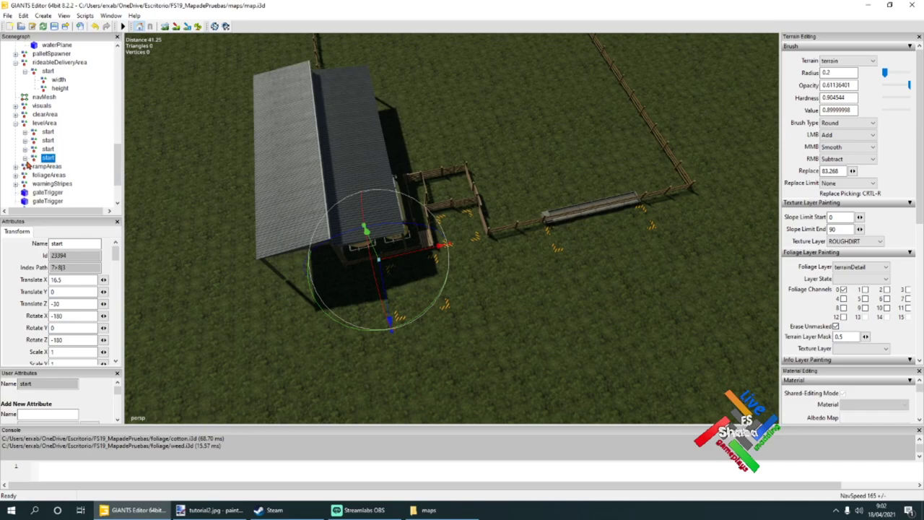
click(15, 124)
- Expand the sheep corral's rampAreas group and set its Translate X and Translate Z to 0
click(47, 133)
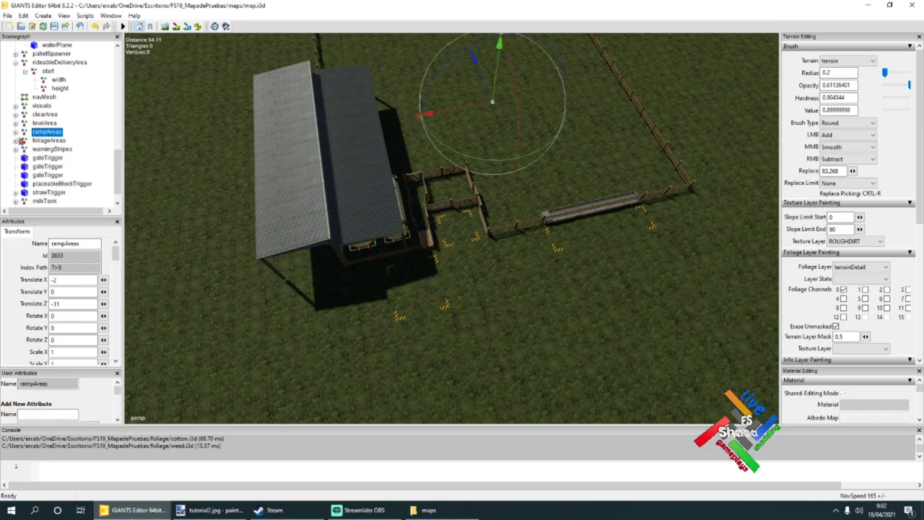
click(15, 132)
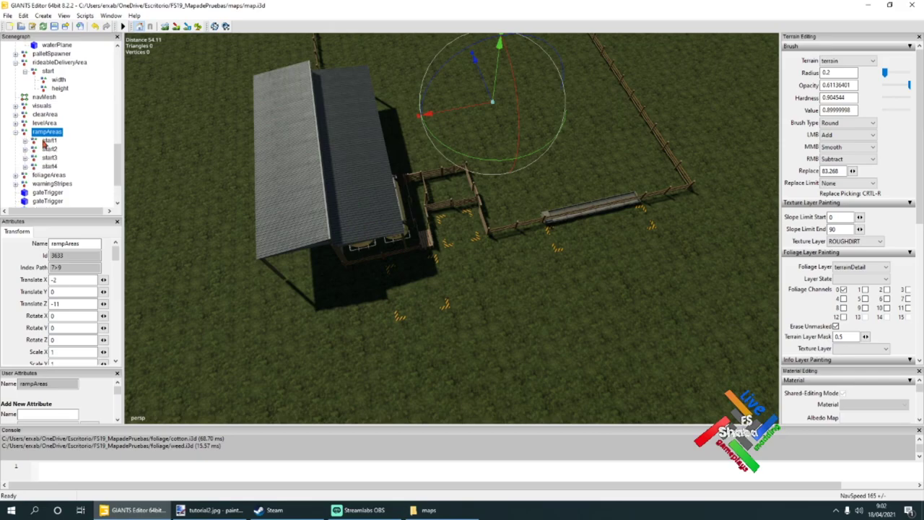
click(44, 141)
mouse_move(398, 215)
alt+mouse_down()
mouse_move(433, 210)
mouse_move(467, 222)
mouse_move(477, 210)
mouse_move(398, 216)
alt+mouse_up()
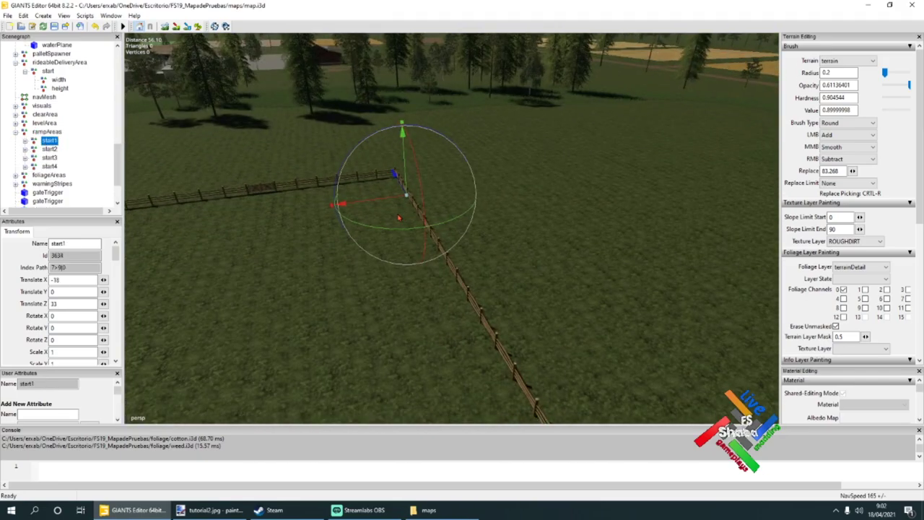
click(47, 132)
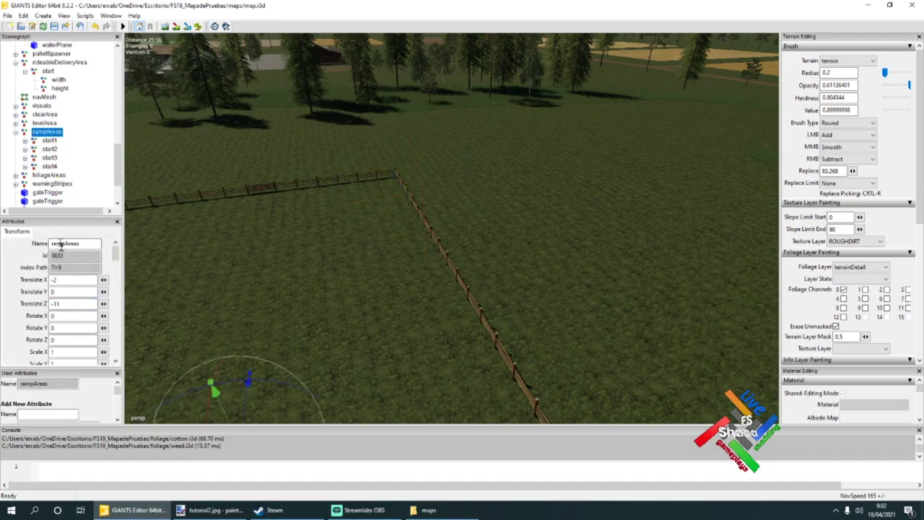
click(67, 281)
text(0)
click(72, 303)
text(0)
key(Return)
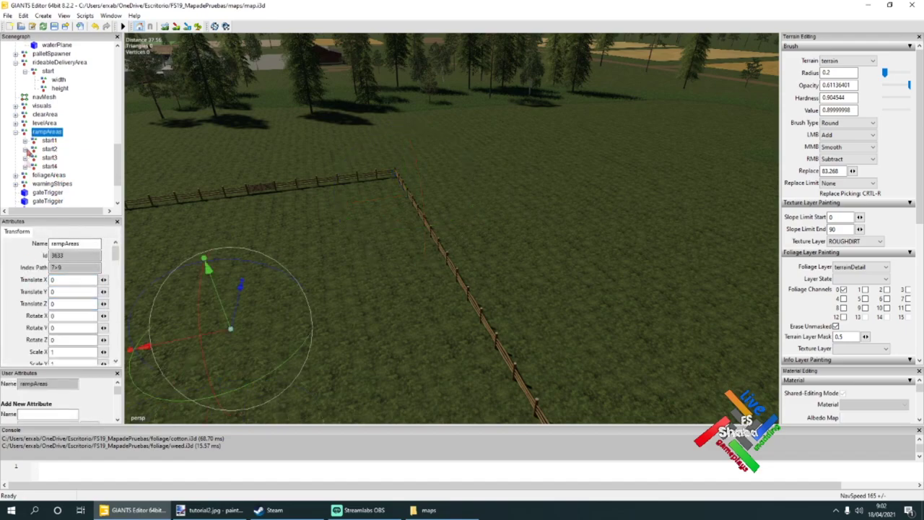
- Examine how rampAreas start1 sits at the sheep corral, and how start1, width and height are placed at the neighbouring stable
click(49, 140)
alt+drag(318, 238, 352, 324)
scroll(349, 298, up, 5)
scroll(353, 323, down, 5)
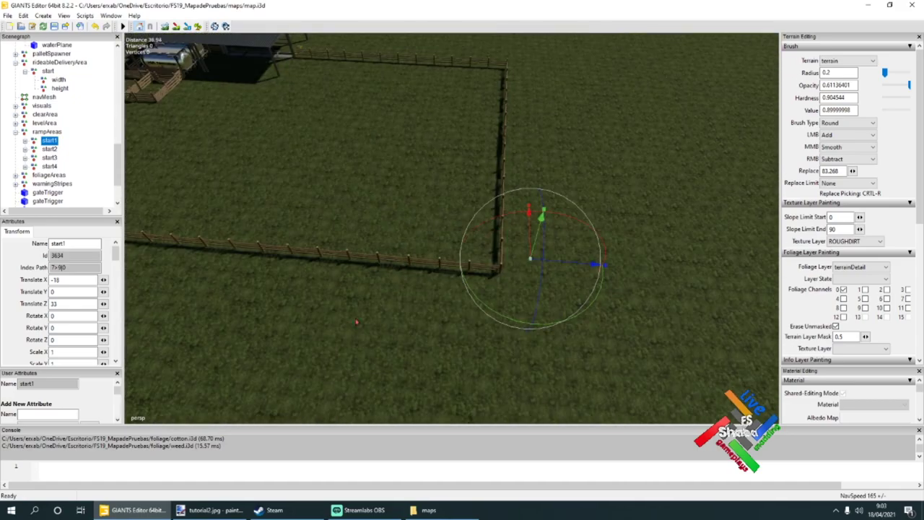
alt+drag(357, 226, 402, 260)
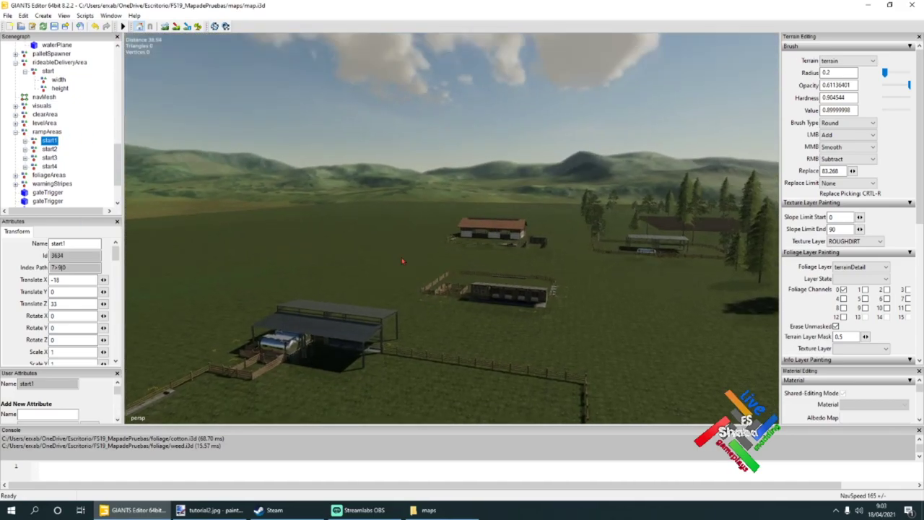
scroll(402, 260, up, 5)
alt+drag(505, 239, 555, 333)
scroll(555, 333, down, 5)
click(524, 217)
scroll(56, 149, down, 1)
click(46, 158)
click(16, 158)
click(41, 167)
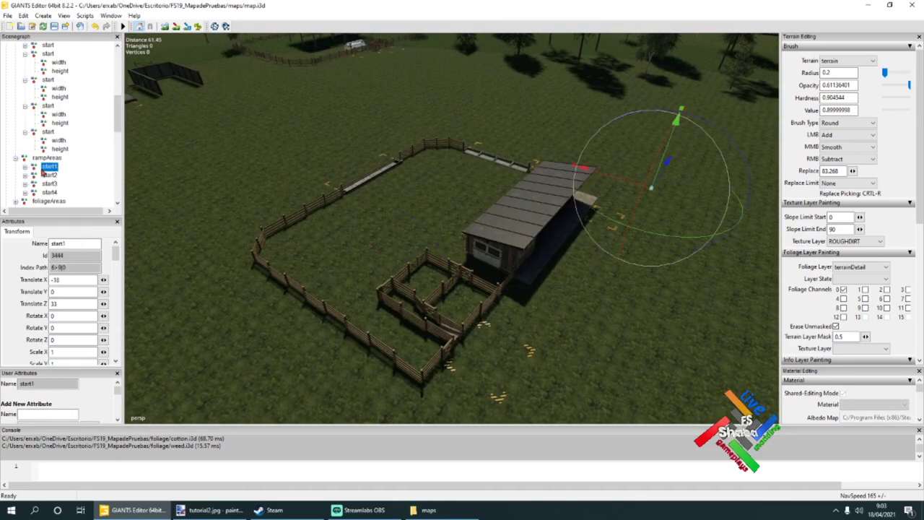
key(f)
scroll(452, 228, up, 3)
alt+drag(452, 228, 361, 314)
scroll(361, 314, up, 4)
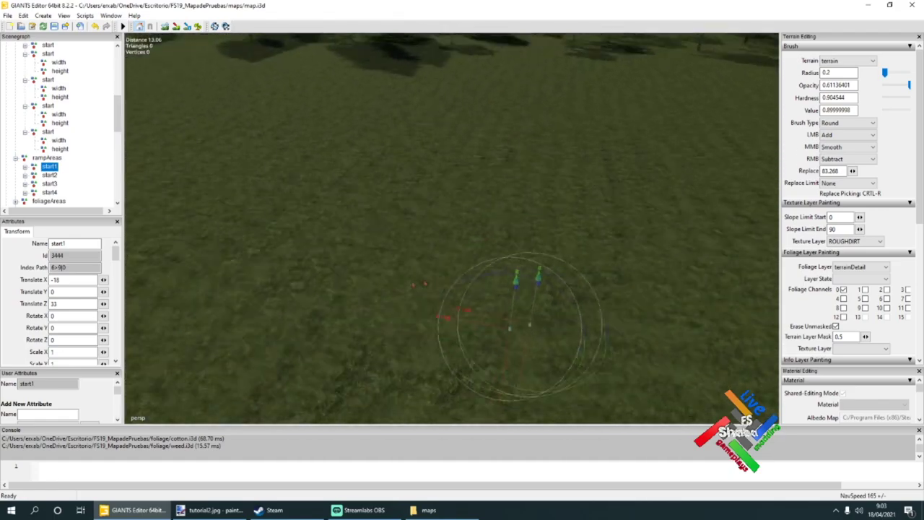
alt+drag(426, 303, 339, 295)
scroll(339, 296, down, 1)
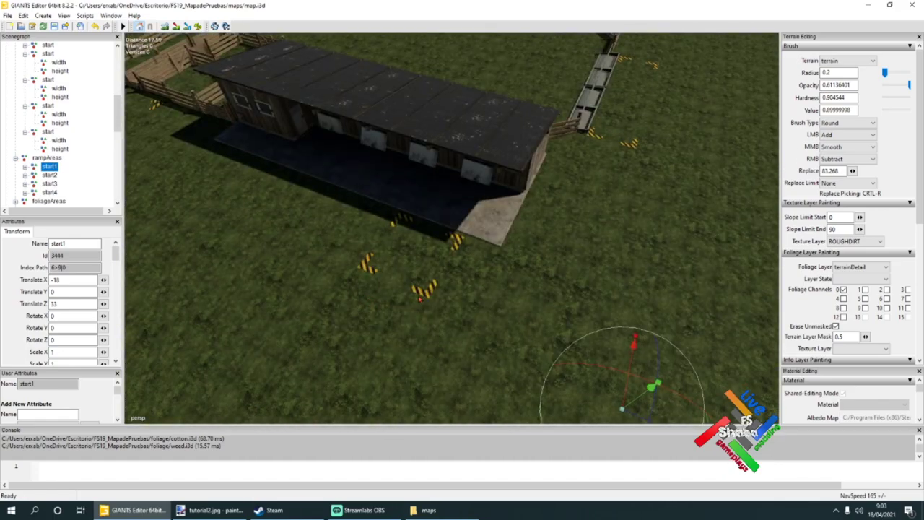
alt+middle_drag(430, 297, 405, 277)
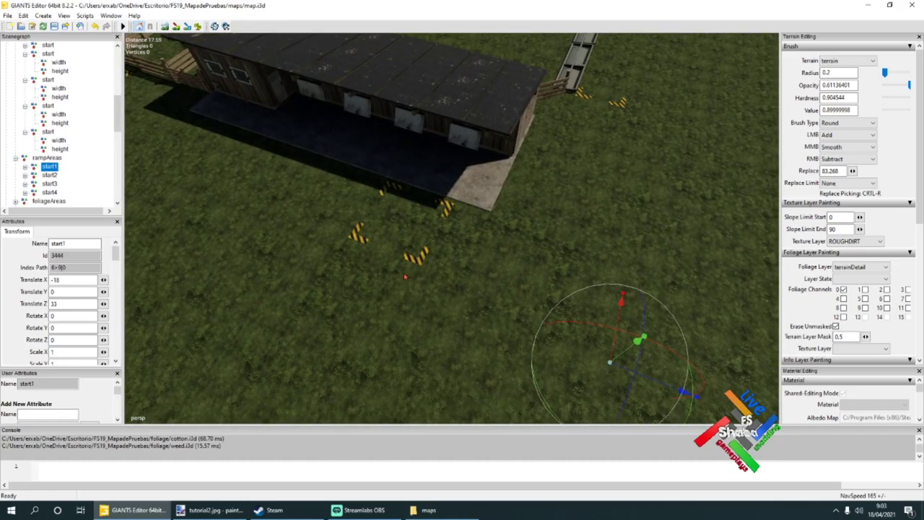
scroll(413, 262, down, 5)
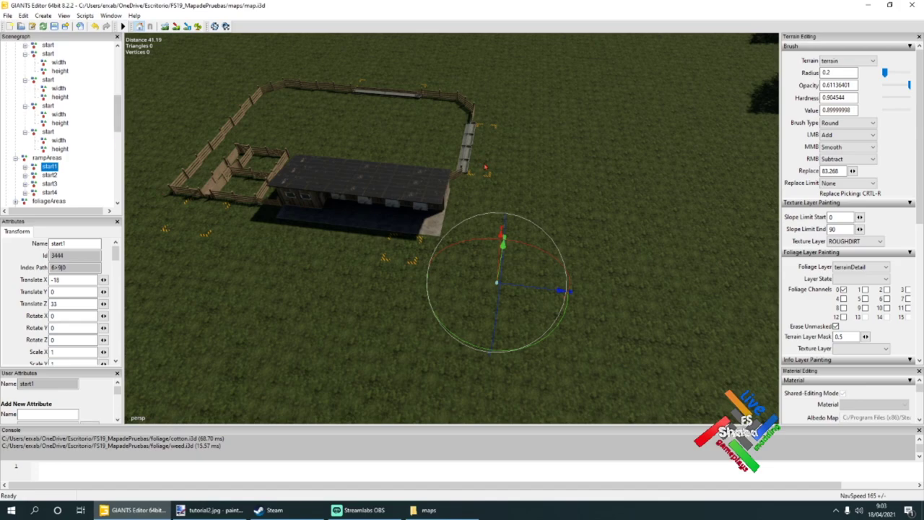
click(25, 167)
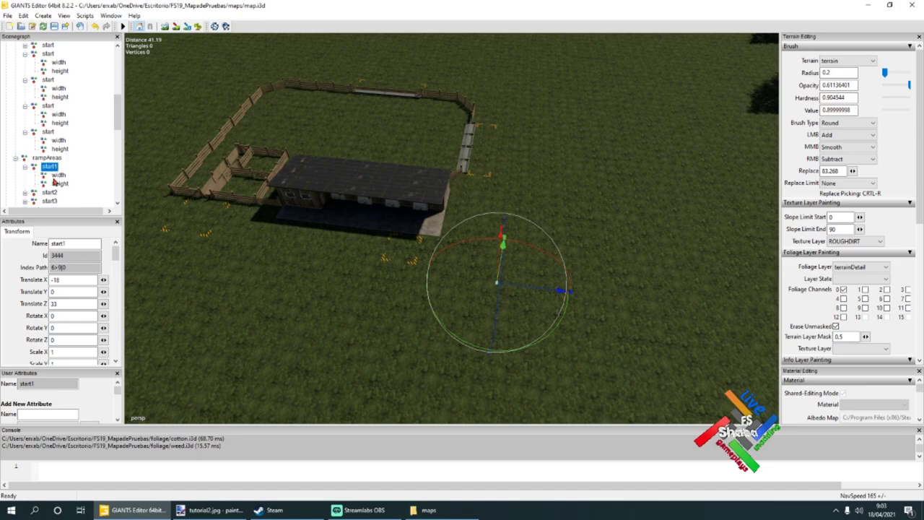
click(58, 175)
click(59, 184)
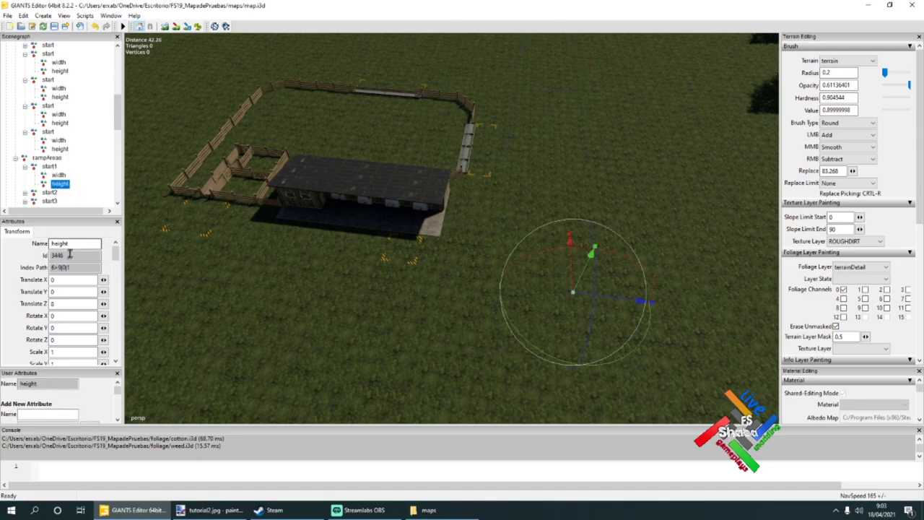
- Move the sheep corral's rampAreas start1 node outward past the fence corner and set its Translate X to -22
alt+drag(563, 281, 57, 131)
scroll(58, 131, down, 4)
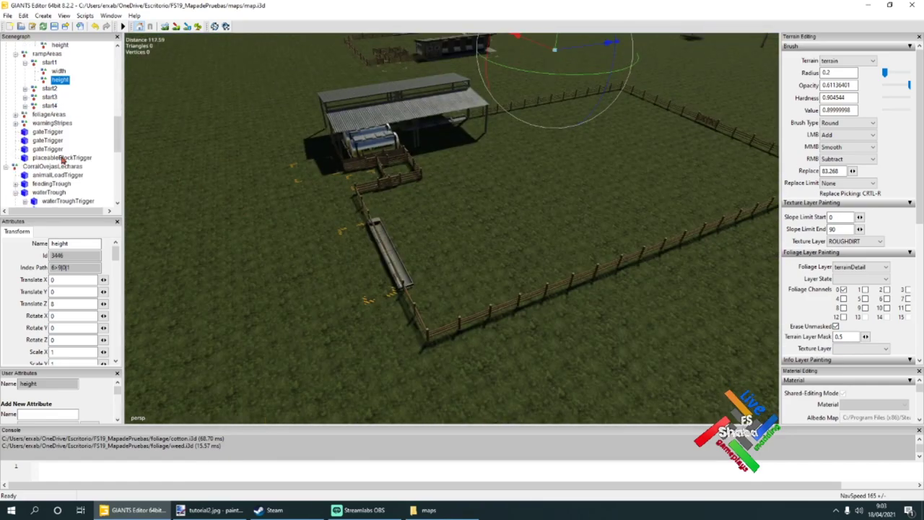
scroll(51, 183, down, 5)
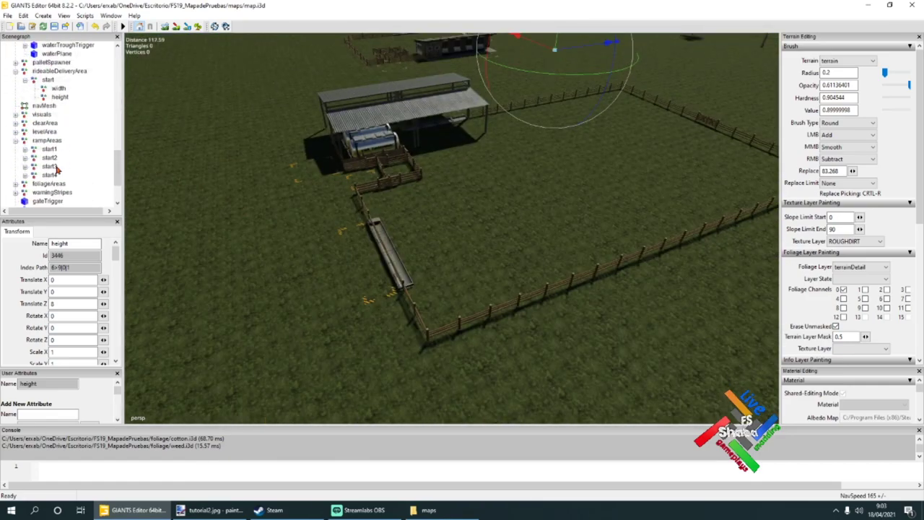
double_click(52, 117)
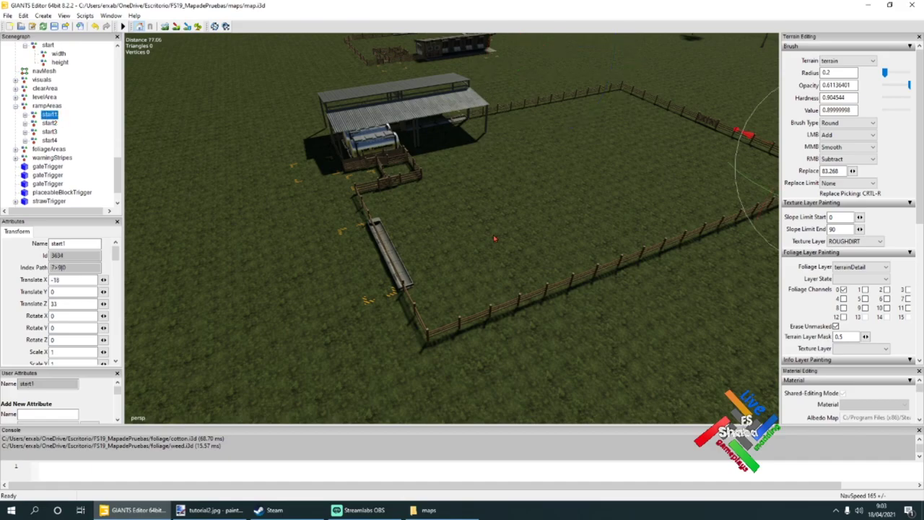
drag(497, 196, 515, 209)
alt+middle_drag(498, 248, 504, 228)
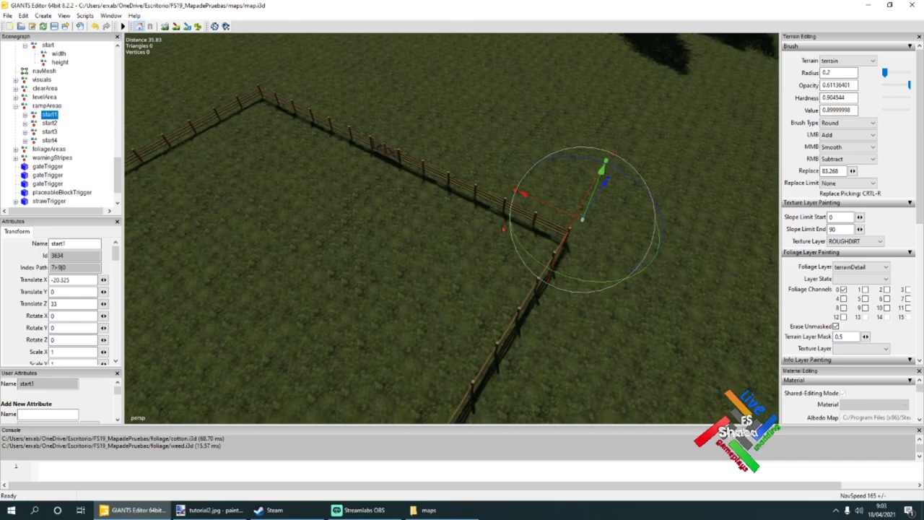
drag(533, 208, 556, 217)
double_click(61, 279)
text(22)
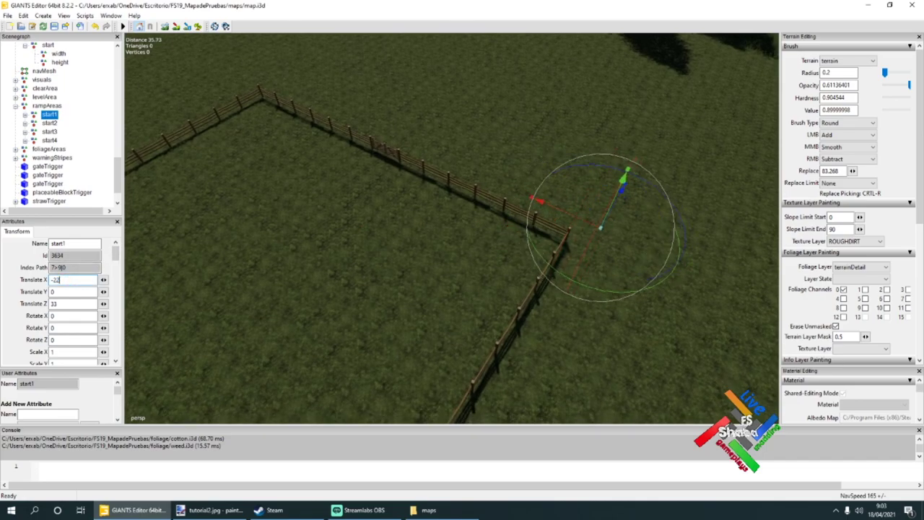
alt+drag(310, 249, 255, 251)
scroll(421, 229, up, 5)
scroll(274, 244, down, 3)
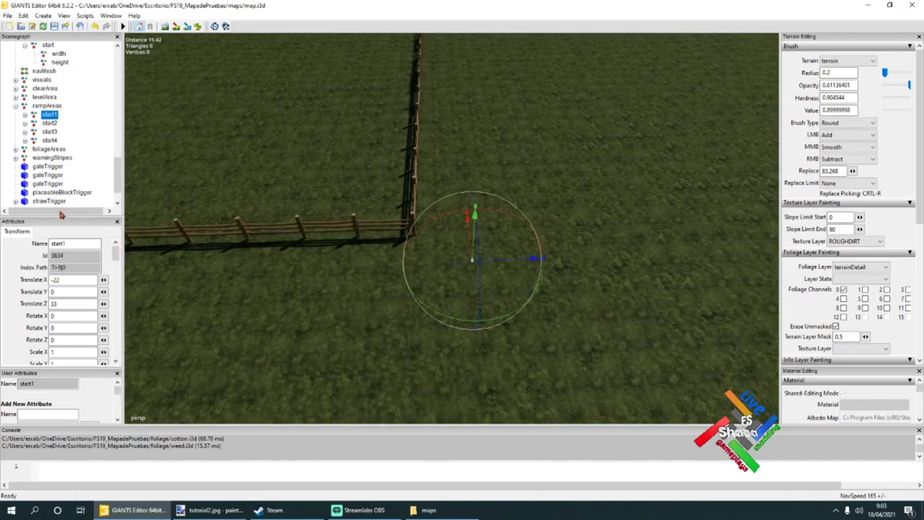
- Set start1's width node to Translate X 50 so it passes the far fence corner, and check its height node's position
click(24, 114)
click(58, 123)
alt+drag(352, 241, 321, 173)
scroll(350, 166, up, 4)
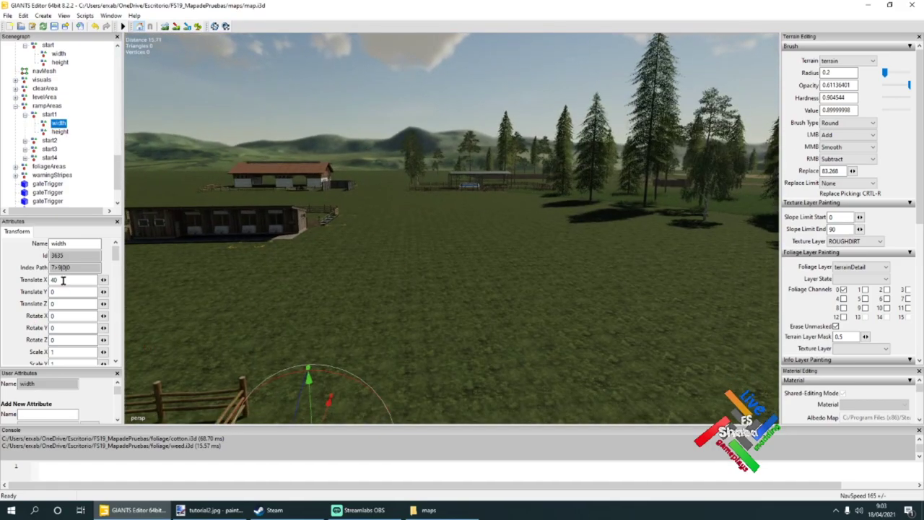
text(50)
key(Return)
key(f)
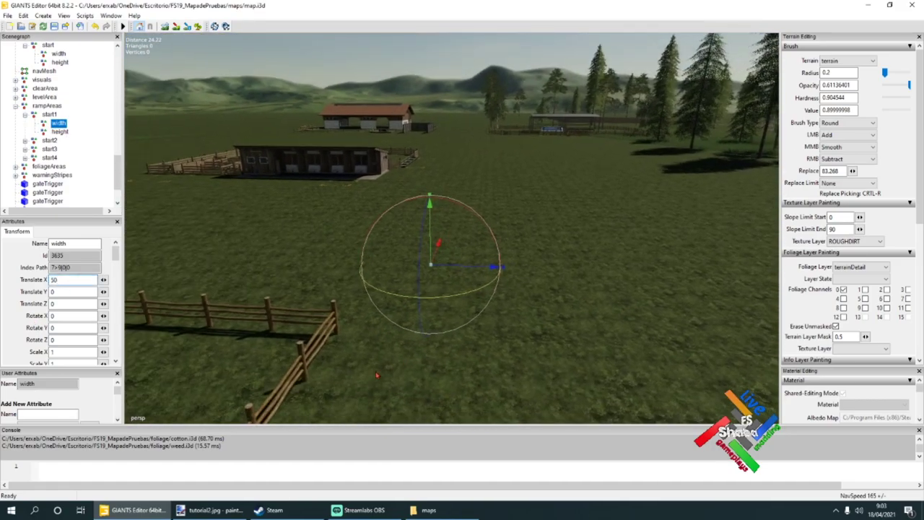
scroll(352, 216, down, 5)
alt+drag(352, 217, 253, 239)
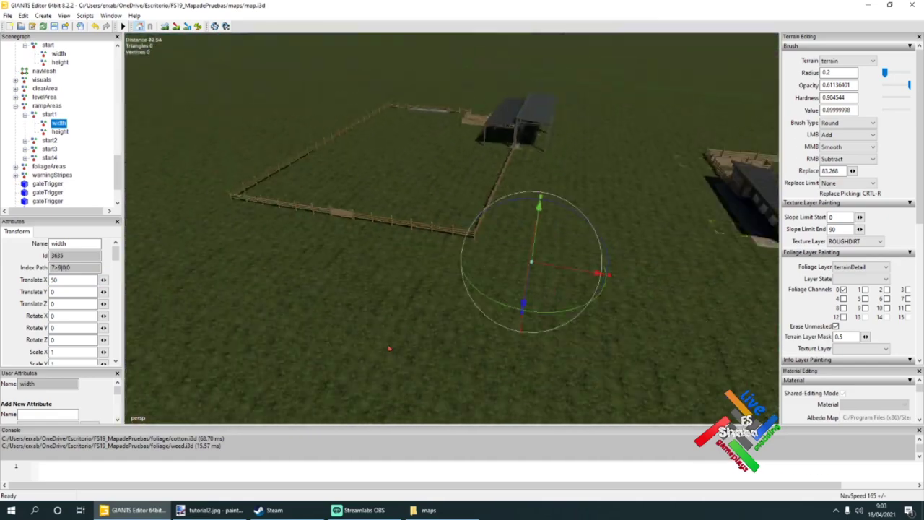
click(59, 131)
alt+drag(253, 254, 329, 270)
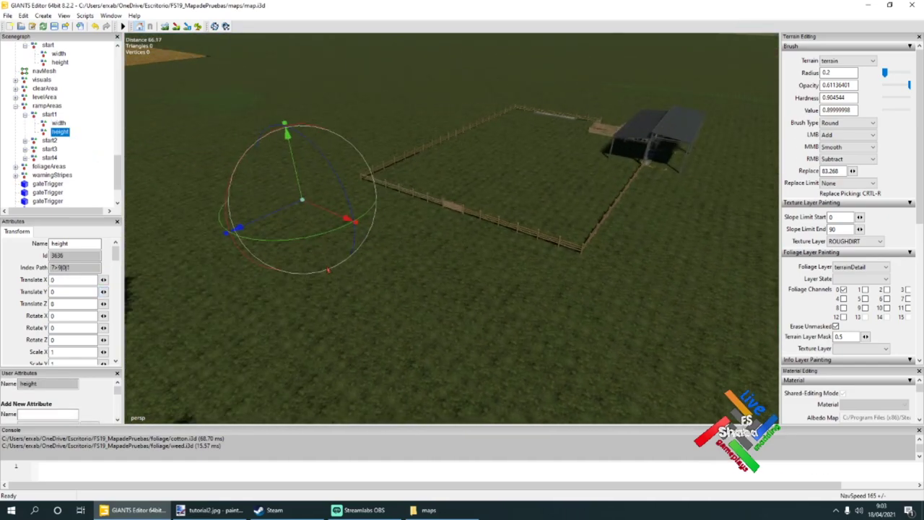
- Expand rampAreas start2 at the neighbouring stable and examine where it sits relative to that stable's fence corner
click(24, 114)
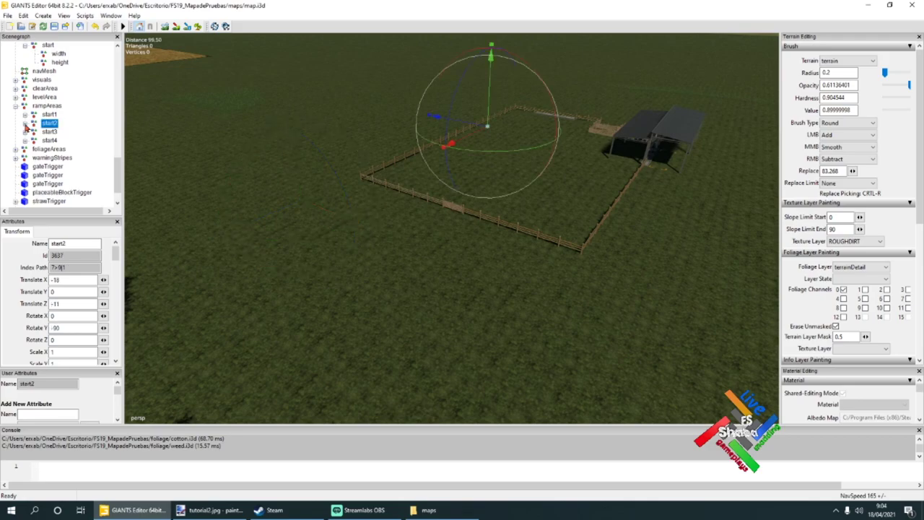
alt+drag(546, 297, 424, 266)
scroll(424, 267, up, 4)
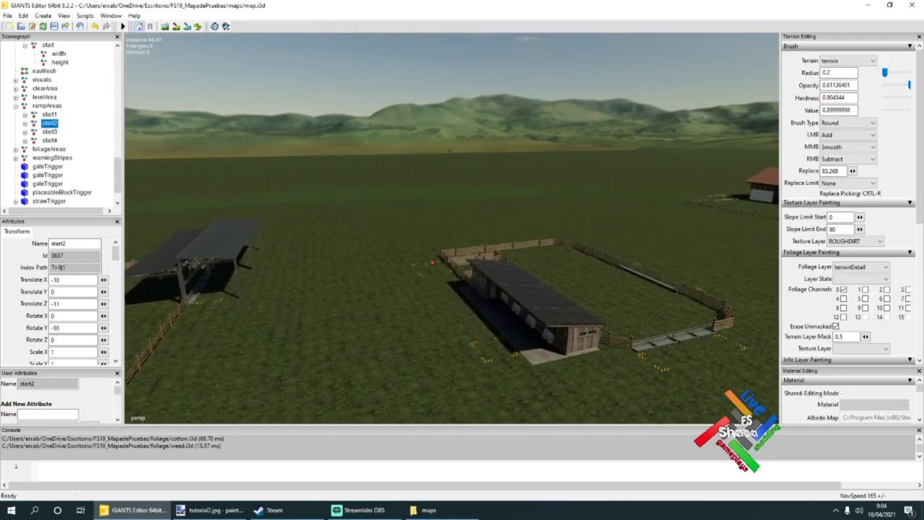
click(475, 272)
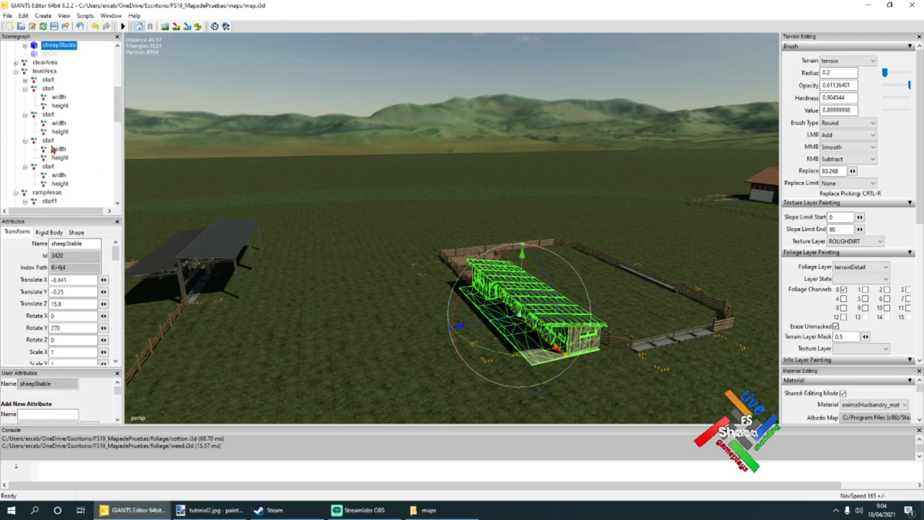
scroll(55, 175, down, 2)
click(50, 176)
click(24, 176)
alt+drag(462, 267, 583, 278)
scroll(453, 268, up, 5)
scroll(521, 317, up, 4)
scroll(521, 317, down, 5)
scroll(583, 279, up, 4)
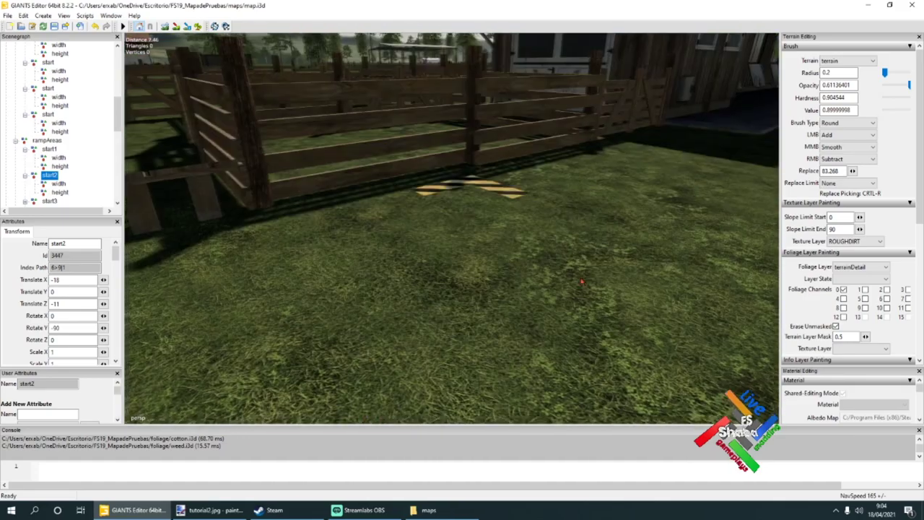
scroll(527, 284, down, 5)
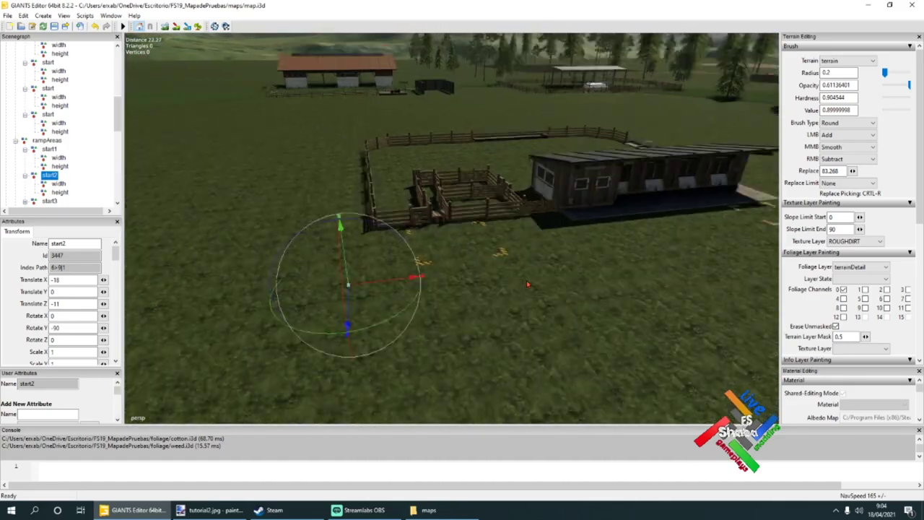
- Compare the position of the stable's start2 width node with its start1 node at the shared ramp corner
click(58, 183)
key(f)
alt+drag(339, 290, 399, 262)
scroll(442, 261, up, 4)
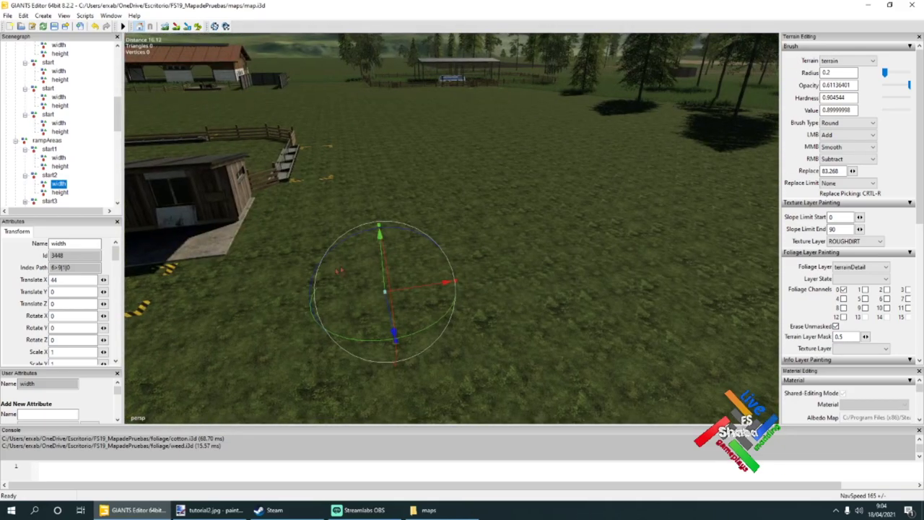
click(56, 158)
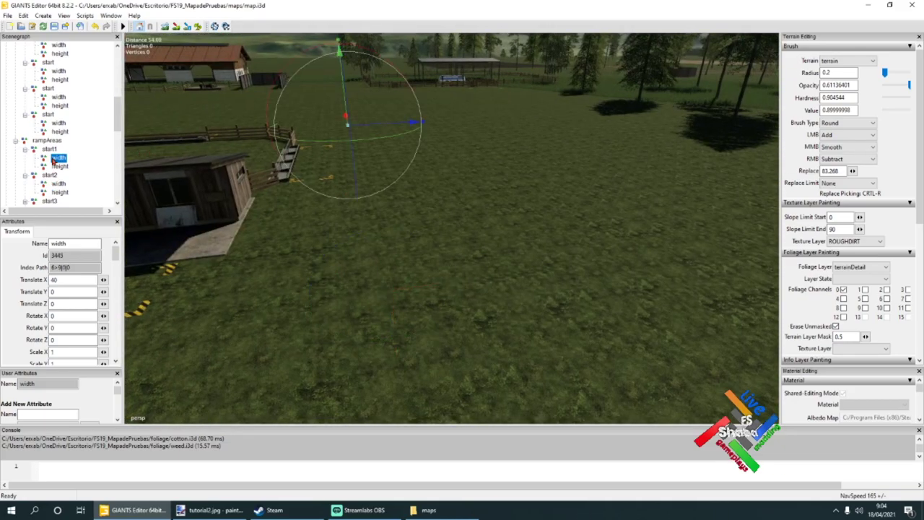
click(49, 148)
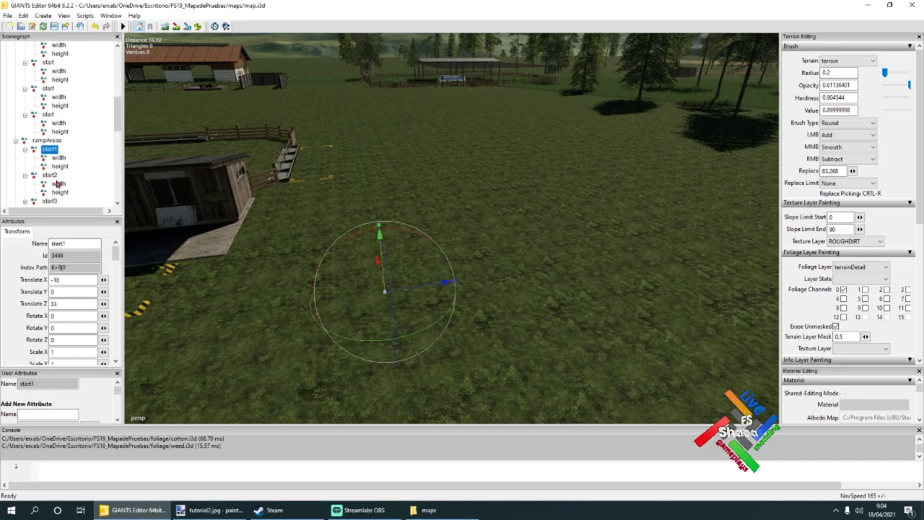
click(59, 184)
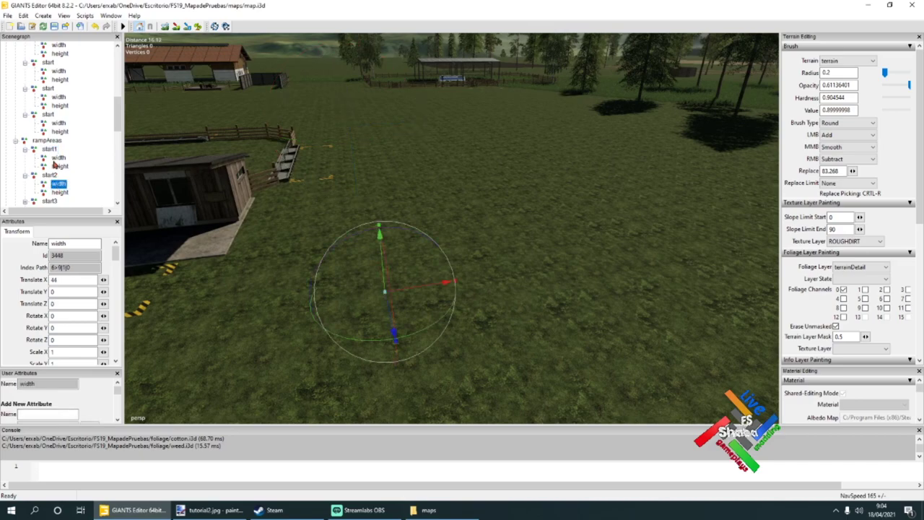
click(56, 158)
click(59, 185)
click(49, 149)
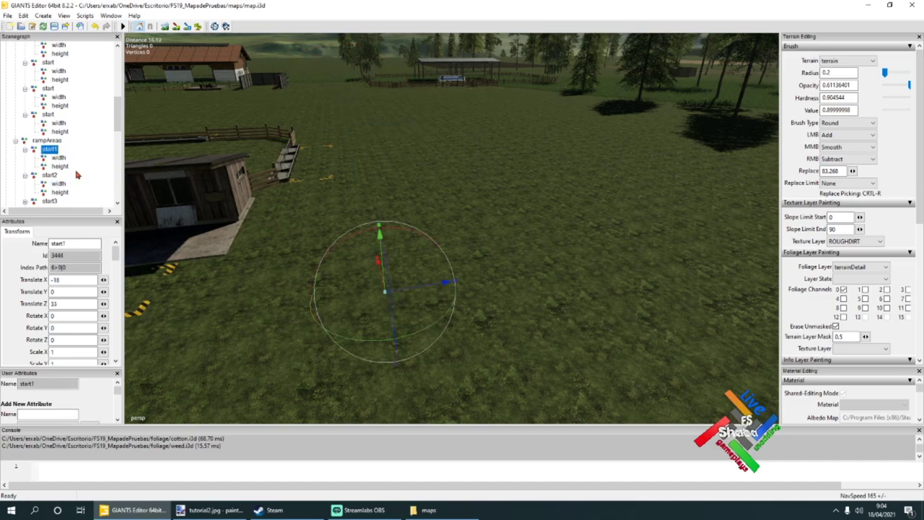
click(59, 185)
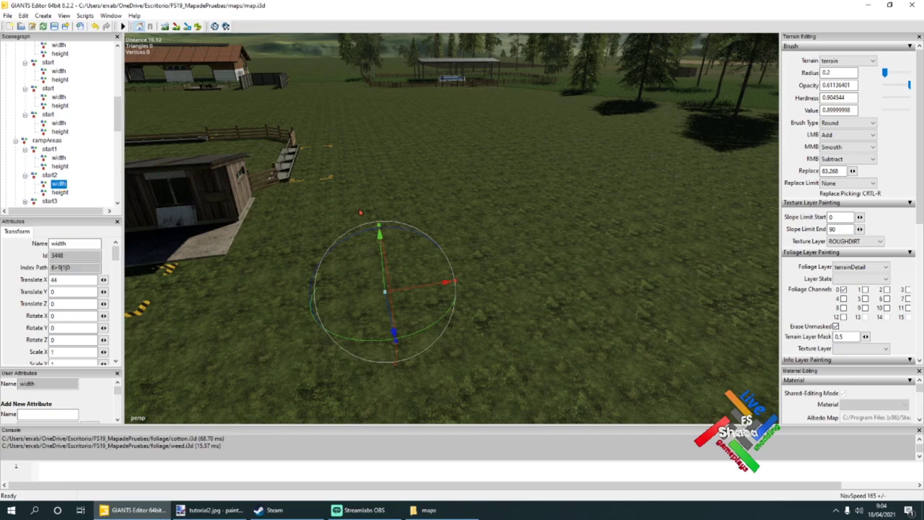
click(54, 152)
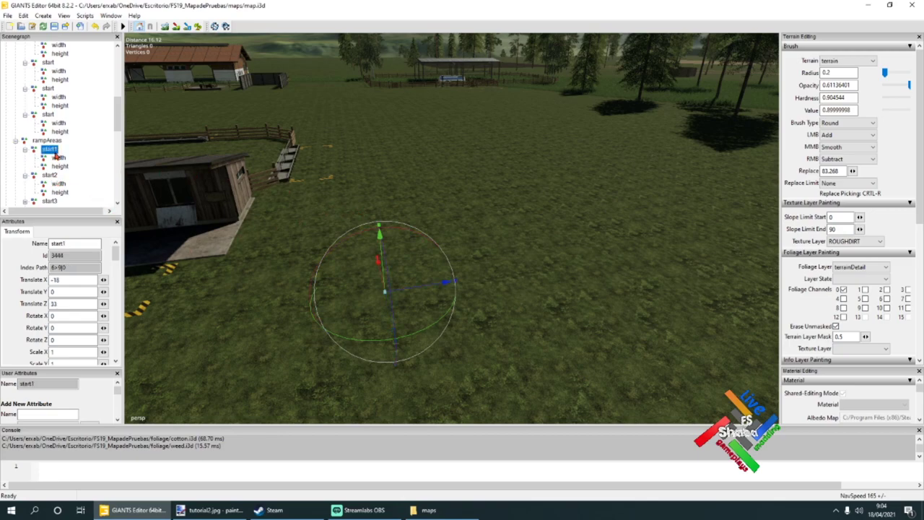
- View the sheep corral and the stable together and examine where the stable's start2 ramp node lies
alt+drag(467, 223, 480, 188)
scroll(389, 243, down, 5)
alt+drag(389, 242, 415, 267)
scroll(441, 248, down, 5)
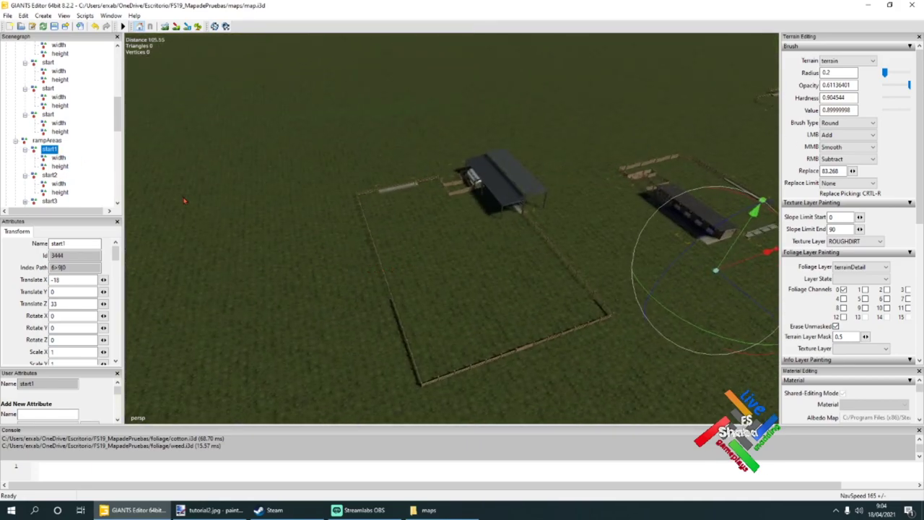
alt+drag(184, 200, 218, 205)
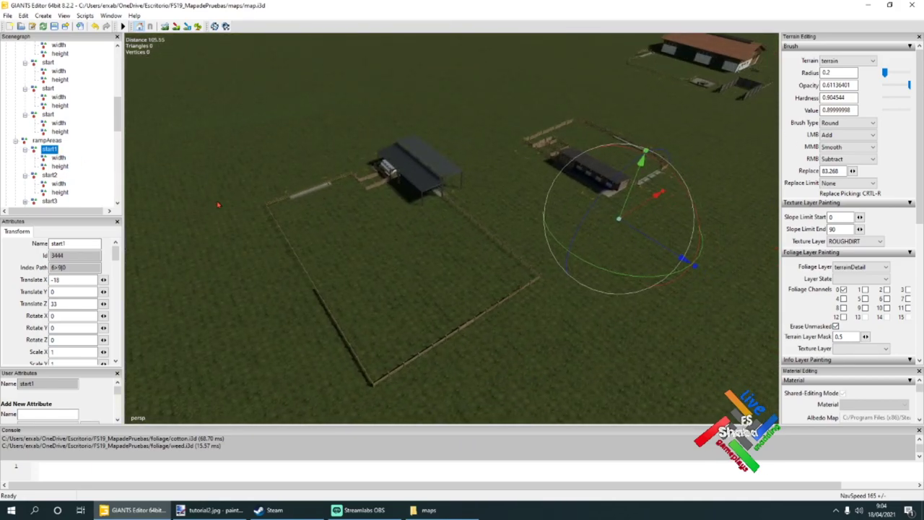
click(52, 176)
scroll(199, 193, up, 4)
scroll(85, 141, up, 3)
scroll(84, 144, down, 5)
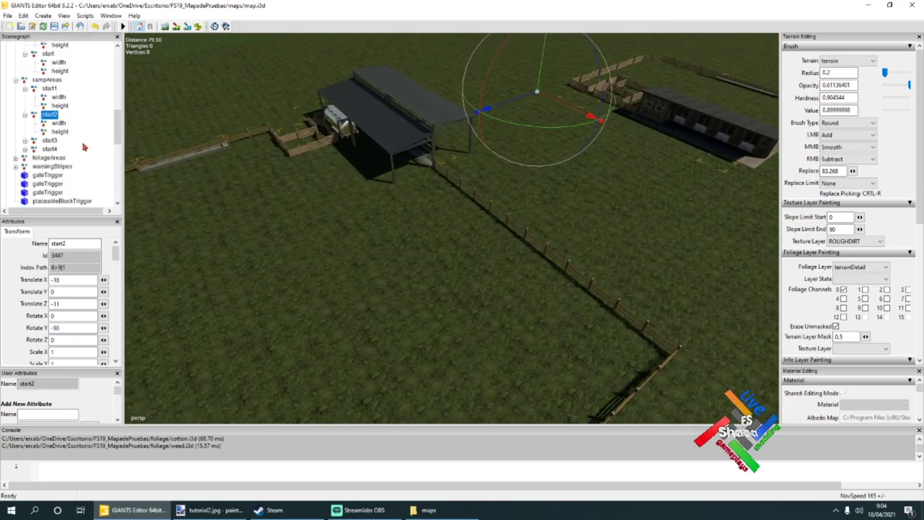
- Move the sheep corral's rampAreas start2 node outward beyond the fence corner near the trough and set its Translate Z to -38
scroll(83, 146, down, 7)
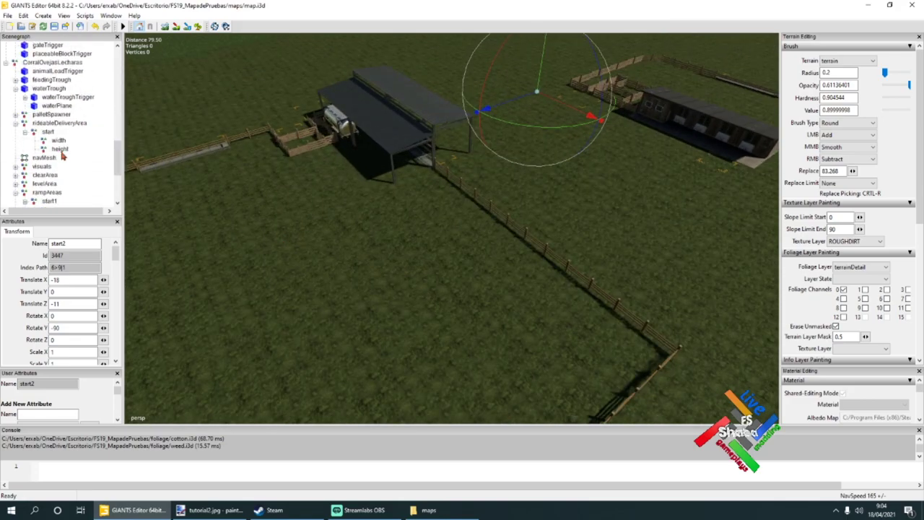
click(51, 157)
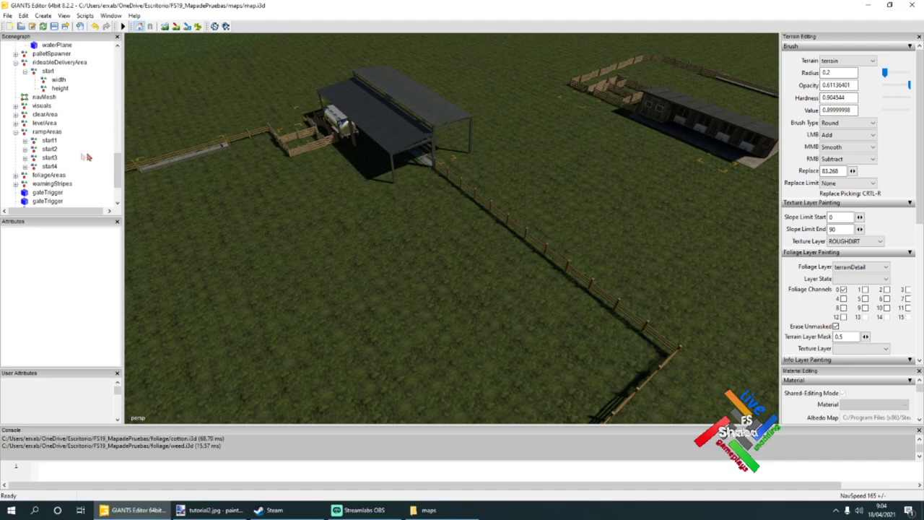
click(49, 150)
alt+drag(249, 238, 525, 231)
drag(604, 207, 414, 206)
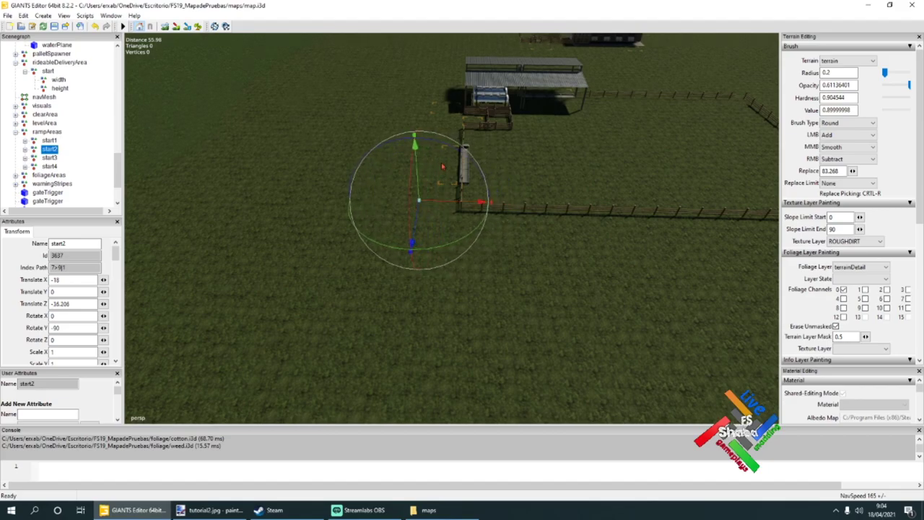
scroll(430, 144, up, 10)
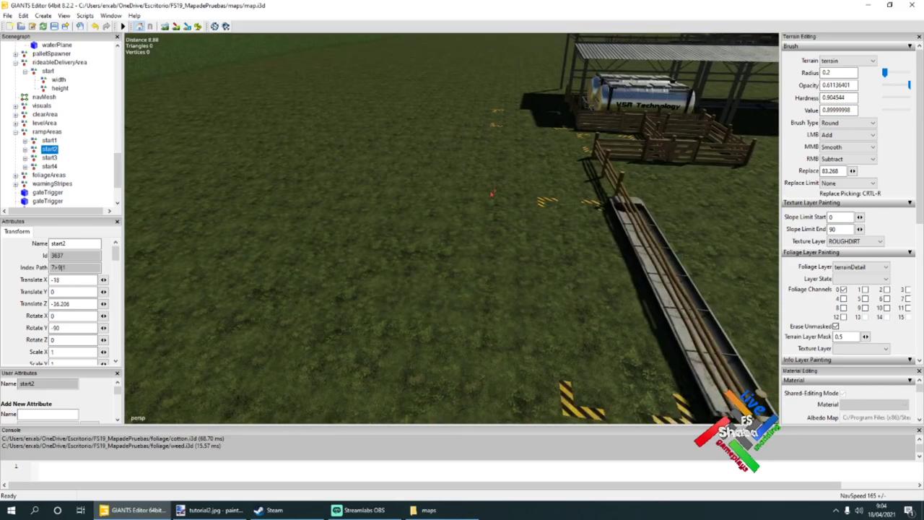
scroll(497, 189, down, 5)
mouse_move(79, 303)
mouse_down()
mouse_move(53, 304)
mouse_move(87, 306)
mouse_up()
text(8)
key(Return)
- Shift the corral's start2 node further outside the long fence and set its Translate X to -22
middle_drag(290, 255, 321, 271)
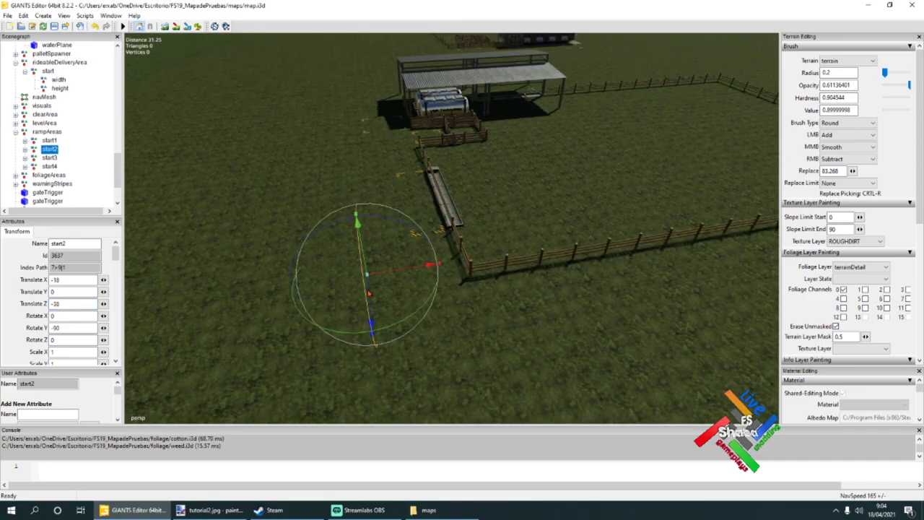
drag(372, 297, 373, 323)
double_click(73, 282)
text(-22)
key(Return)
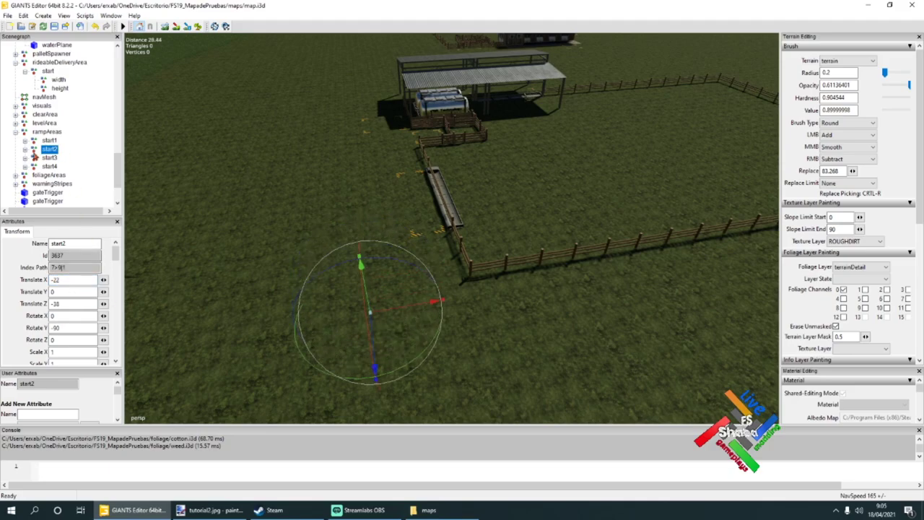
- Expand start2 and move its width node past the opposite fence corner with Translate X 70
click(26, 148)
double_click(59, 158)
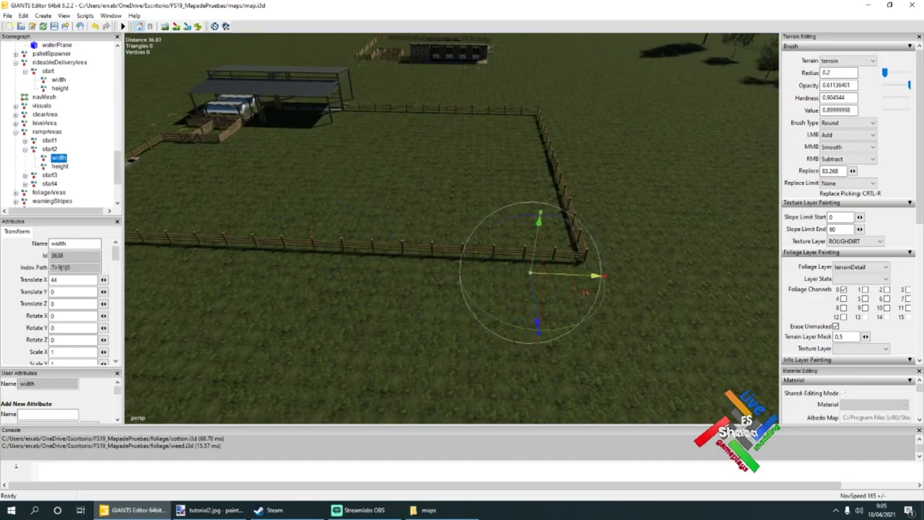
drag(594, 275, 663, 278)
drag(88, 279, 36, 281)
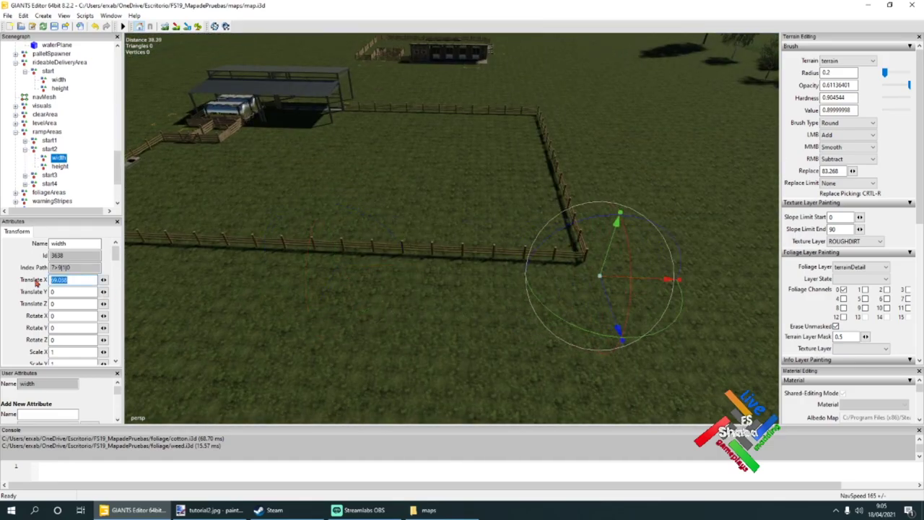
text(70)
alt+drag(462, 280, 557, 284)
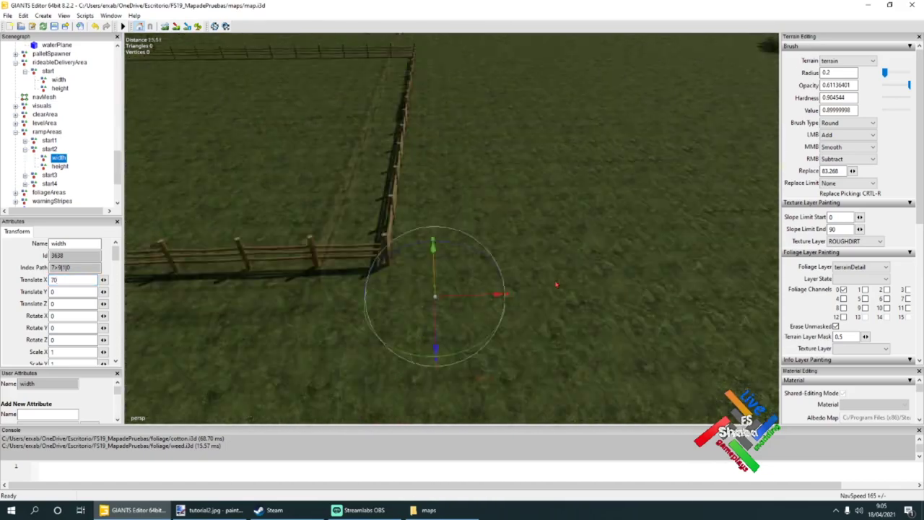
- Compare the corral's start1 node with start2's width node at the shared corner outside the fence
click(25, 141)
click(58, 149)
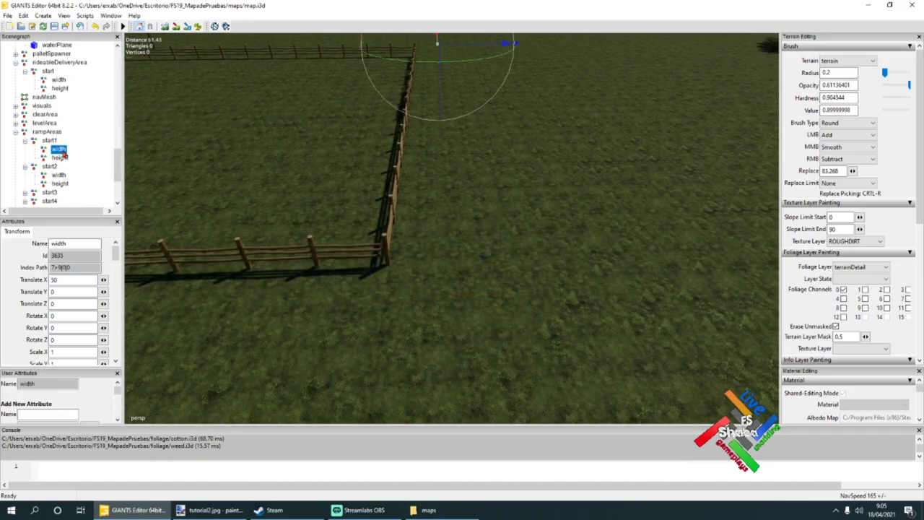
key(Up)
click(59, 175)
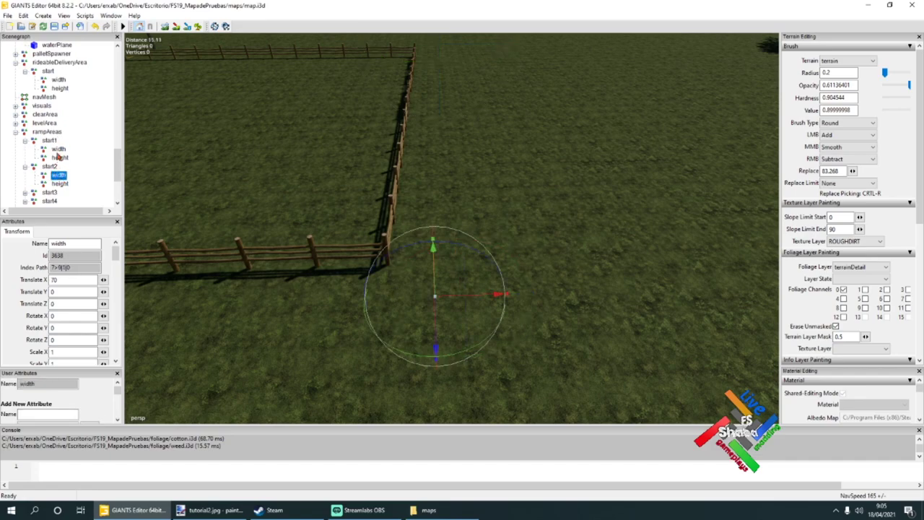
click(56, 142)
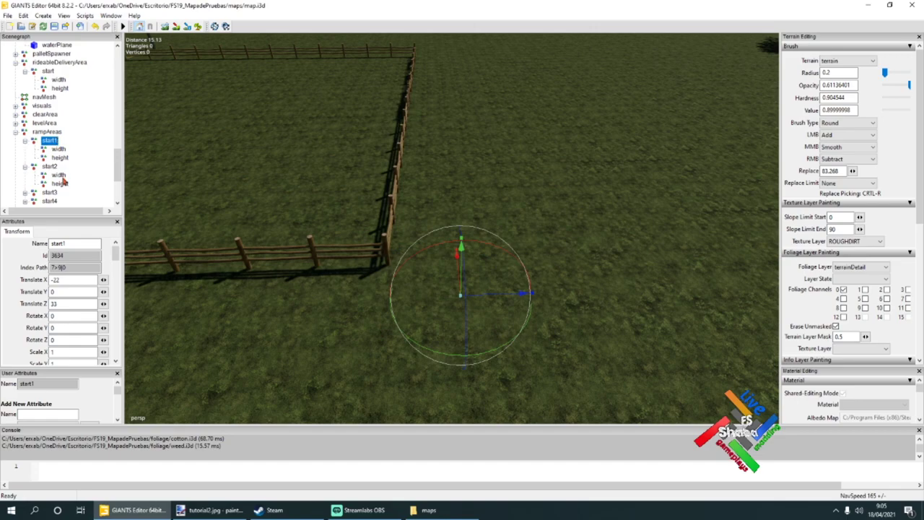
click(58, 176)
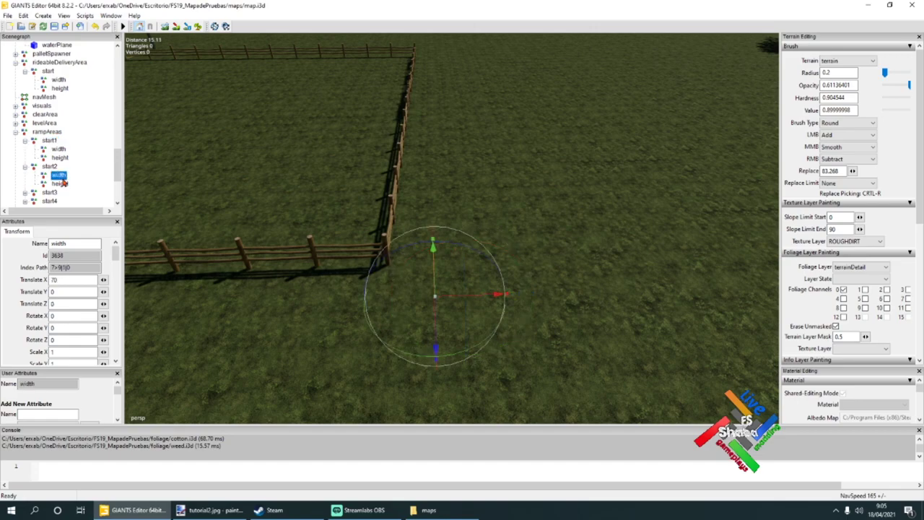
click(52, 142)
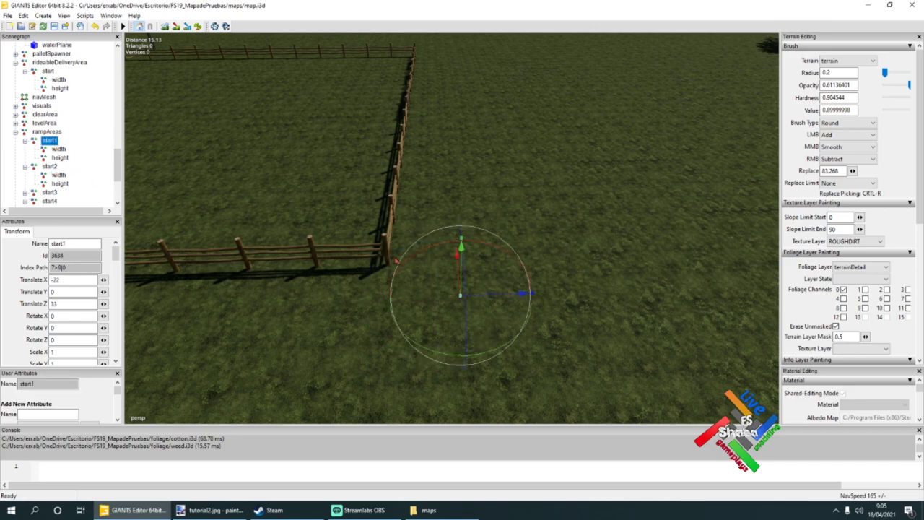
- Move the corral's start1 node onto start2's width node, set its Translate Z to 32, and check that both coincide
drag(502, 297, 481, 299)
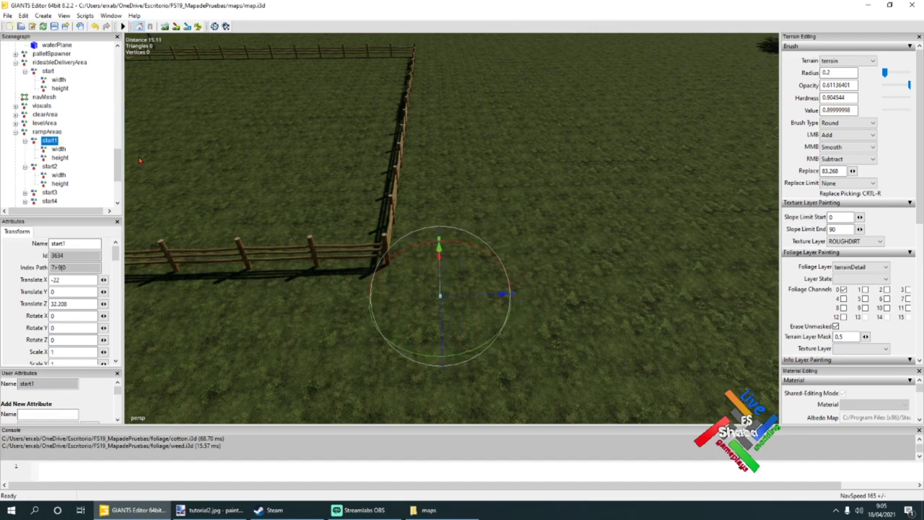
click(59, 148)
click(58, 176)
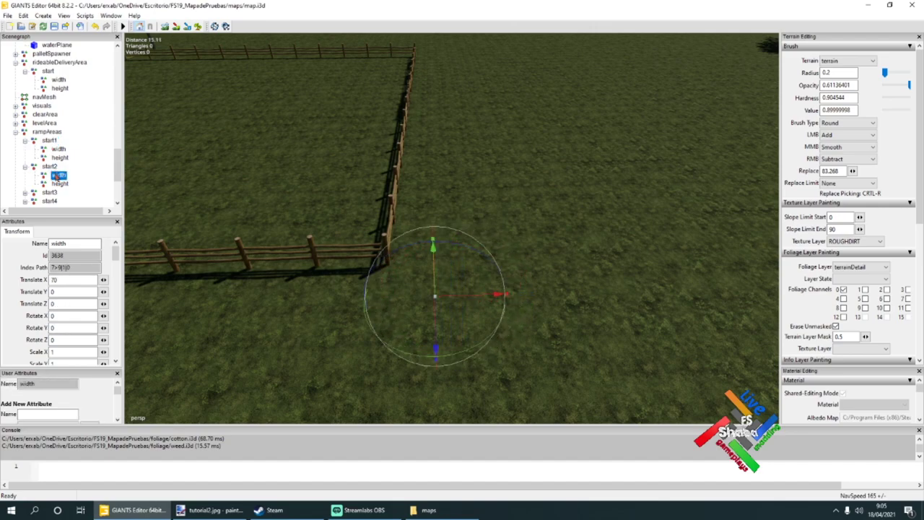
click(49, 141)
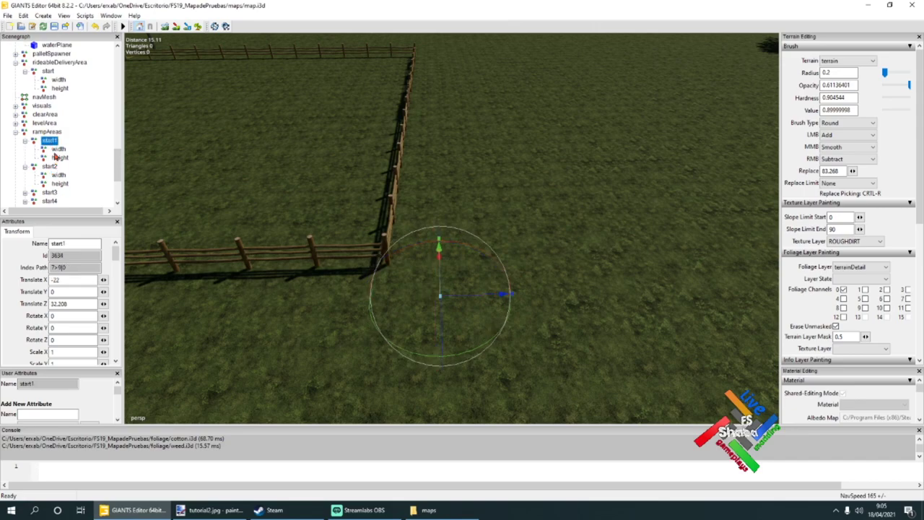
drag(70, 303, 55, 304)
key(BackSpace)
key(Return)
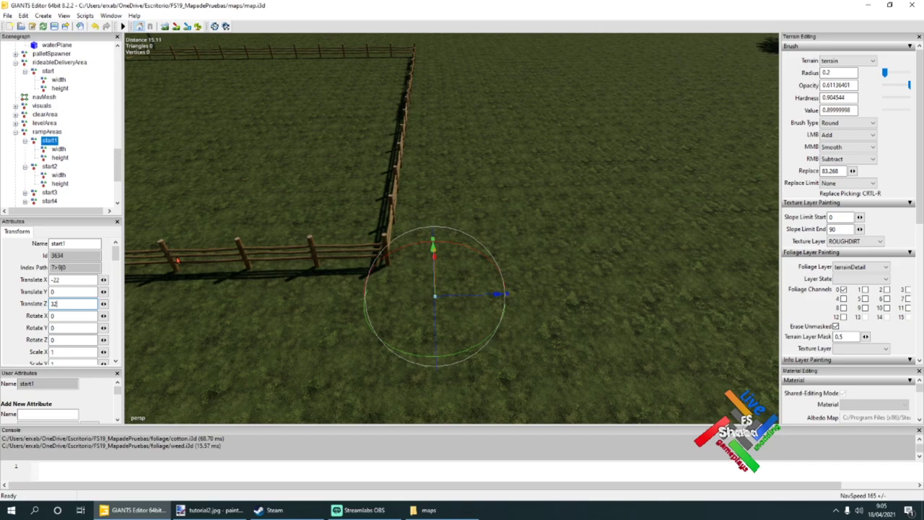
alt+drag(365, 201, 389, 210)
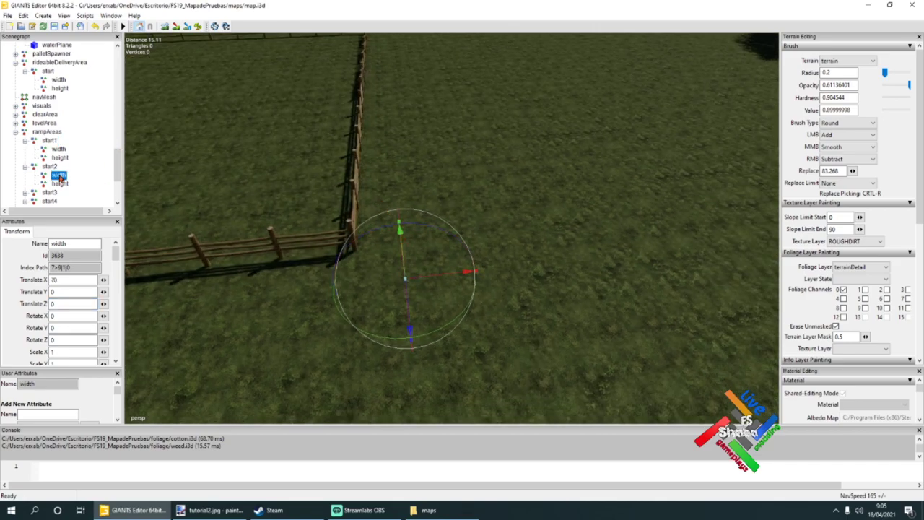
alt+drag(257, 204, 386, 223)
scroll(386, 223, down, 3)
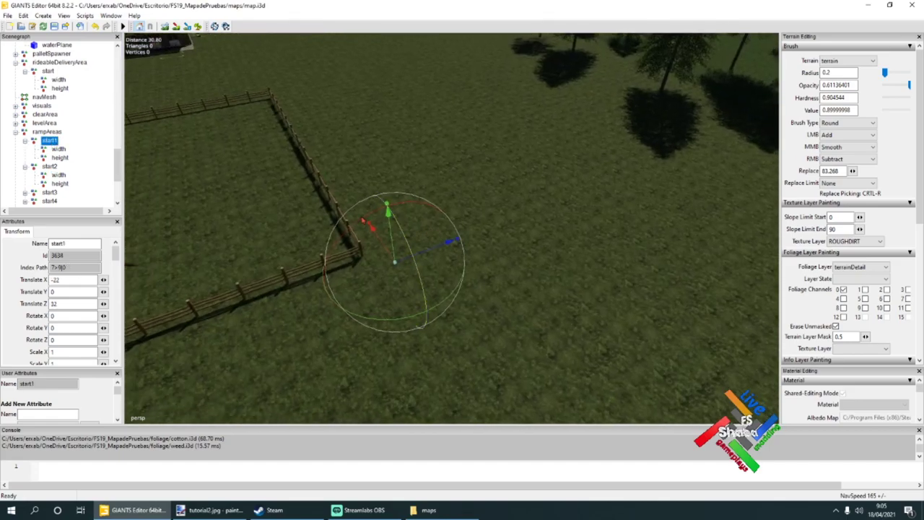
- Examine the positions of start2's width and height nodes, and expand start3 to examine its width and height nodes as well
click(58, 174)
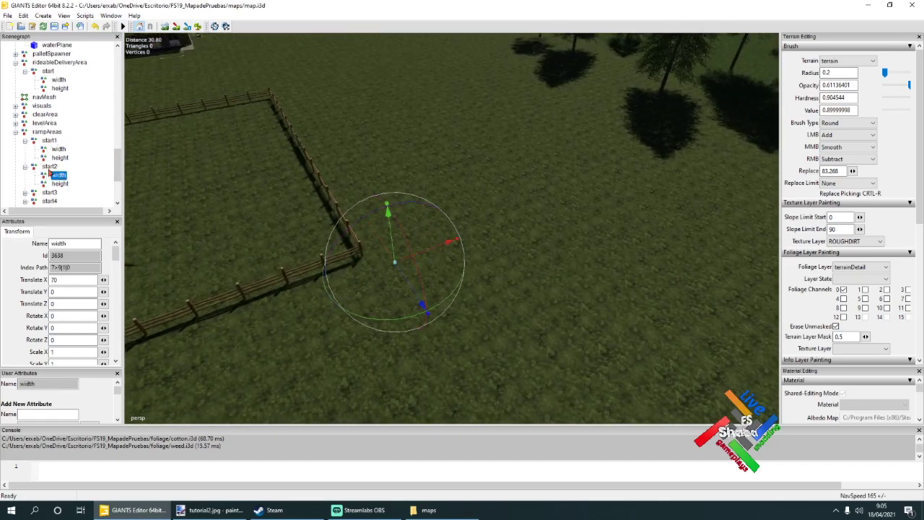
click(61, 184)
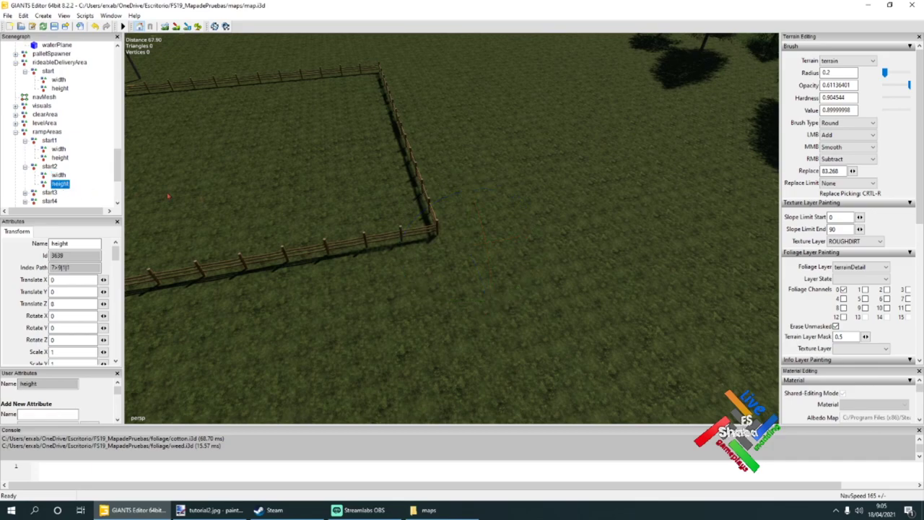
click(60, 176)
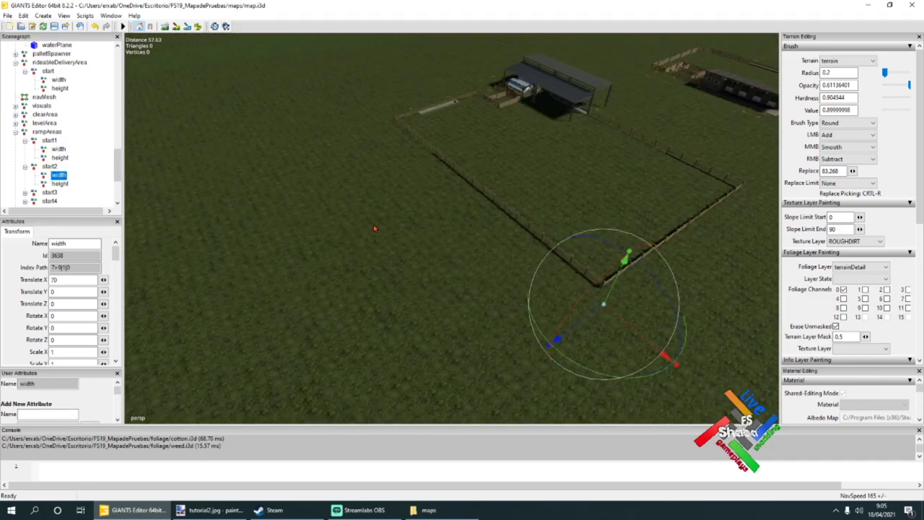
click(60, 184)
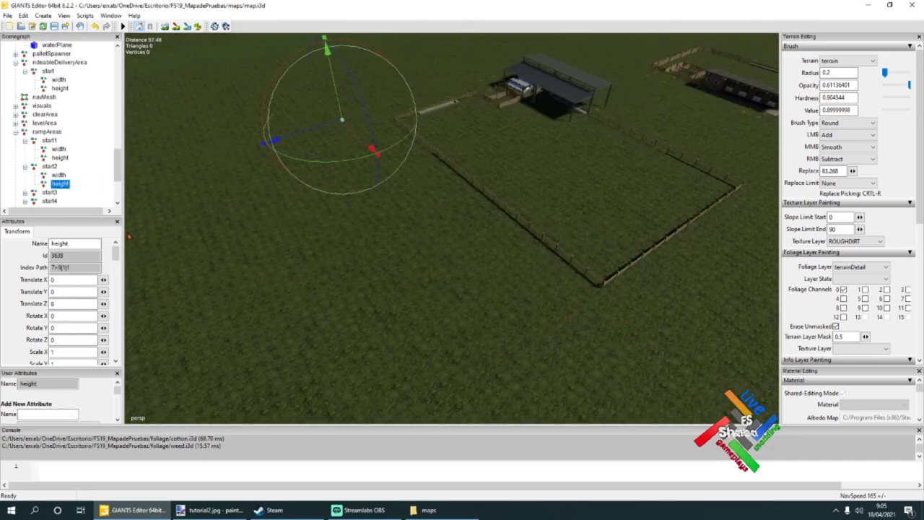
click(48, 193)
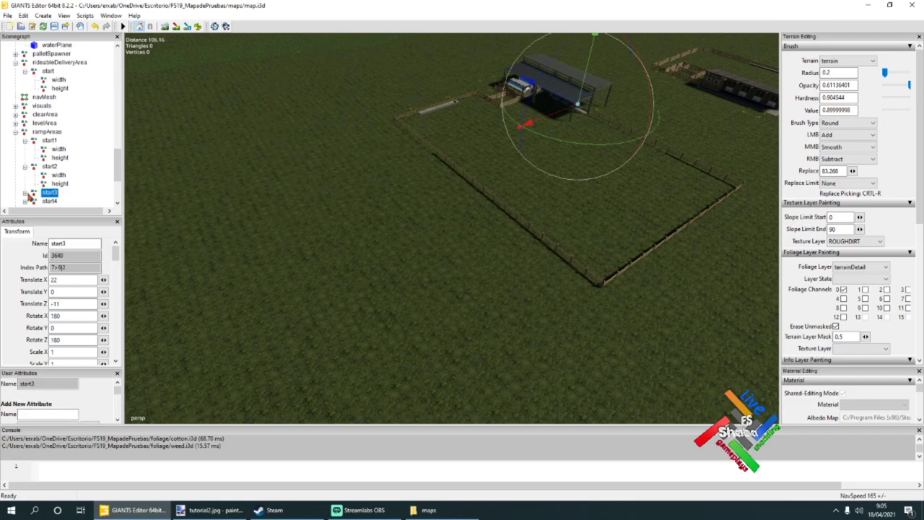
click(24, 193)
click(58, 201)
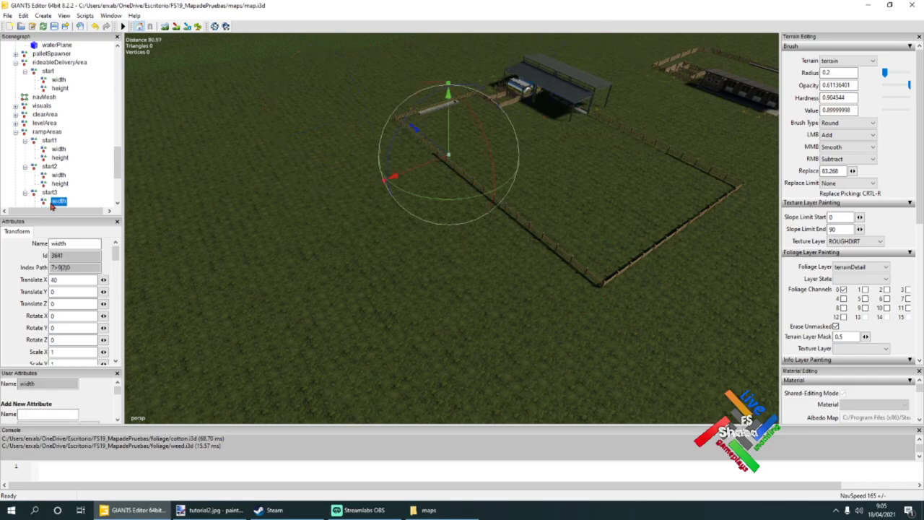
scroll(56, 206, down, 1)
click(63, 195)
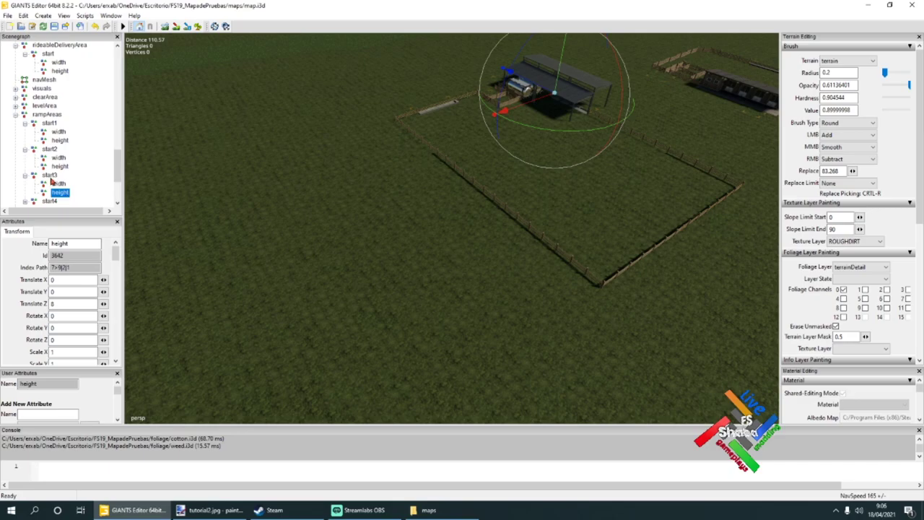
- Move the corral's start3 node outside the shed's outer corner and set its Translate X to 28
click(51, 177)
alt+drag(368, 214, 543, 213)
scroll(388, 158, up, 5)
drag(466, 189, 147, 287)
drag(75, 280, 62, 280)
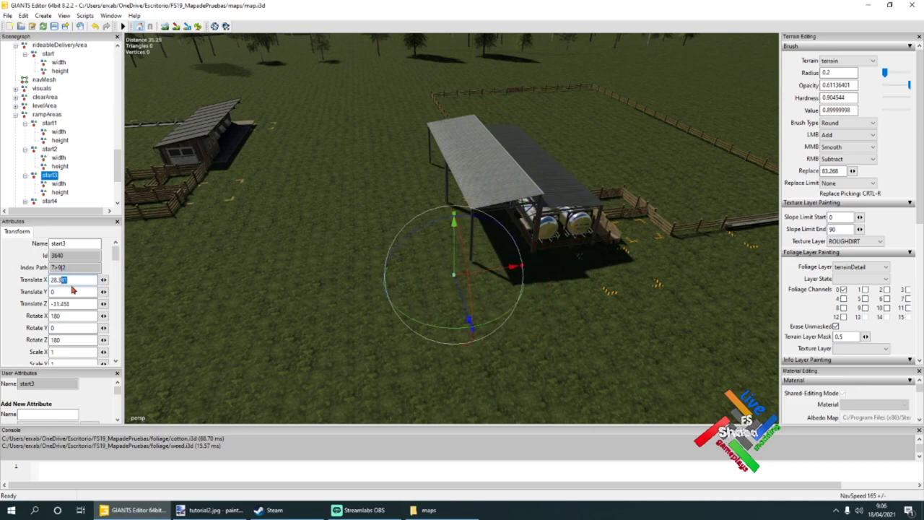
key(BackSpace)
key(BackSpace)
key(BackSpace)
key(Return)
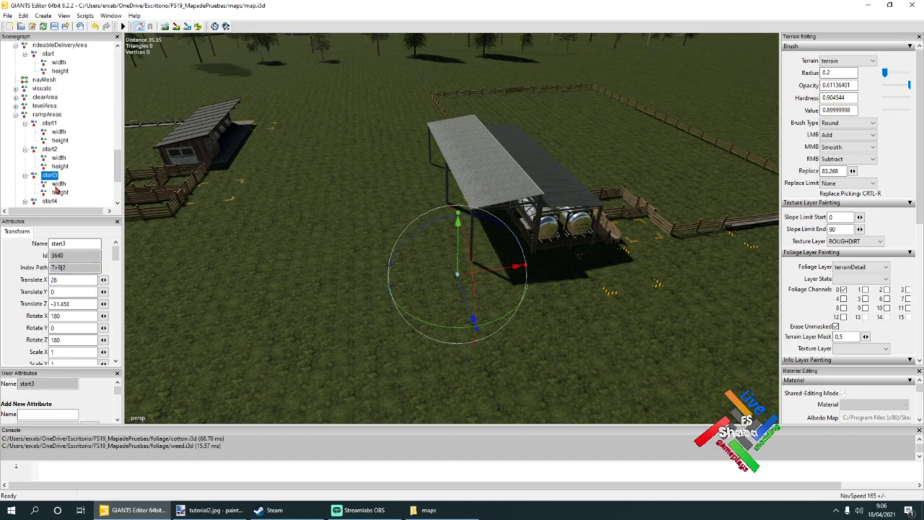
- Move start3's width node past the fence corner beyond the trough and set its Translate X to 50
click(58, 184)
key(f)
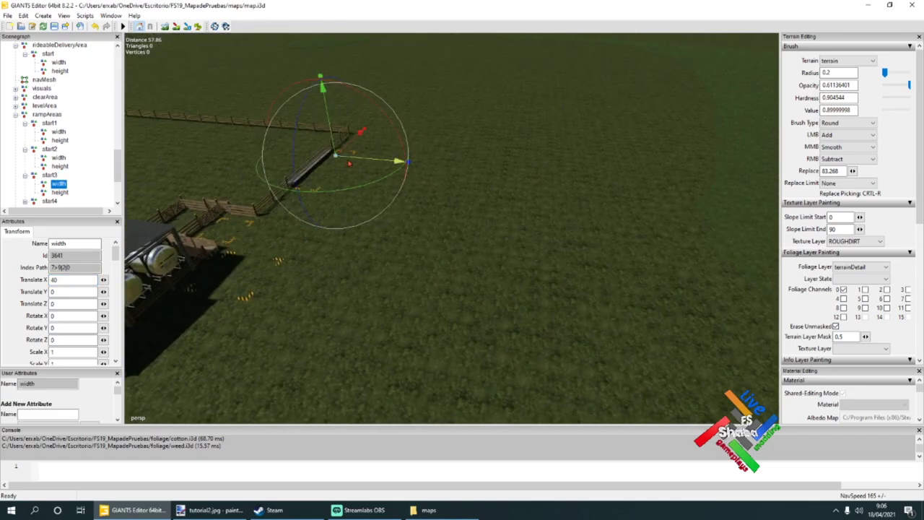
drag(365, 129, 452, 76)
scroll(451, 76, up, 3)
click(77, 279)
key(BackSpace)
key(BackSpace)
key(BackSpace)
alt+drag(224, 257, 273, 232)
scroll(273, 233, down, 3)
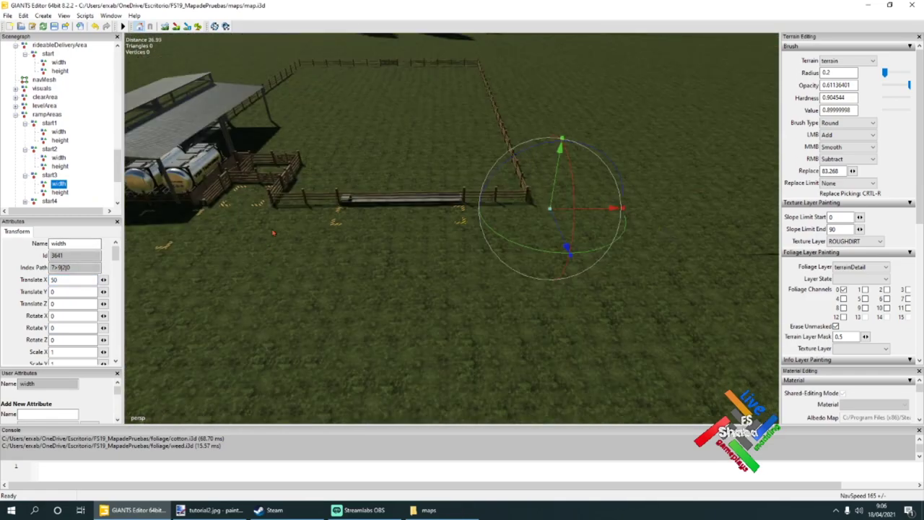
- Examine start1's width and height nodes and compare start3's width node with start2 at their shared corner near the trough
click(49, 123)
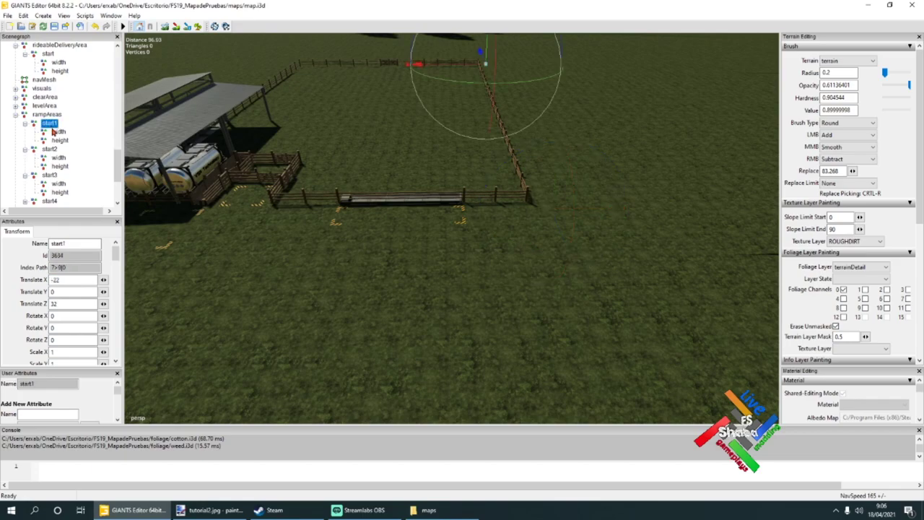
click(56, 133)
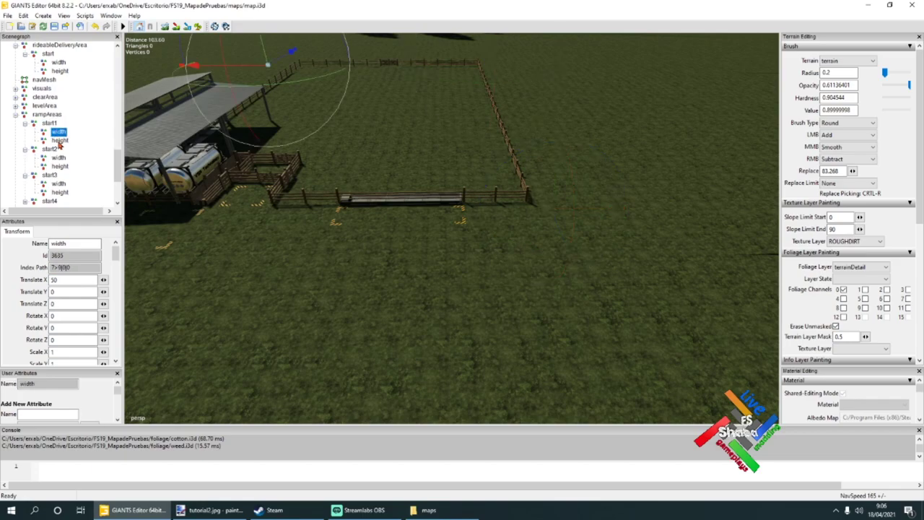
click(60, 140)
click(58, 132)
click(49, 175)
alt+drag(264, 211, 341, 248)
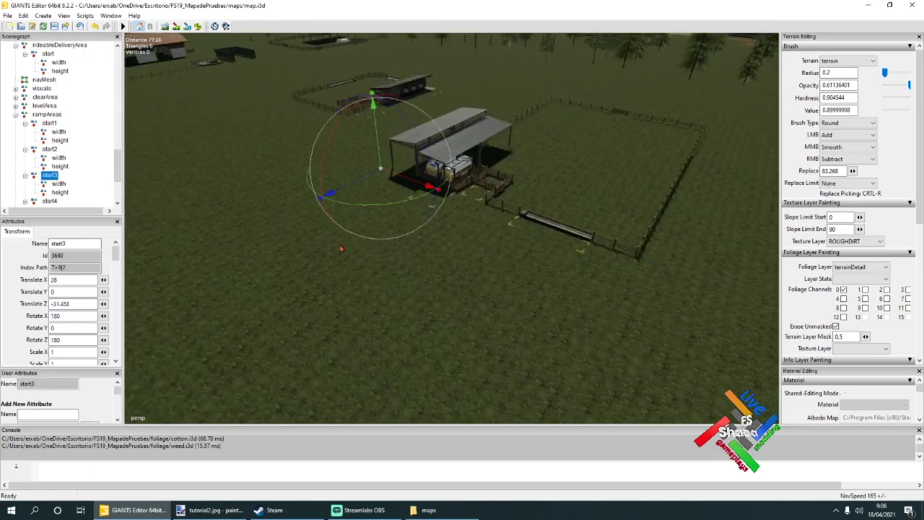
click(58, 184)
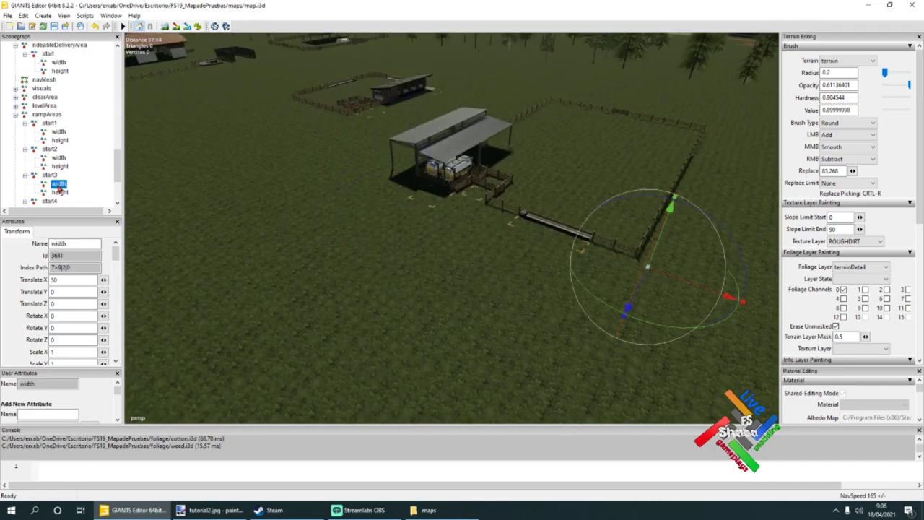
key(f)
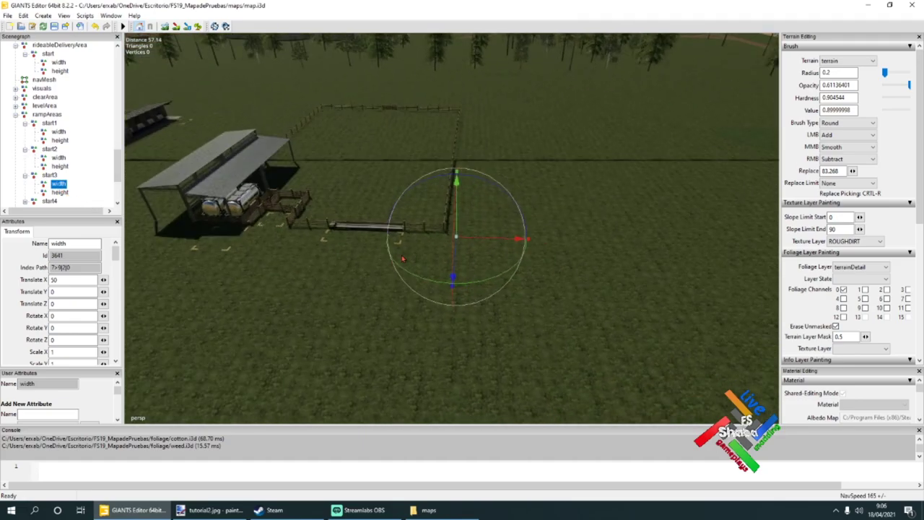
click(50, 149)
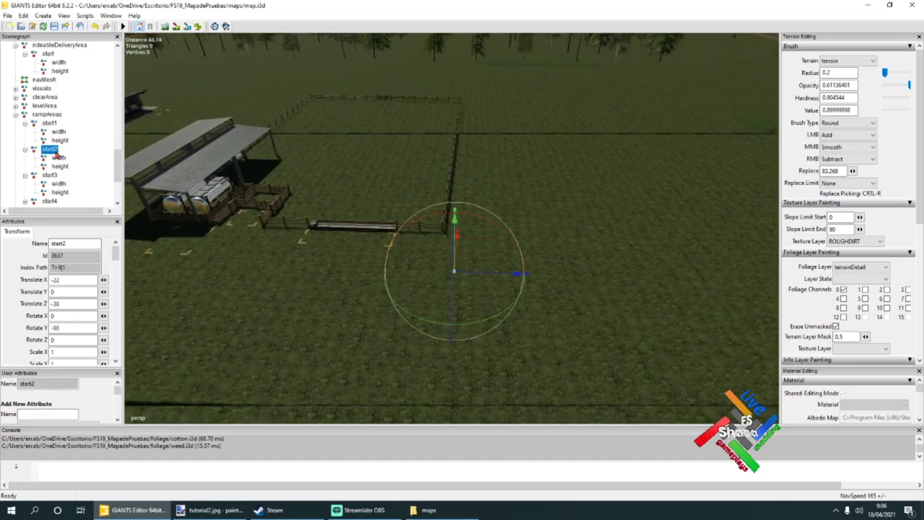
click(57, 184)
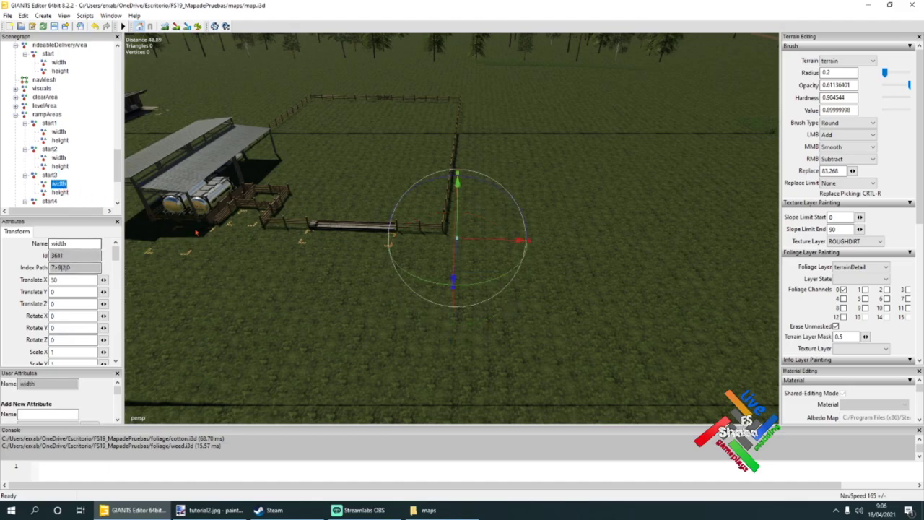
- Move start3 further outward from the shed and trough side and set its Translate Z to -38
scroll(288, 253, up, 5)
alt+drag(246, 258, 316, 260)
alt+drag(400, 266, 350, 267)
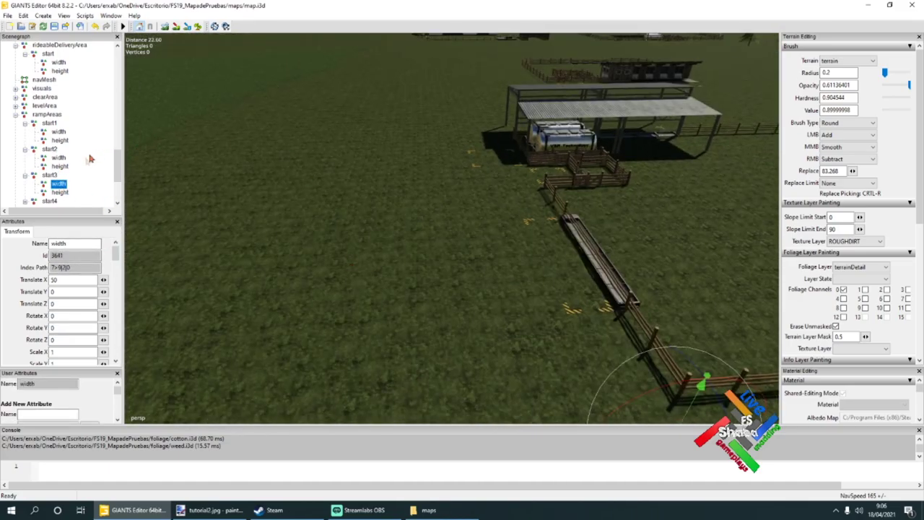
click(49, 177)
drag(443, 125, 408, 128)
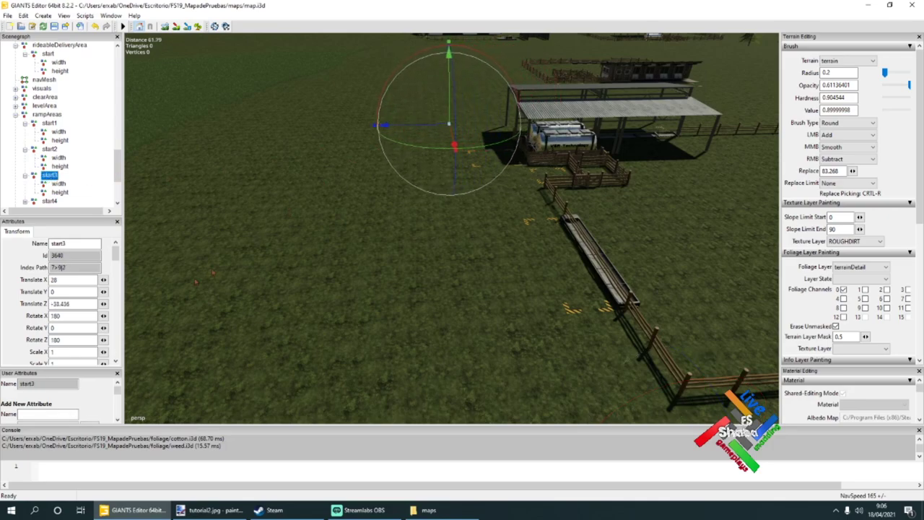
triple_click(80, 304)
text(-38)
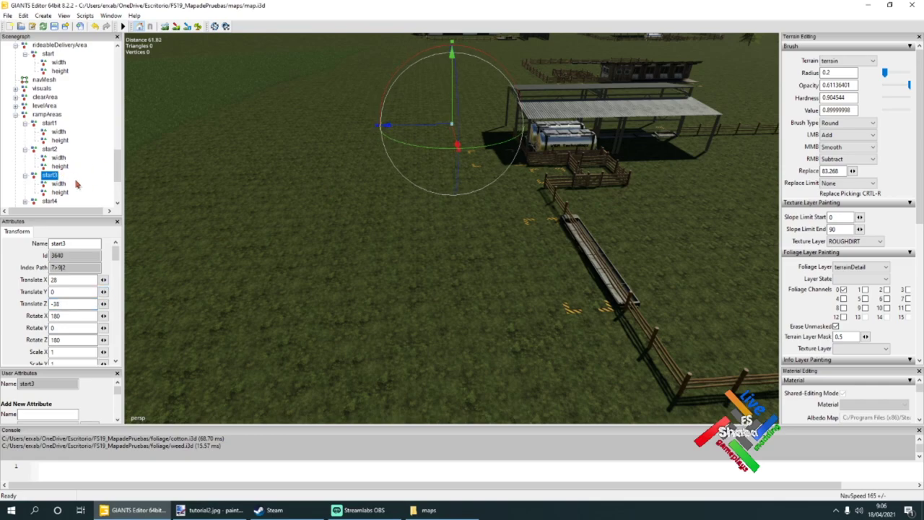
- Compare start3's width node with start2 at the shared corner, and check where the neighbouring width and height nodes lie
scroll(77, 188, down, 1)
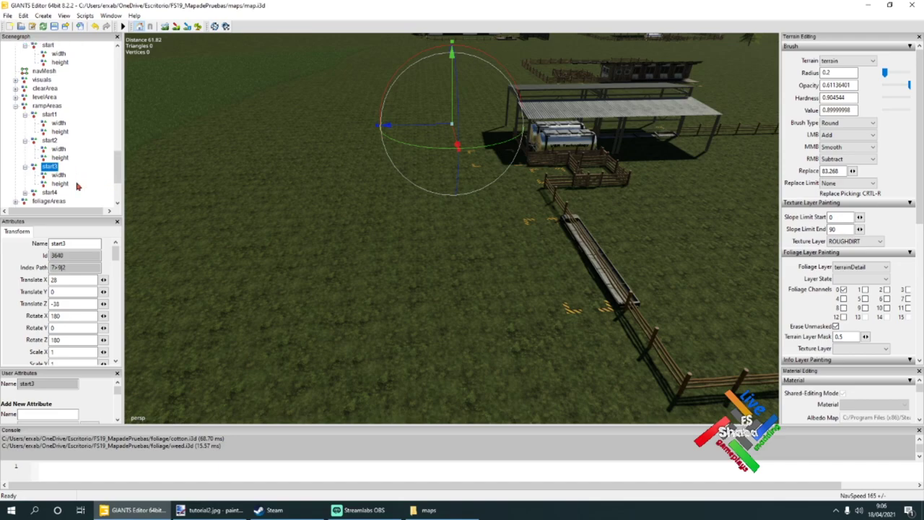
click(60, 152)
scroll(412, 248, down, 4)
alt+drag(411, 248, 391, 199)
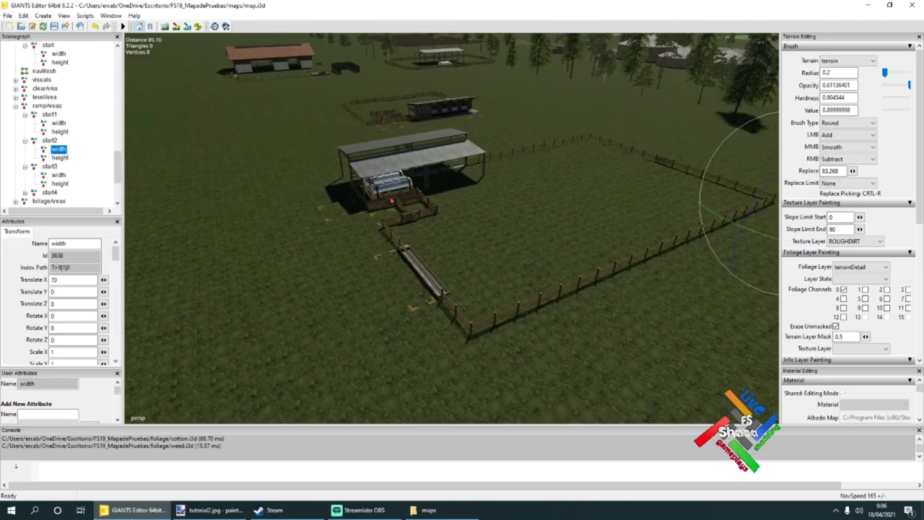
double_click(58, 168)
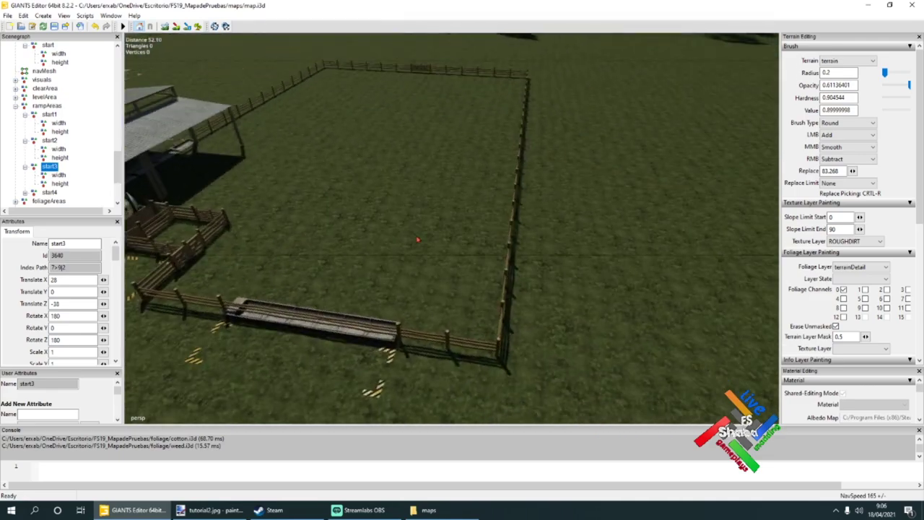
click(57, 143)
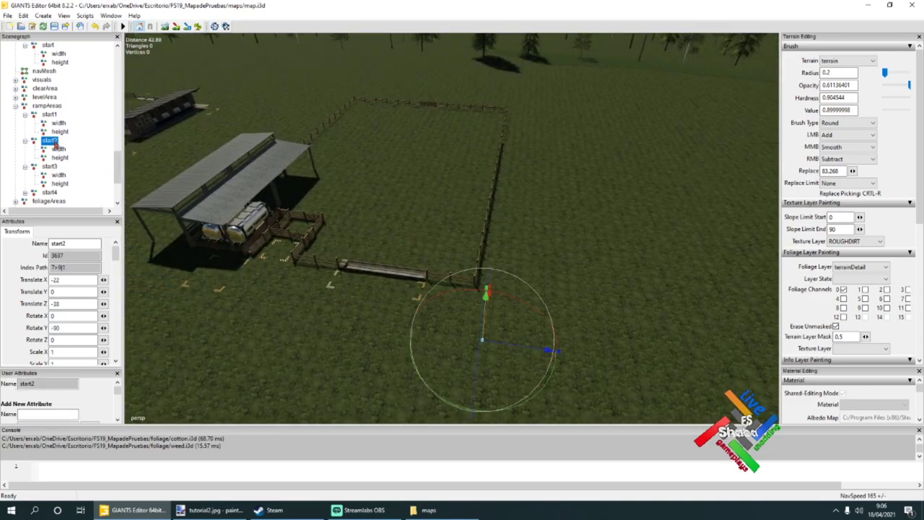
click(58, 175)
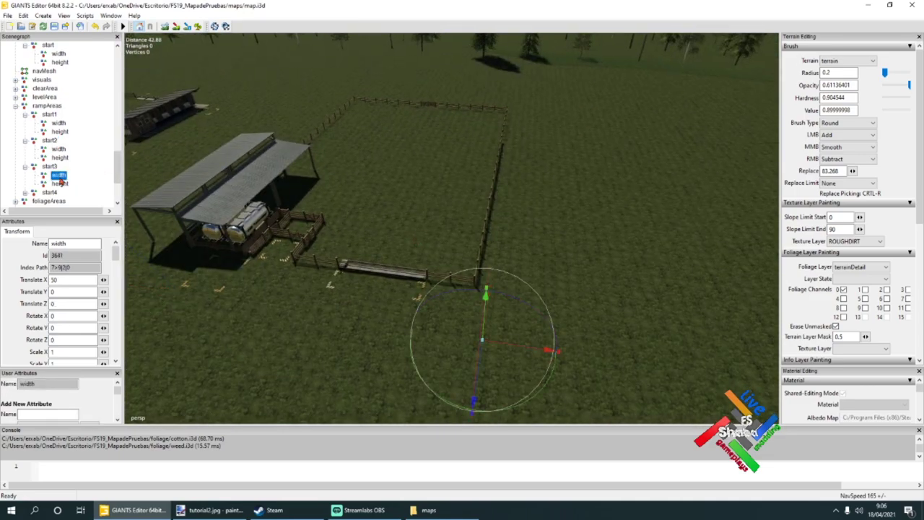
click(51, 141)
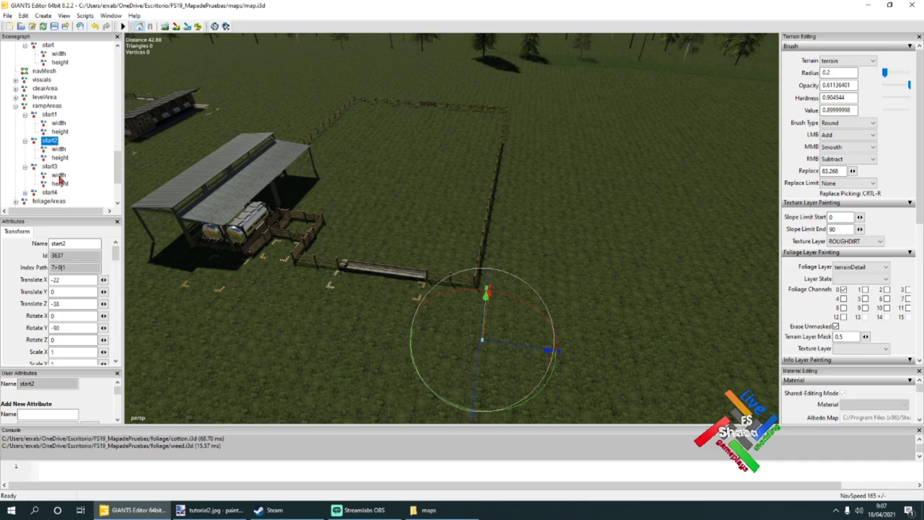
click(60, 176)
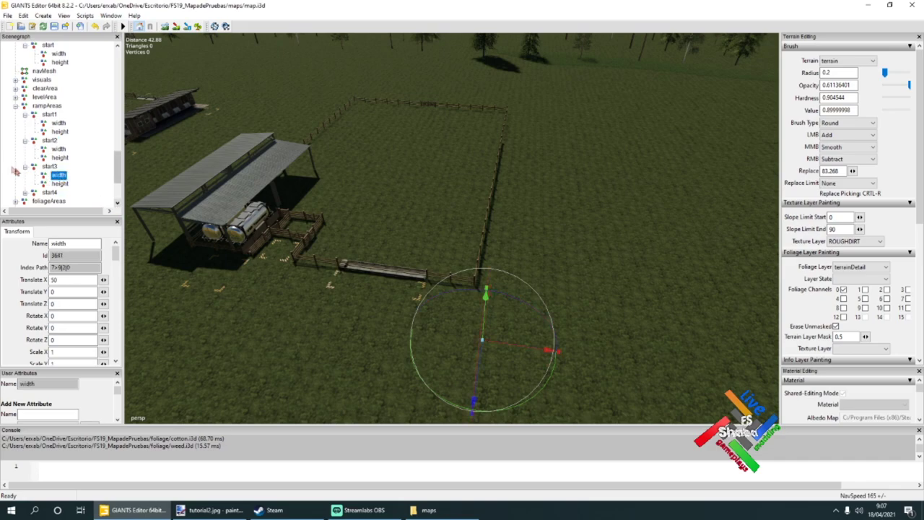
click(60, 184)
alt+drag(374, 270, 281, 268)
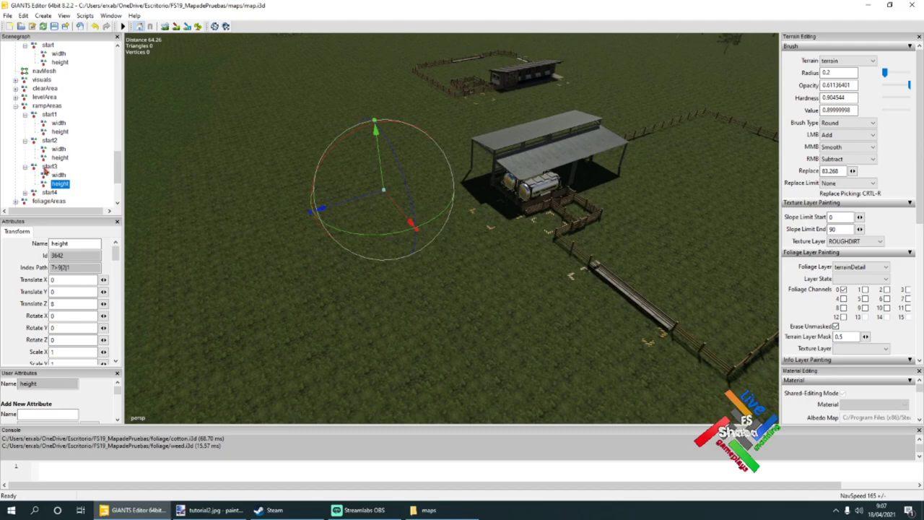
- Expand start4, move it outward from the fence corner to a Translate X of about 25.6, and set its Translate Z to 32
click(47, 195)
click(24, 194)
scroll(67, 194, down, 1)
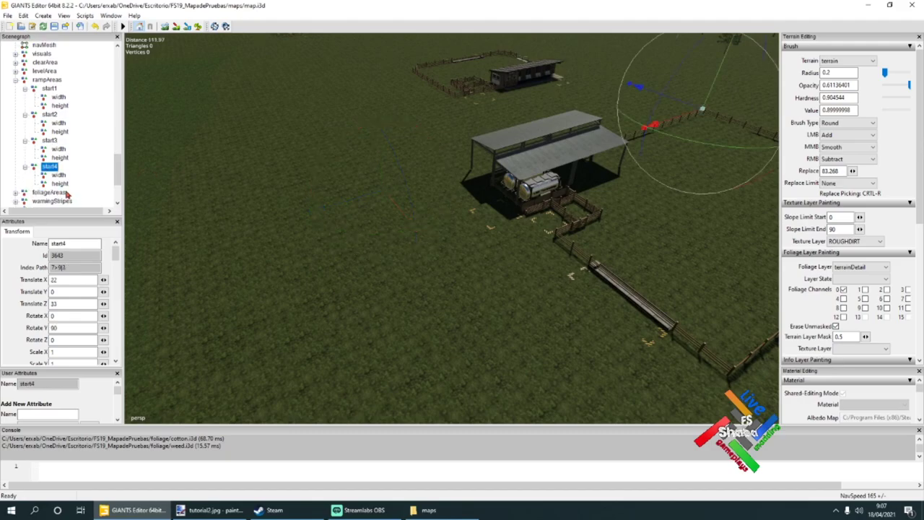
alt+drag(378, 218, 348, 232)
scroll(459, 145, up, 3)
scroll(483, 196, up, 2)
scroll(368, 232, down, 3)
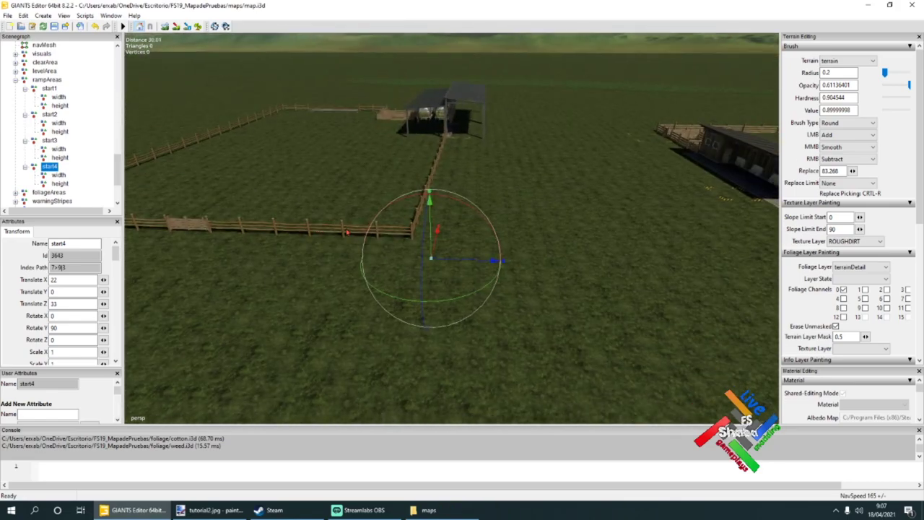
drag(461, 262, 513, 262)
click(53, 304)
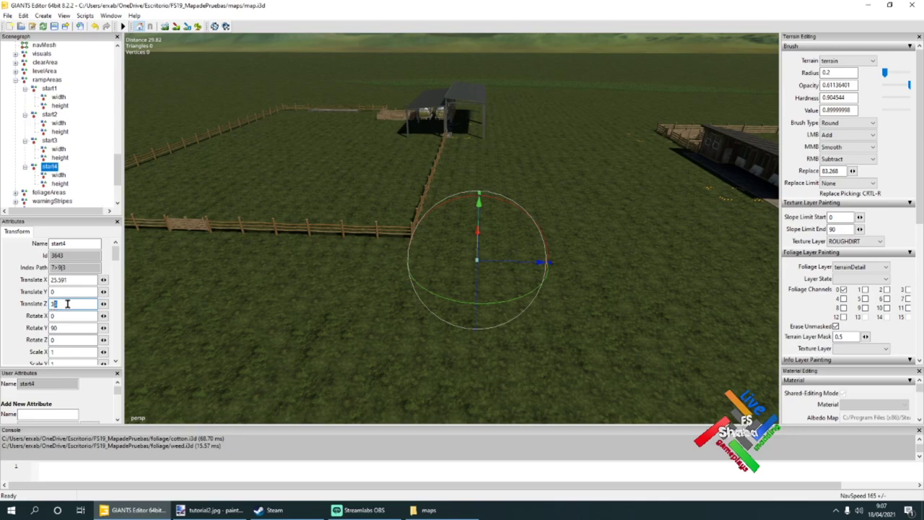
text(31)
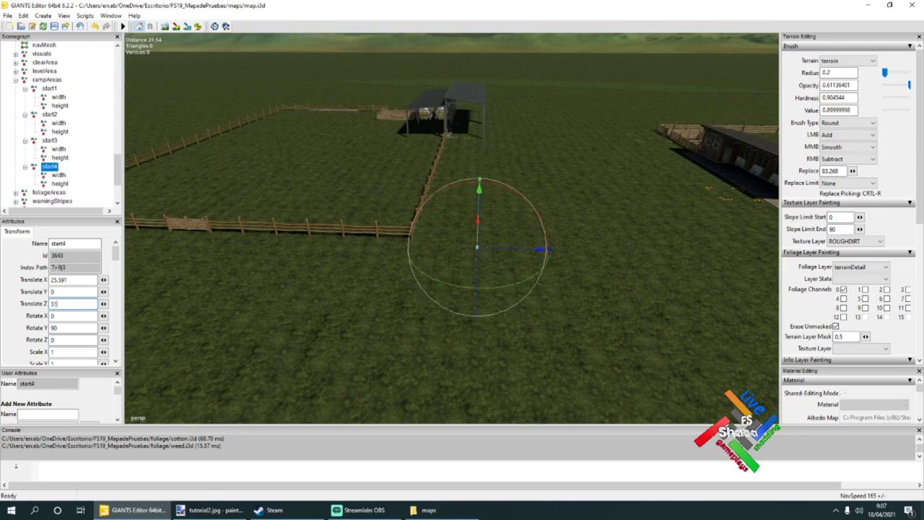
text(2)
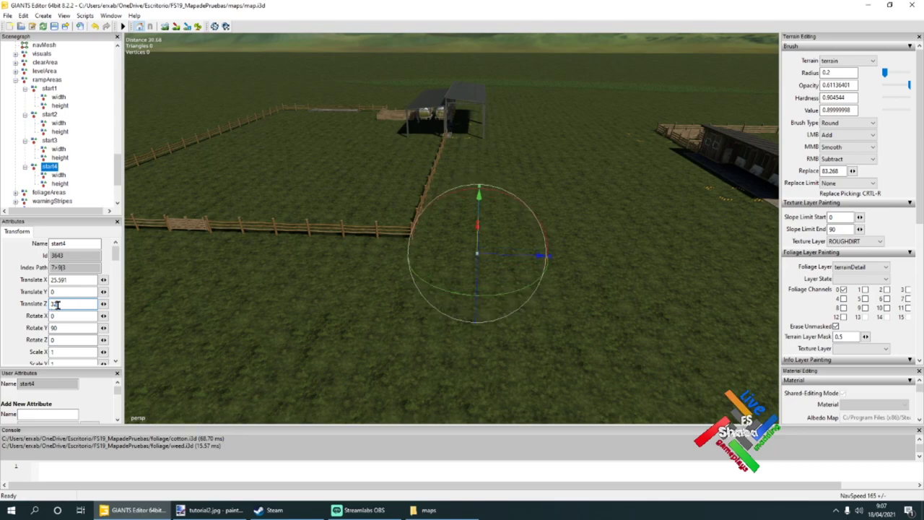
- Set the Translate X of rampAreas start4 to 28
click(59, 175)
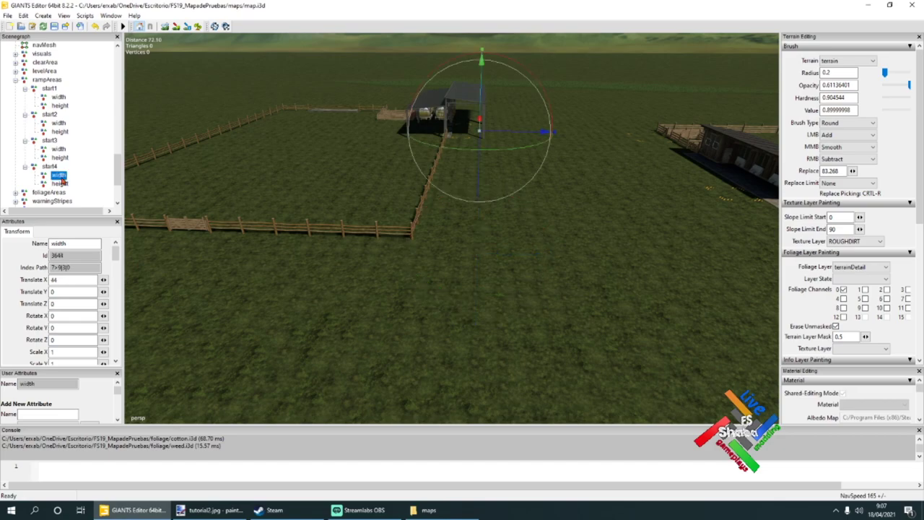
key(Up)
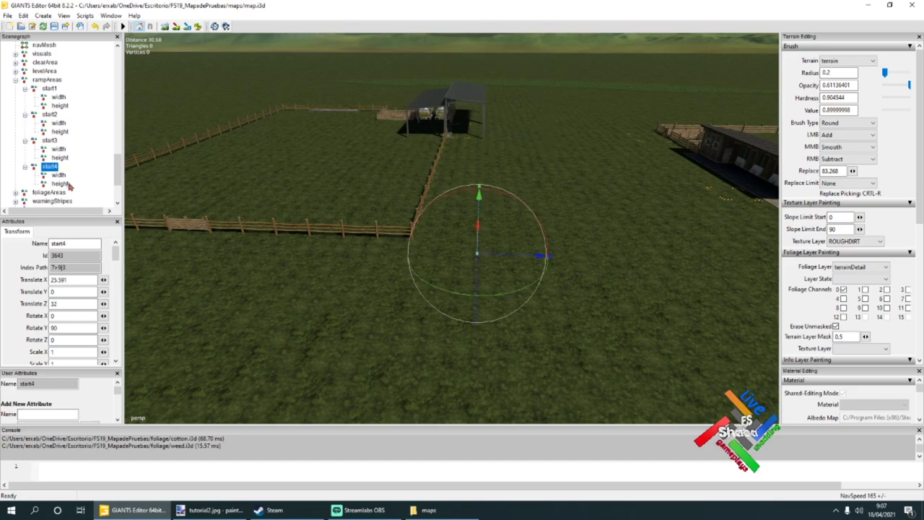
drag(68, 280, 57, 282)
- Move start4's width node past the shed and set its Translate X to 70
click(59, 176)
scroll(385, 229, up, 5)
alt+drag(370, 273, 495, 275)
scroll(337, 303, down, 3)
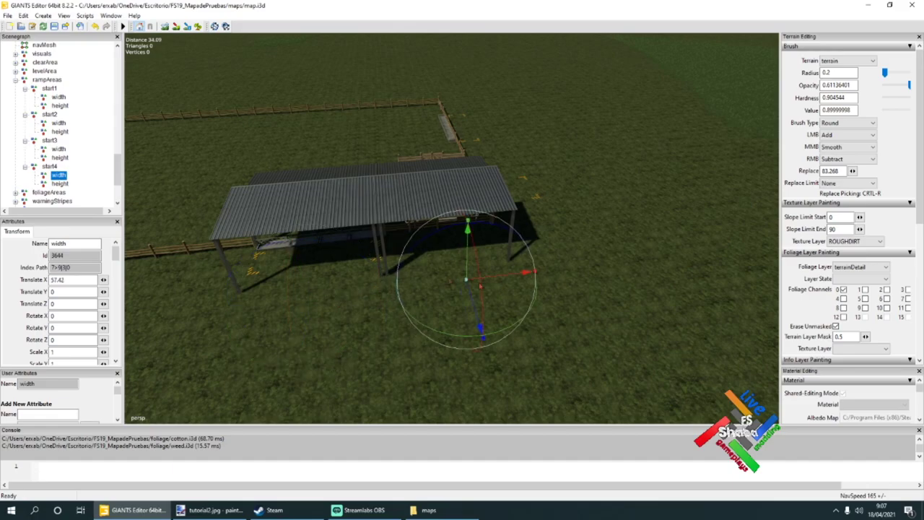
drag(82, 281, 43, 282)
text(70)
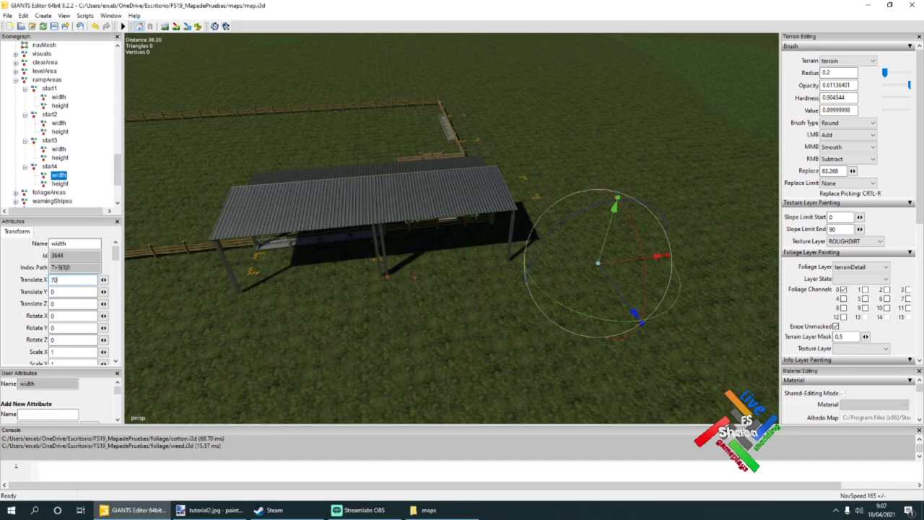
scroll(488, 272, up, 5)
key(f)
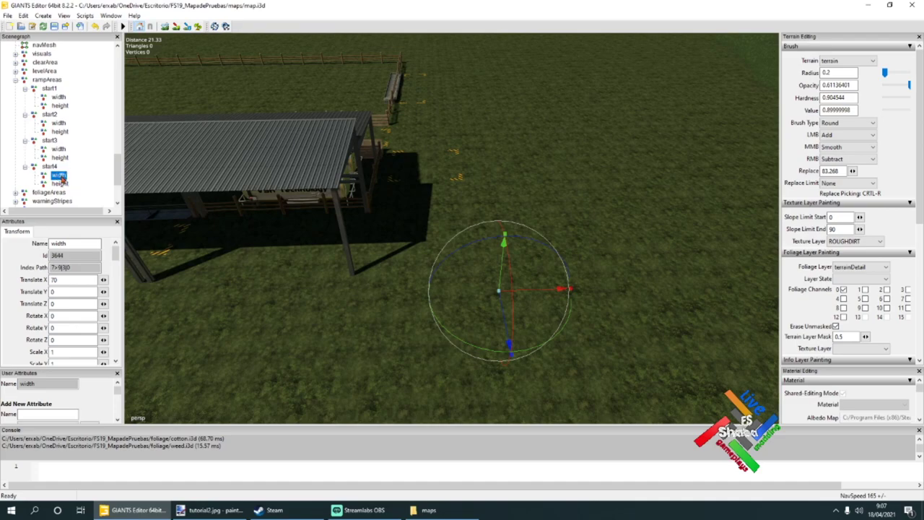
- Compare start4's width node with start3, and start4 itself with start1's width node, at their shared corners
click(49, 141)
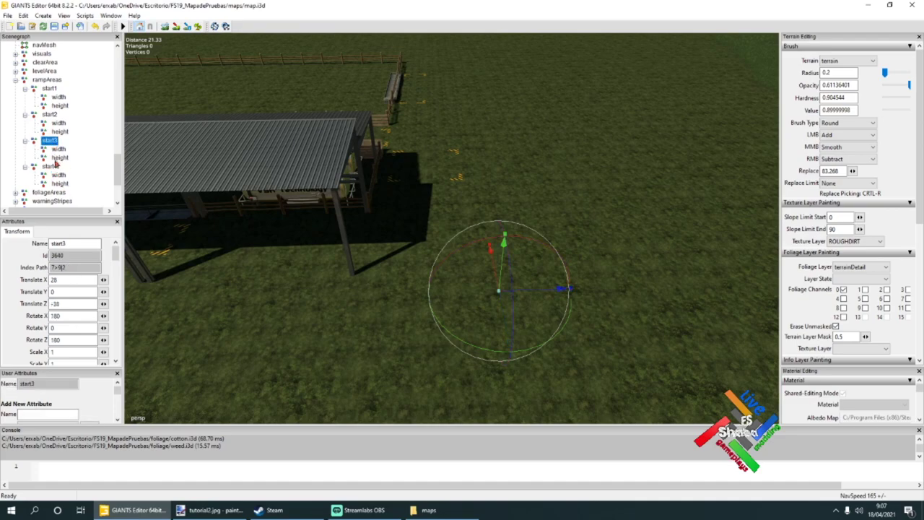
click(53, 169)
click(53, 135)
click(53, 139)
click(58, 176)
click(49, 166)
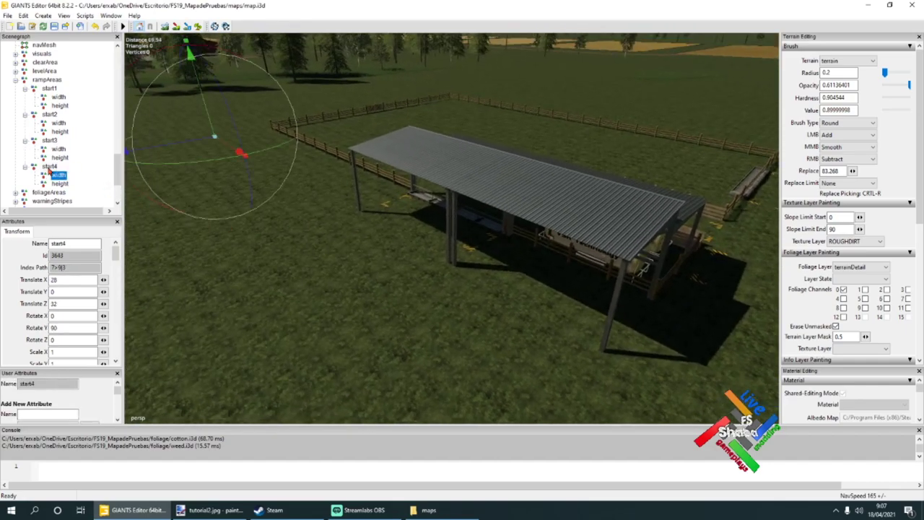
click(59, 98)
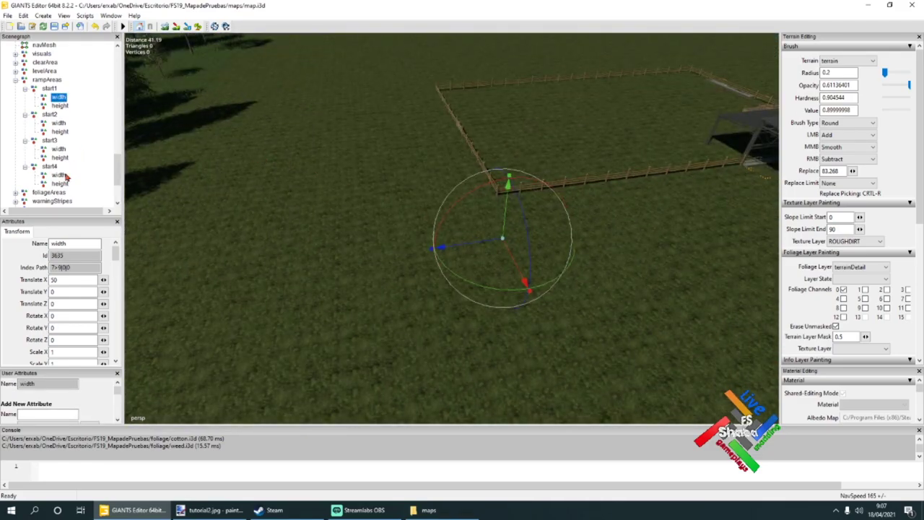
click(49, 167)
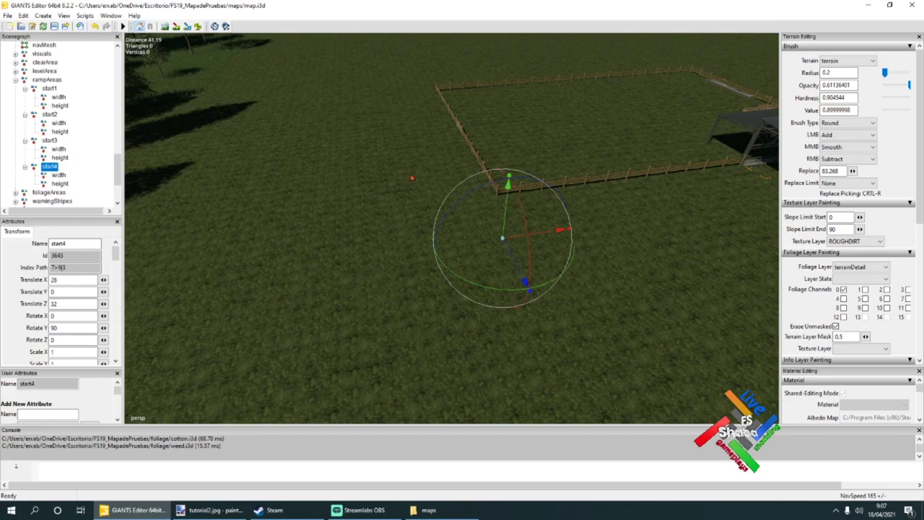
- Collapse rampAreas and expand foliageAreas down to the corner nodes inside grass
click(22, 81)
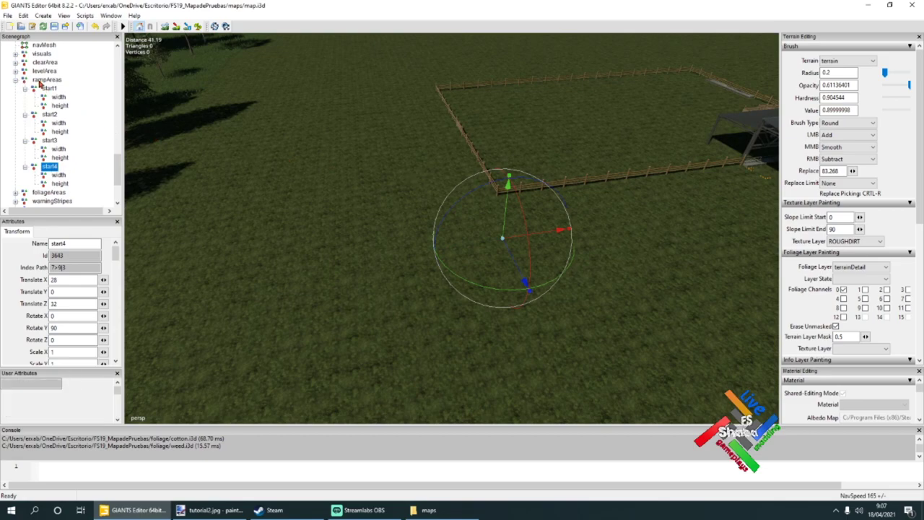
click(15, 81)
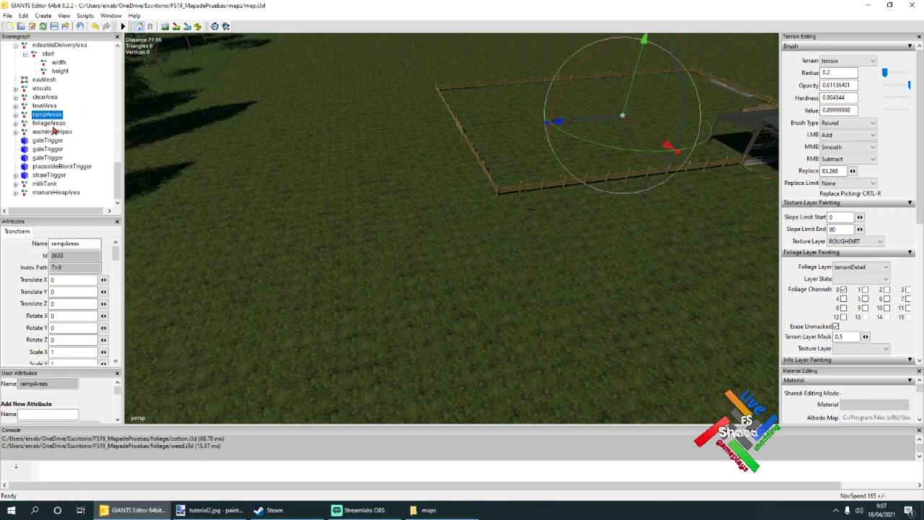
click(14, 130)
click(15, 123)
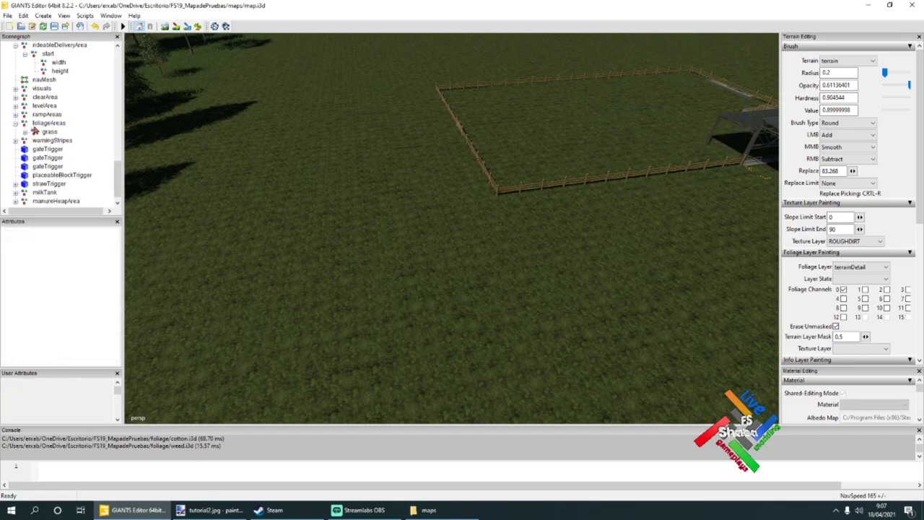
click(45, 133)
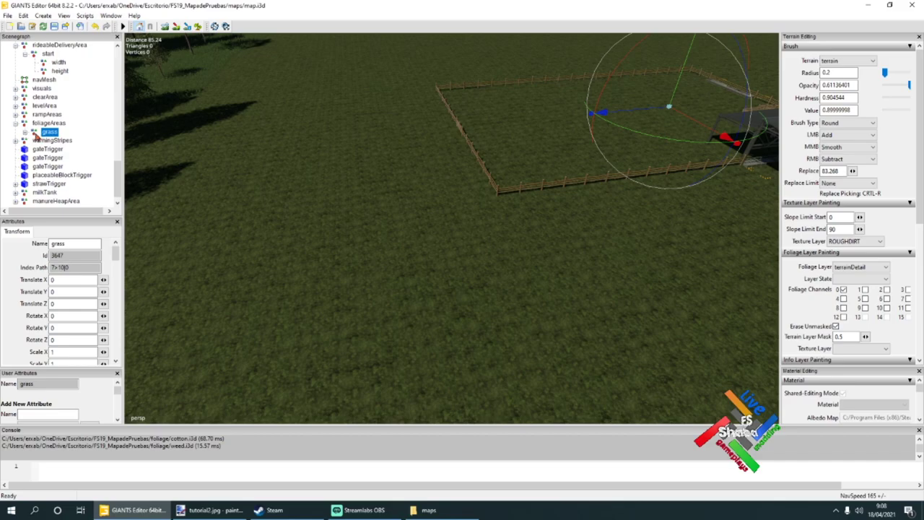
click(26, 132)
- Examine where foliageAreas, grass, corner01_1 and its child corners 01_2 and 01_3 lie within the corral
alt+drag(438, 152, 485, 235)
scroll(447, 122, up, 3)
alt+right_drag(485, 236, 382, 245)
click(55, 142)
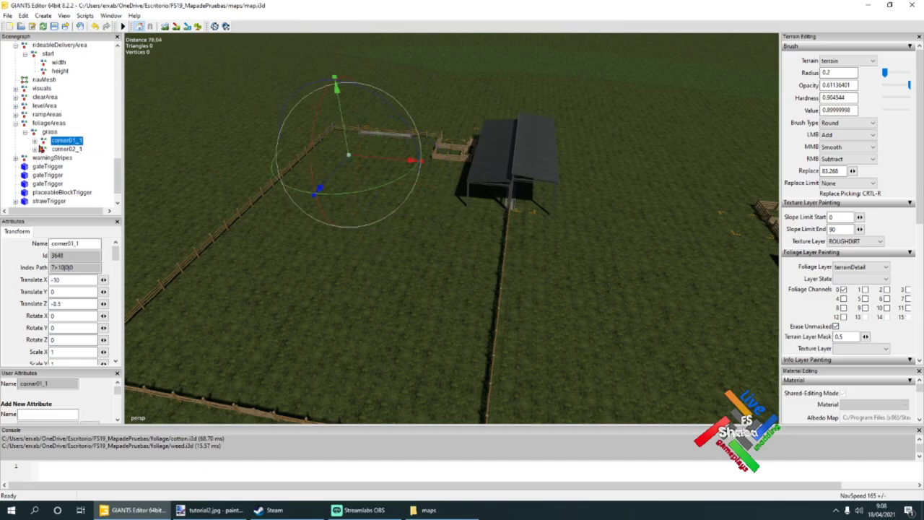
click(47, 132)
click(47, 123)
click(45, 279)
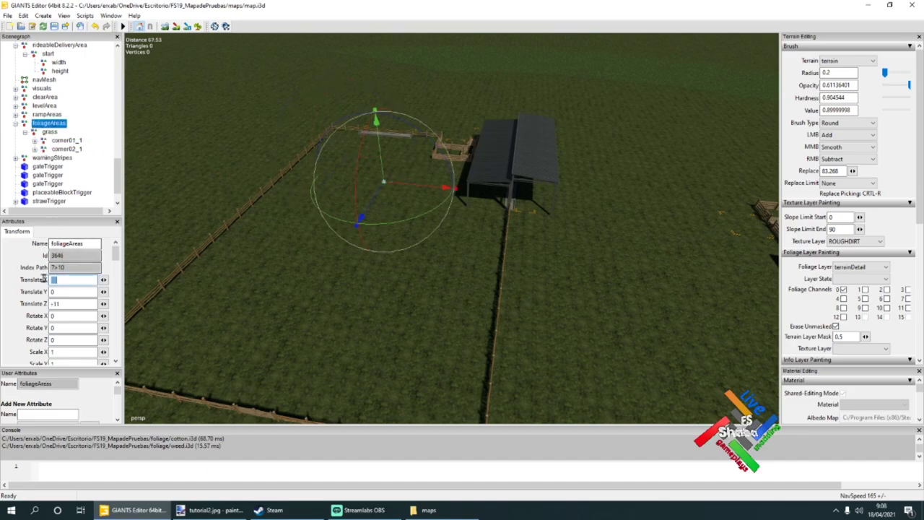
click(48, 132)
click(58, 142)
alt+drag(312, 227, 266, 228)
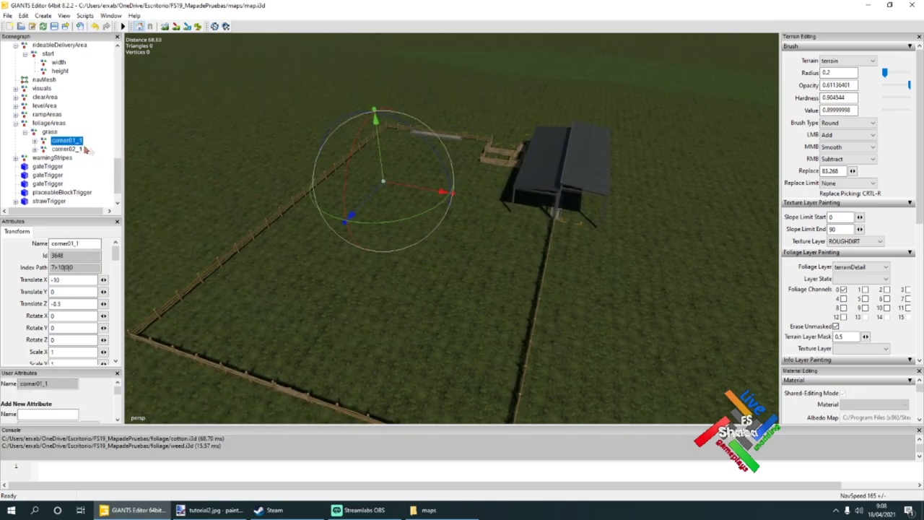
click(35, 141)
click(72, 149)
click(78, 157)
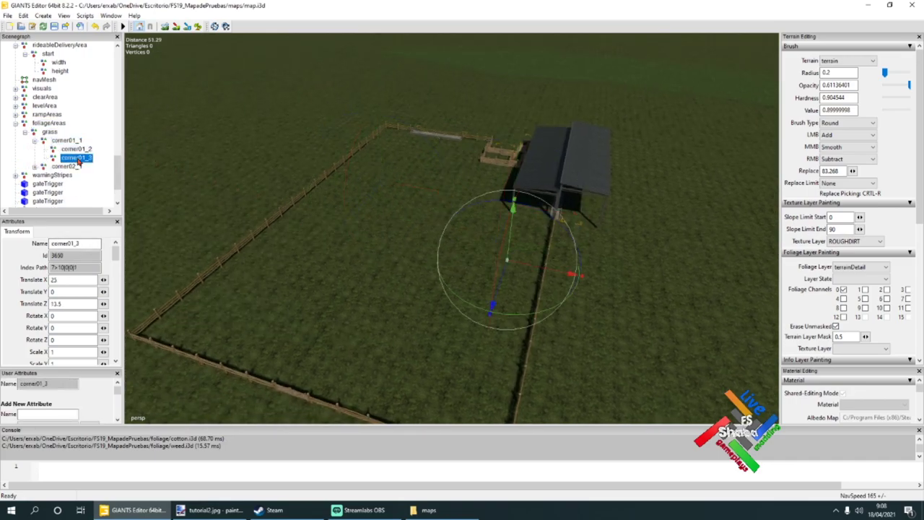
- Move corner01_1 to the fence corner by the trough, with Translate X -19.5 and Translate Z -27.5
click(67, 140)
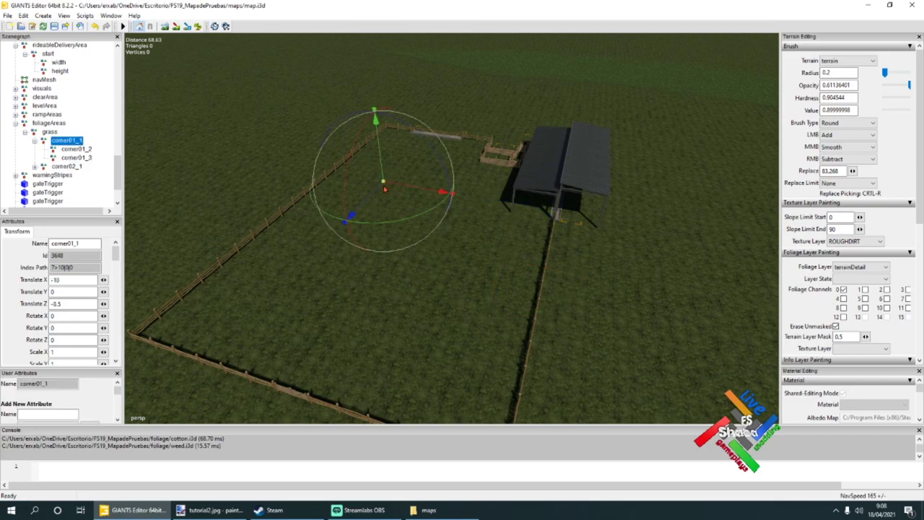
drag(325, 182, 375, 140)
scroll(391, 146, up, 4)
alt+drag(392, 182, 420, 157)
scroll(406, 150, down, 2)
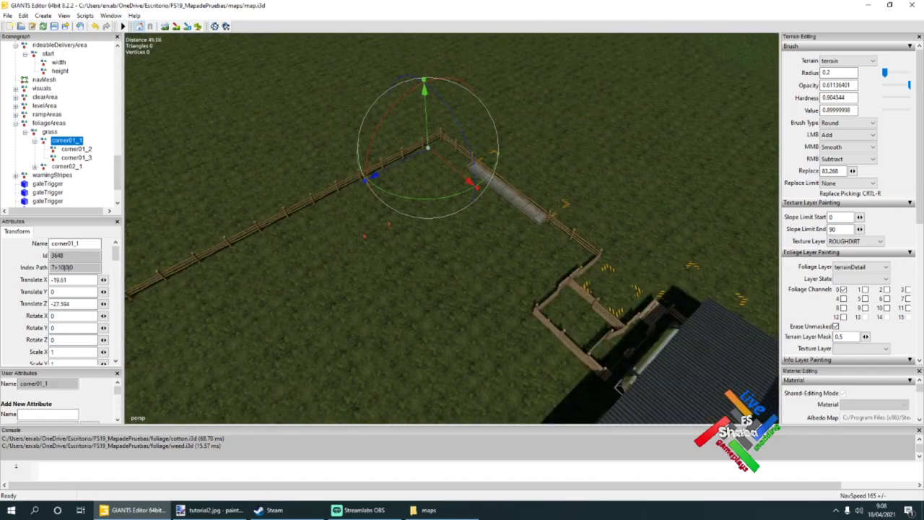
click(75, 304)
key(BackSpace)
key(BackSpace)
key(BackSpace)
key(BackSpace)
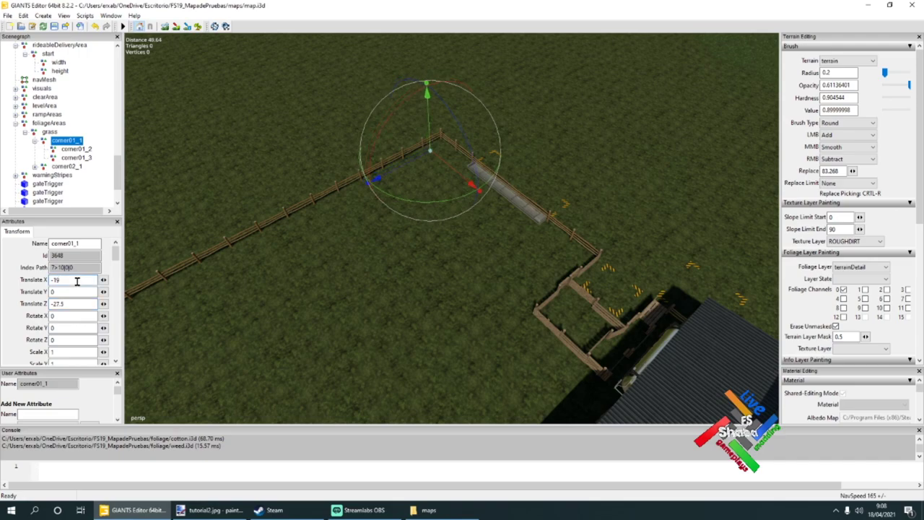
text(5)
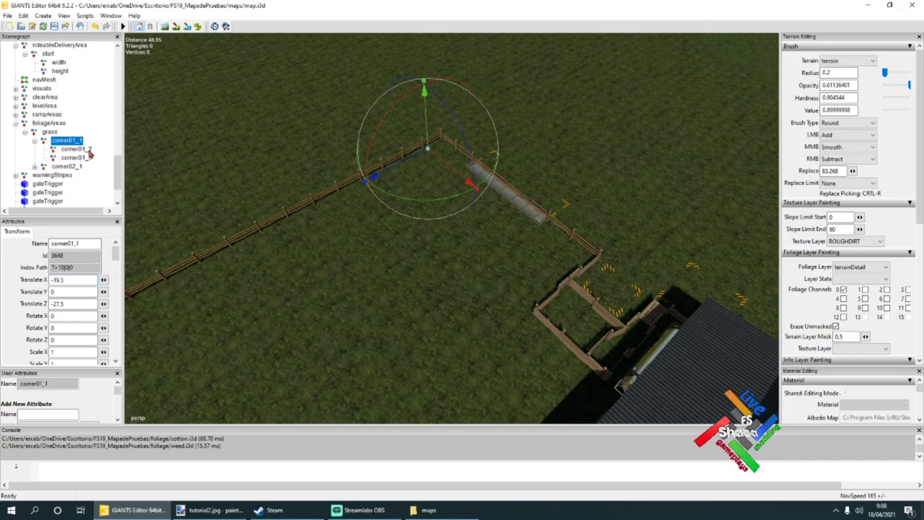
- Move corner01_2 along the trough fence to the small pen, at a Translate X of about 23
click(88, 151)
alt+drag(324, 229, 243, 248)
scroll(396, 238, up, 4)
scroll(415, 240, up, 5)
scroll(415, 240, down, 5)
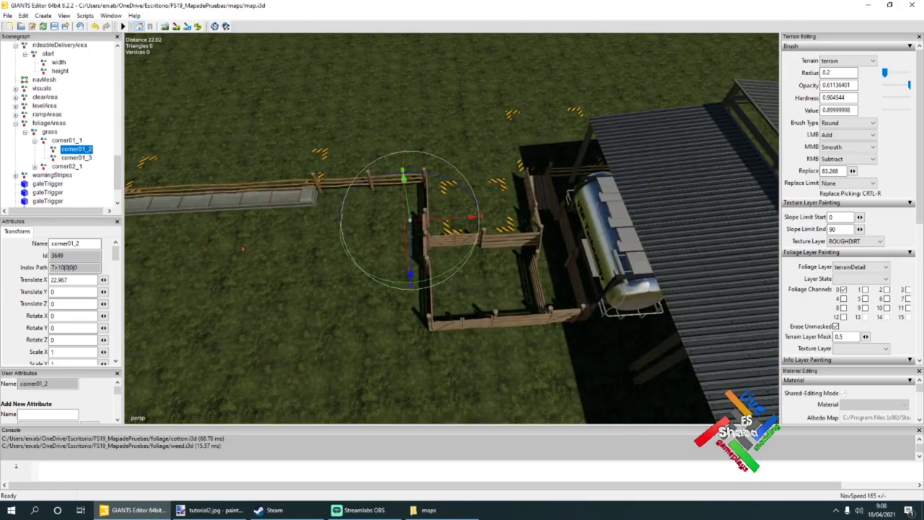
drag(69, 279, 54, 279)
text(3)
- Move corner01_3 to the fence at the far end of the corral and set its Translate Z to 56
click(76, 157)
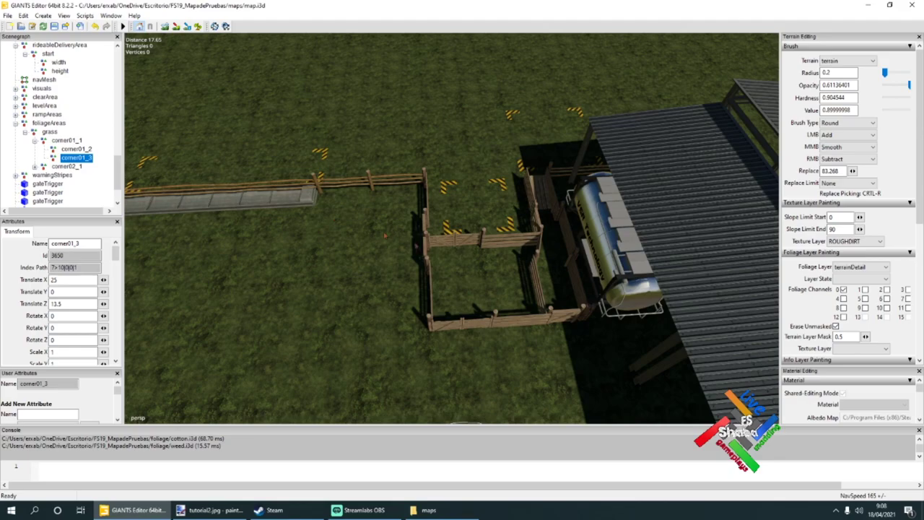
key(f)
drag(441, 298, 395, 307)
scroll(234, 301, up, 5)
scroll(233, 301, down, 4)
drag(495, 231, 351, 247)
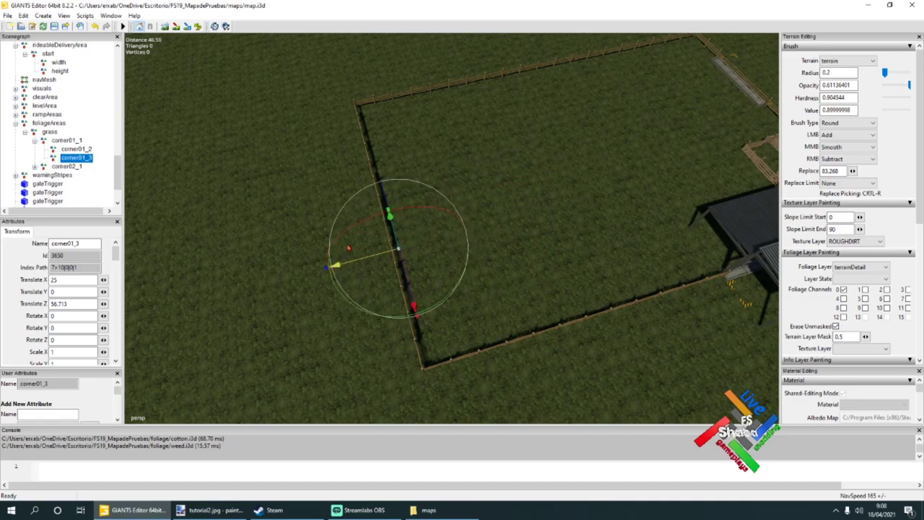
drag(70, 304, 63, 303)
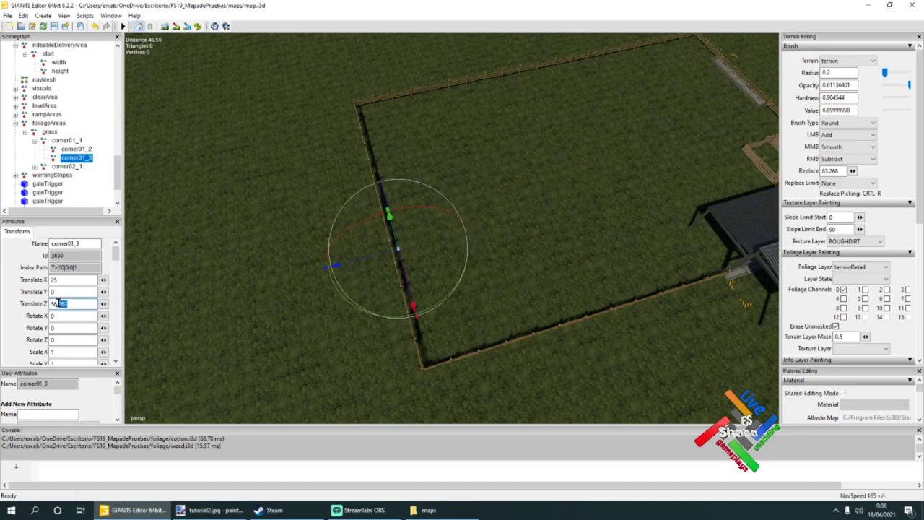
key(BackSpace)
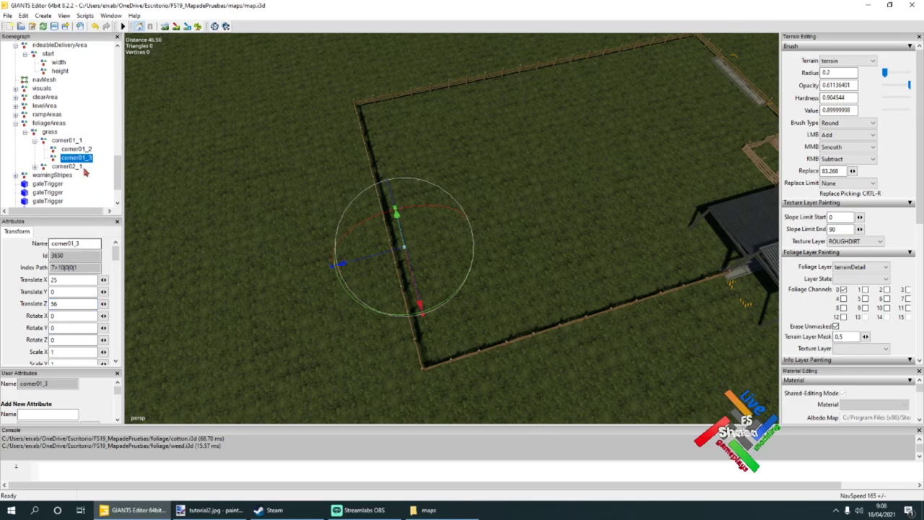
- Expand corner02_1 and move its child corner02_2 towards the shed, with Translate X 9 and Translate Z -9
click(72, 166)
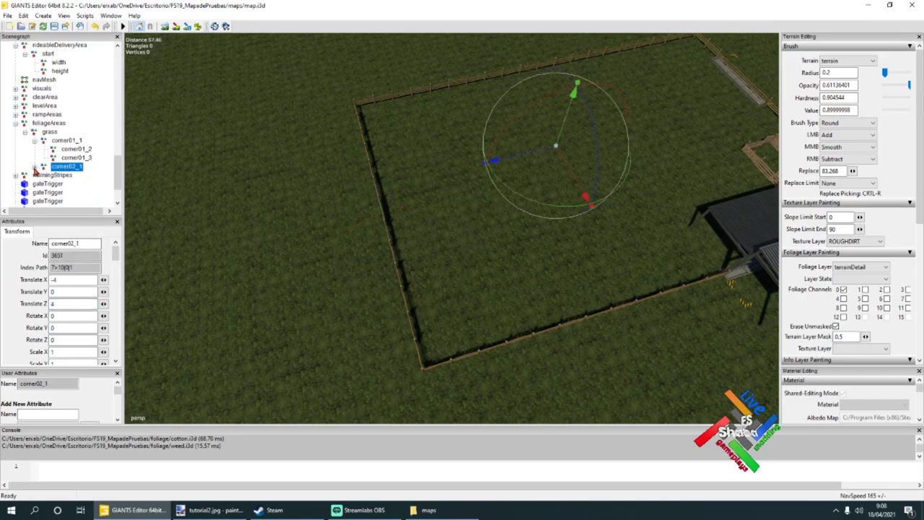
click(35, 167)
click(70, 175)
alt+drag(289, 282, 404, 196)
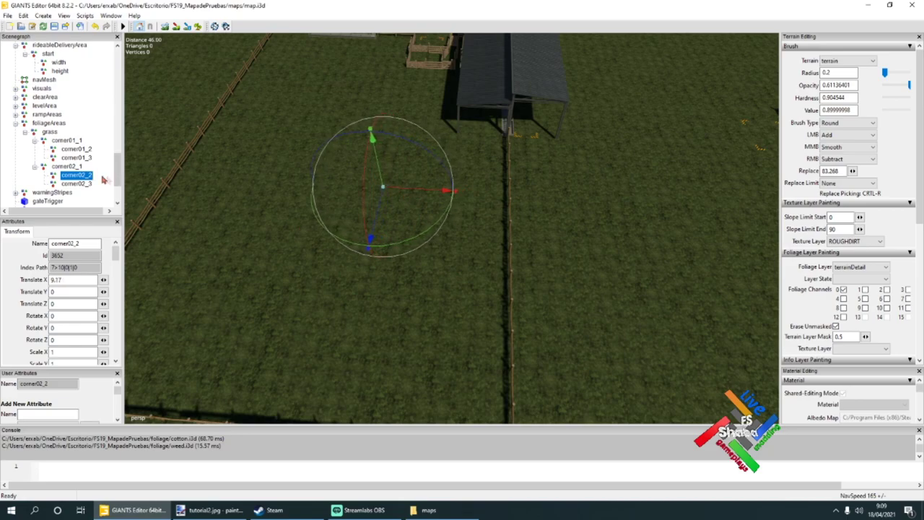
drag(386, 195, 396, 135)
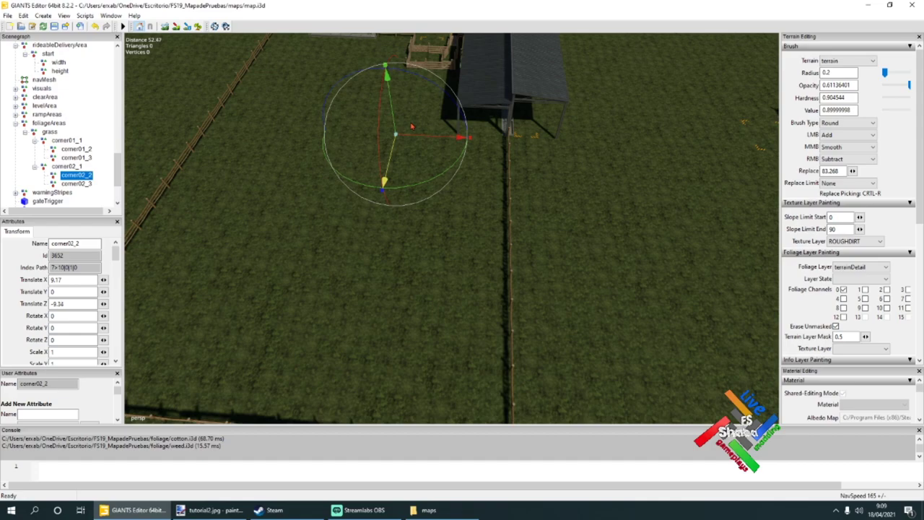
click(73, 279)
key(BackSpace)
key(BackSpace)
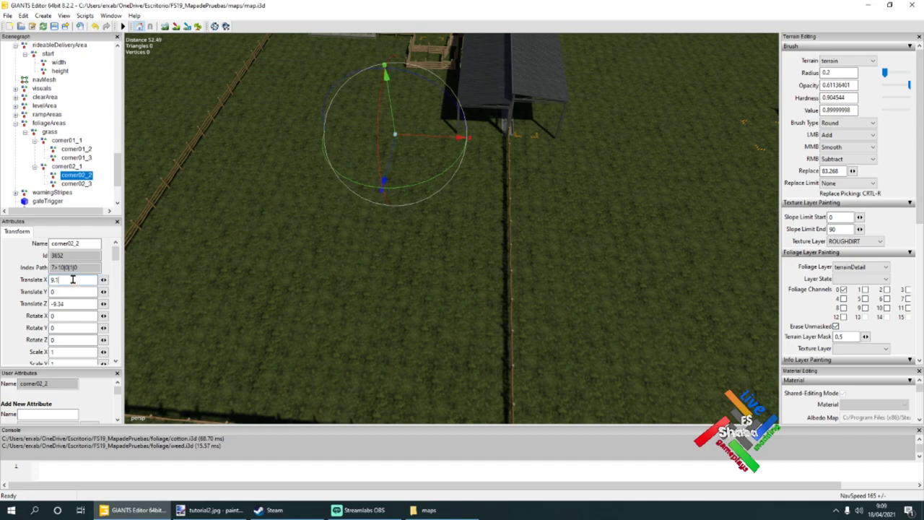
click(70, 303)
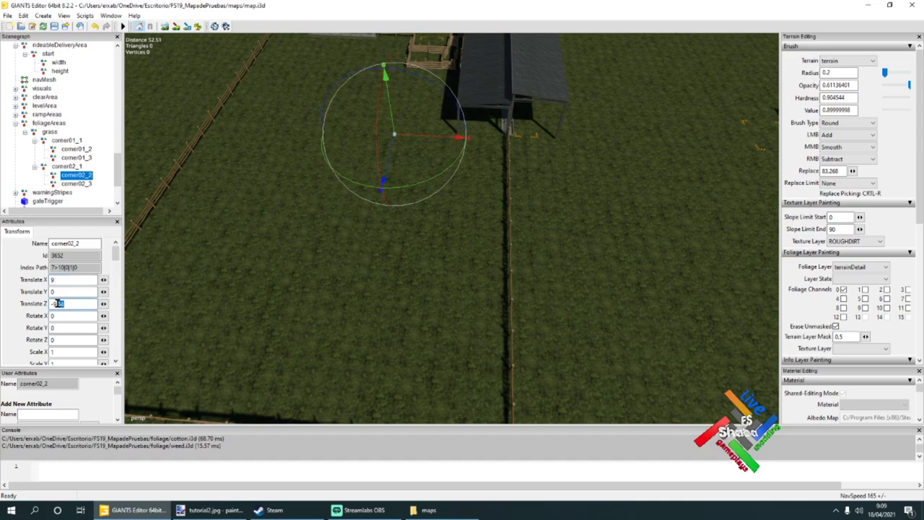
key(BackSpace)
- Move corner02_1 next to the shed, with Translate X 10 and Translate Z -6
alt+drag(361, 281, 584, 227)
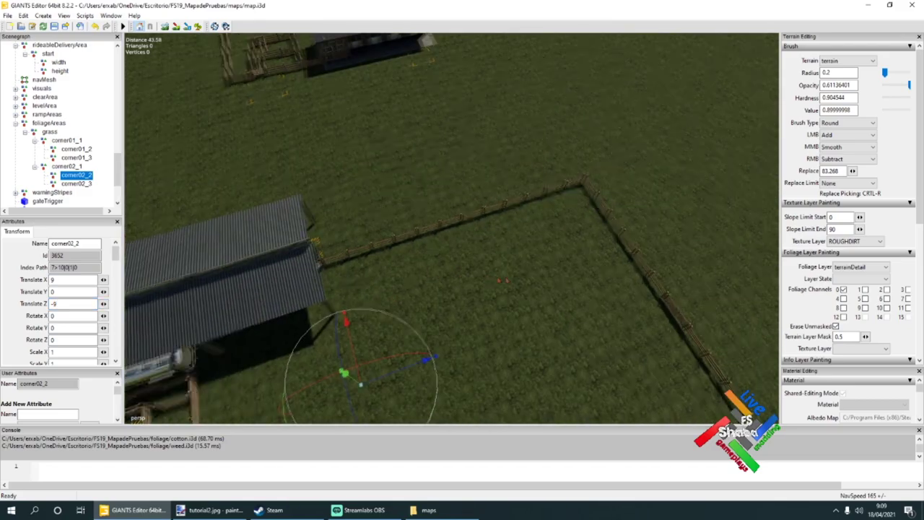
alt+drag(433, 282, 20, 187)
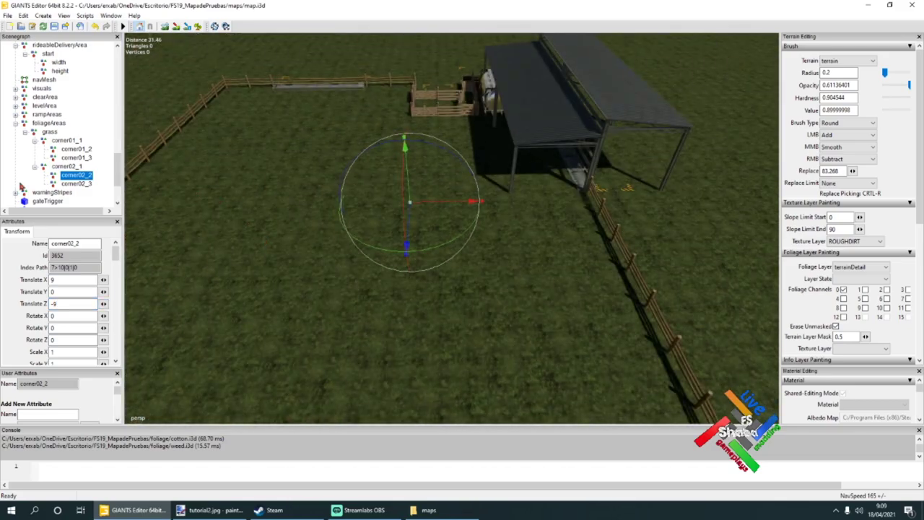
click(66, 166)
double_click(61, 279)
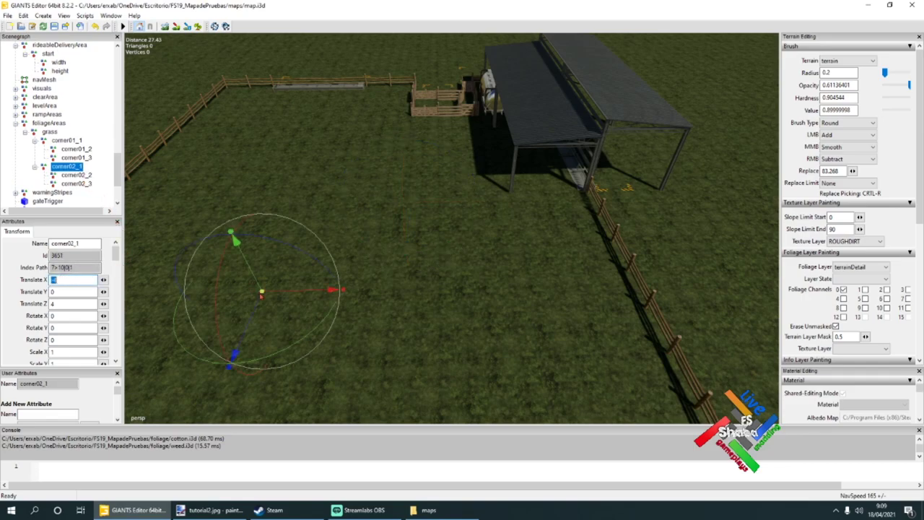
drag(258, 311, 300, 210)
drag(365, 198, 531, 192)
click(84, 280)
key(BackSpace)
key(BackSpace)
key(BackSpace)
key(BackSpace)
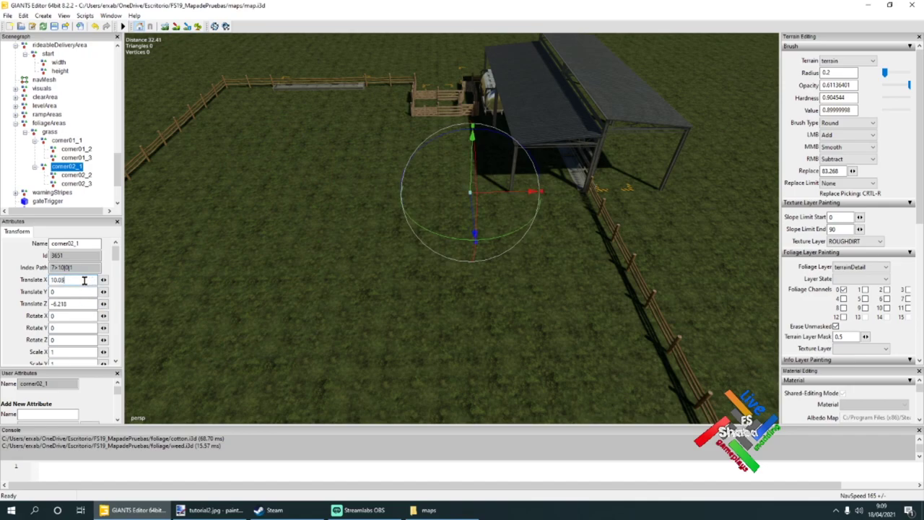
click(80, 303)
key(BackSpace)
key(BackSpace)
key(BackSpace)
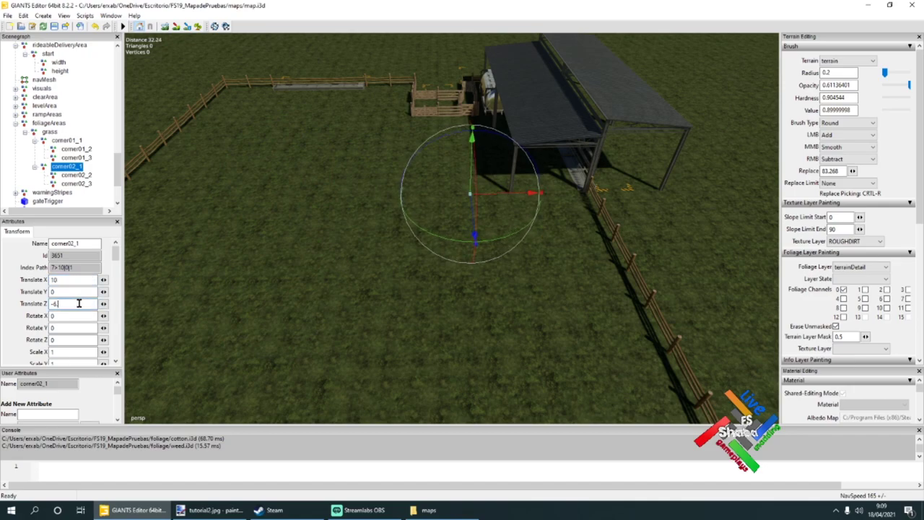
- Set corner02_2's Translate Z to 0 and check its position where the side fence meets the shed
click(76, 175)
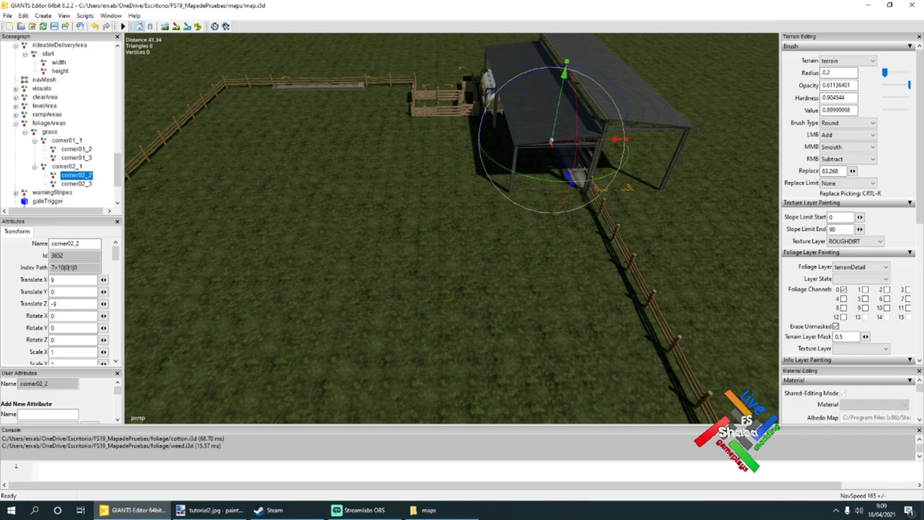
click(65, 304)
key(BackSpace)
key(BackSpace)
text(0)
key(Return)
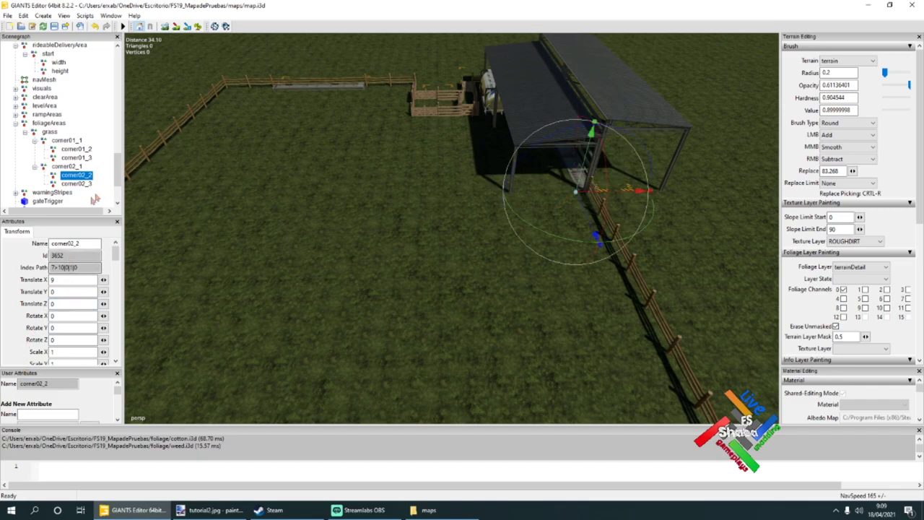
click(65, 166)
click(78, 176)
scroll(381, 254, up, 3)
alt+drag(381, 255, 446, 248)
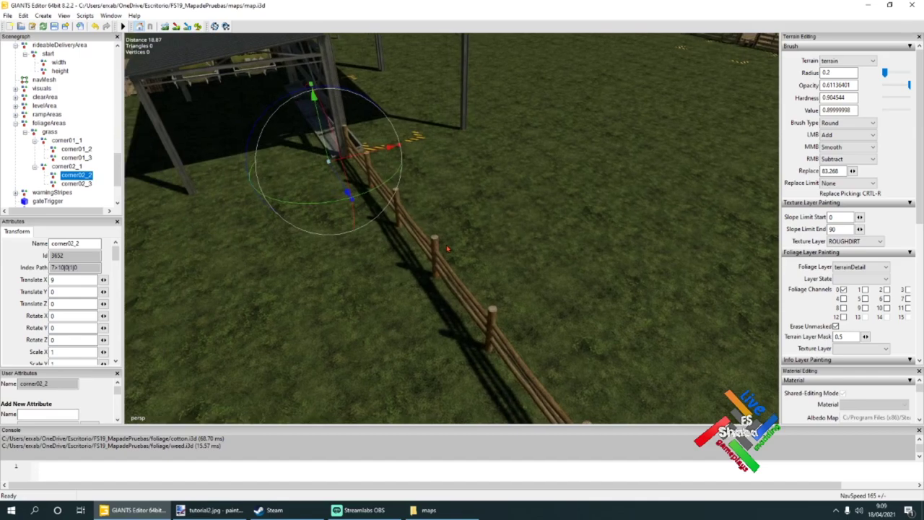
- Move corner02_3 to the far fence corner of the corral, with Translate X 9 and Translate Z 34
click(91, 186)
scroll(345, 249, down, 4)
alt+drag(345, 249, 377, 257)
scroll(306, 246, down, 3)
drag(558, 244, 577, 332)
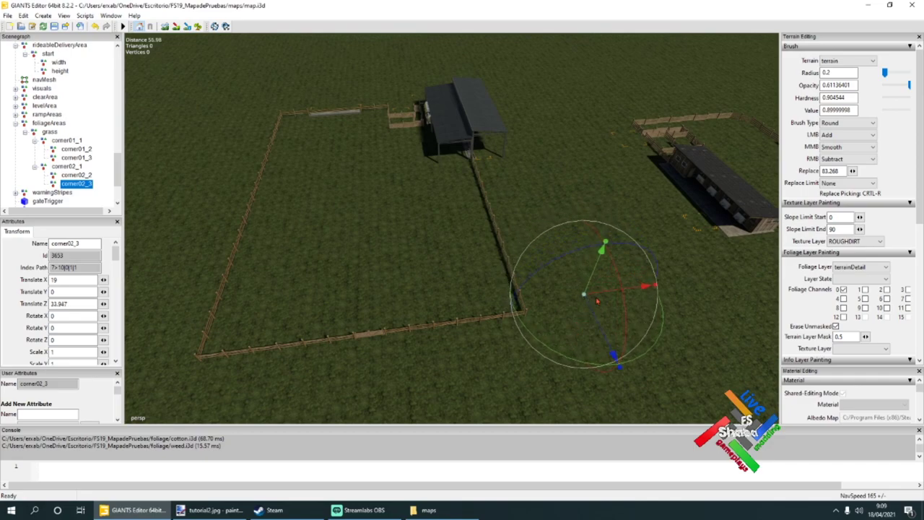
drag(602, 292, 523, 314)
click(68, 278)
key(BackSpace)
key(BackSpace)
key(BackSpace)
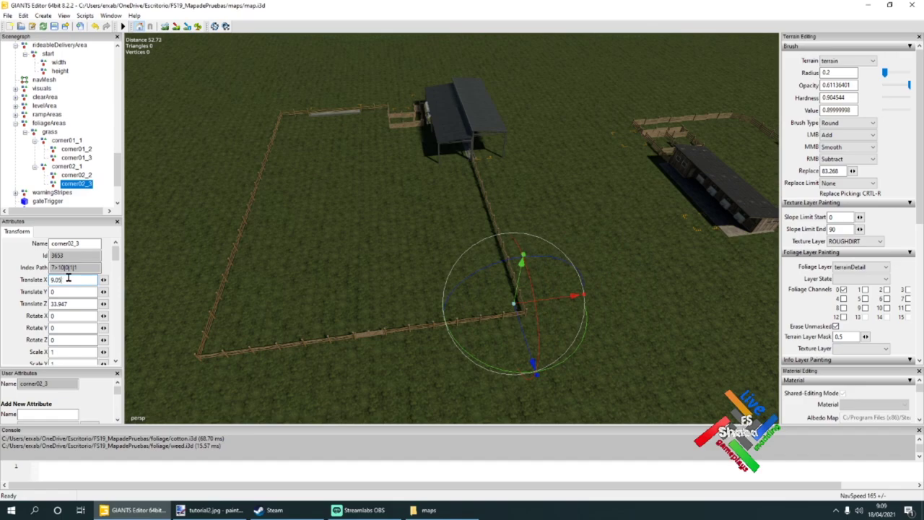
drag(75, 304, 56, 304)
text(334)
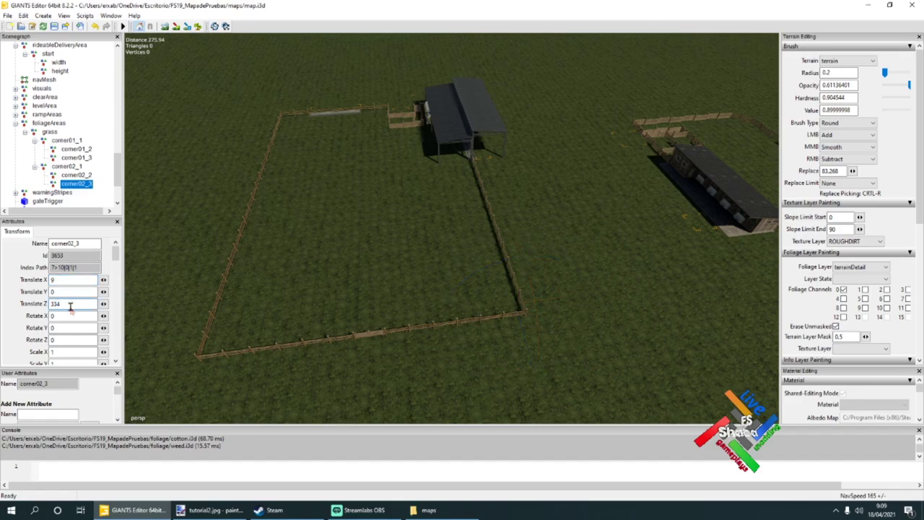
text(34)
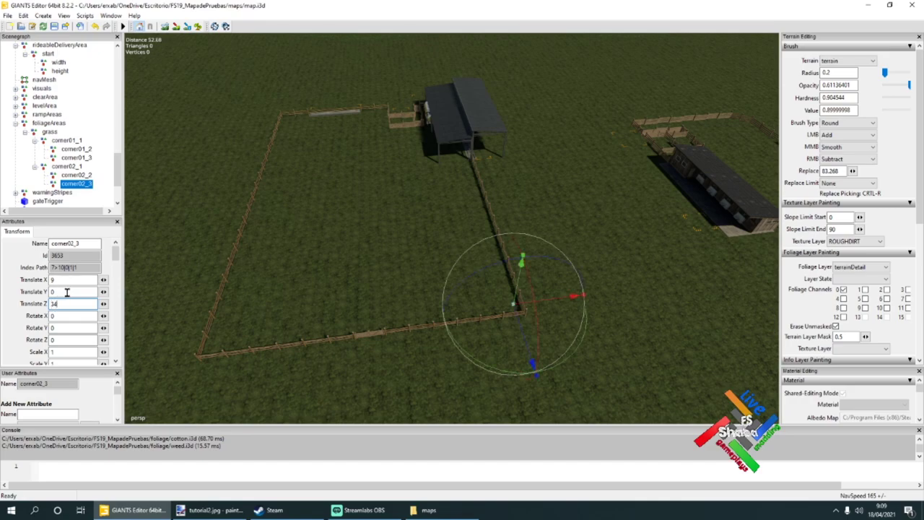
- Set corner02_3's Translate X to 0 and compare its position with corner01_3
drag(65, 281, 51, 280)
text(0)
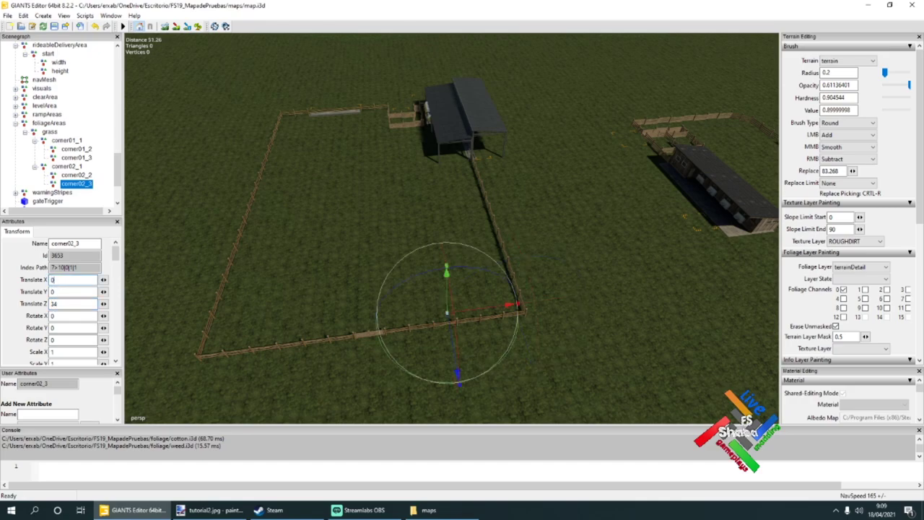
click(71, 158)
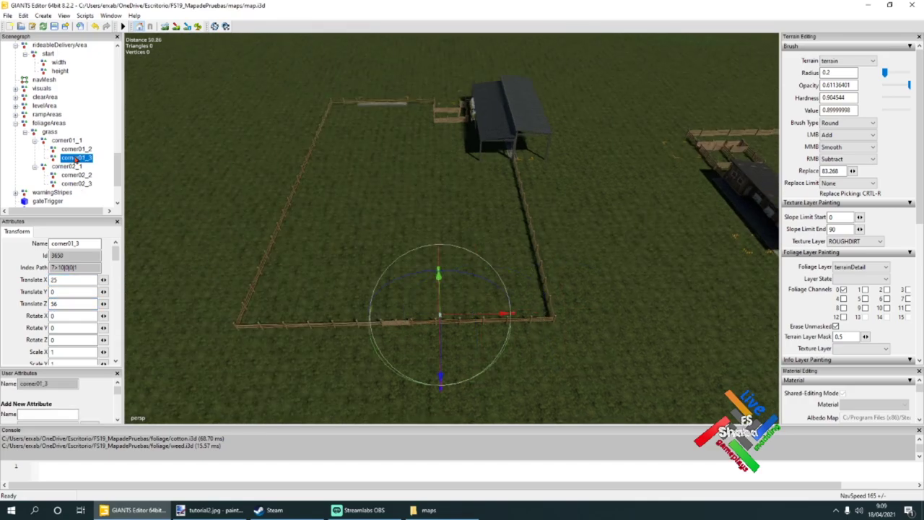
click(77, 183)
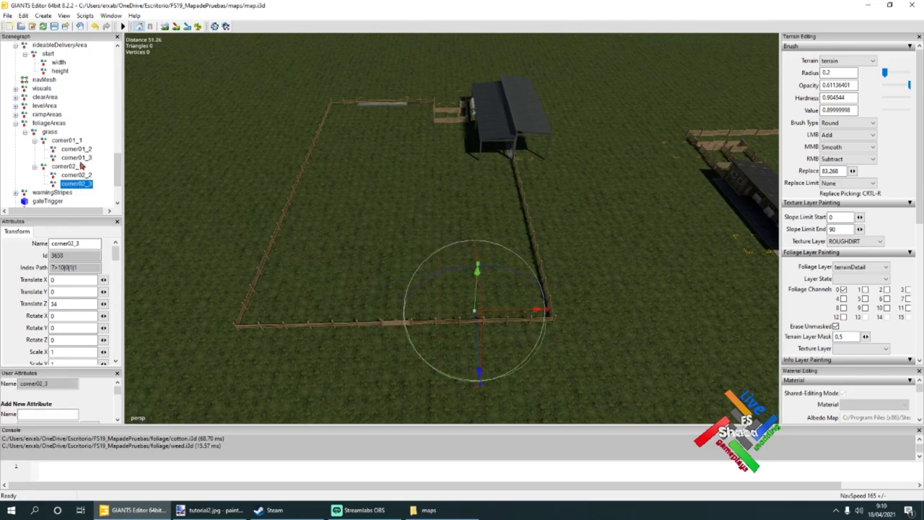
click(76, 157)
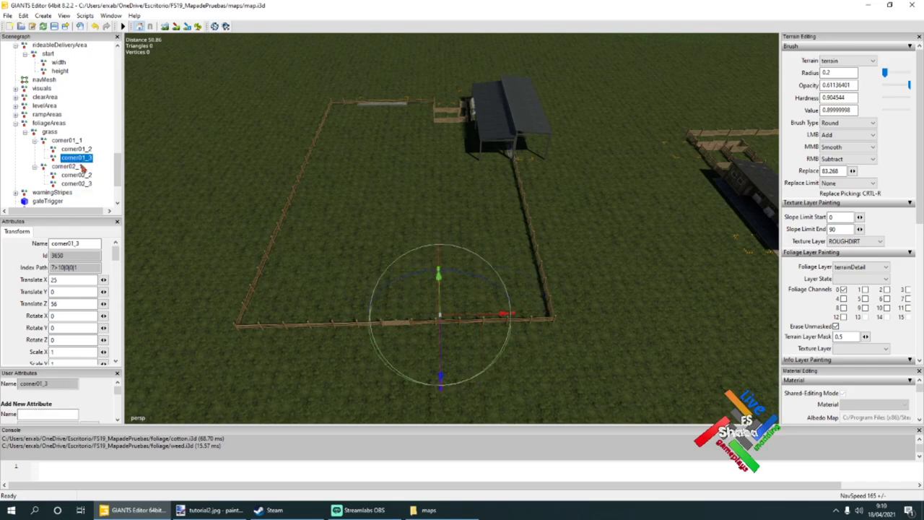
click(79, 183)
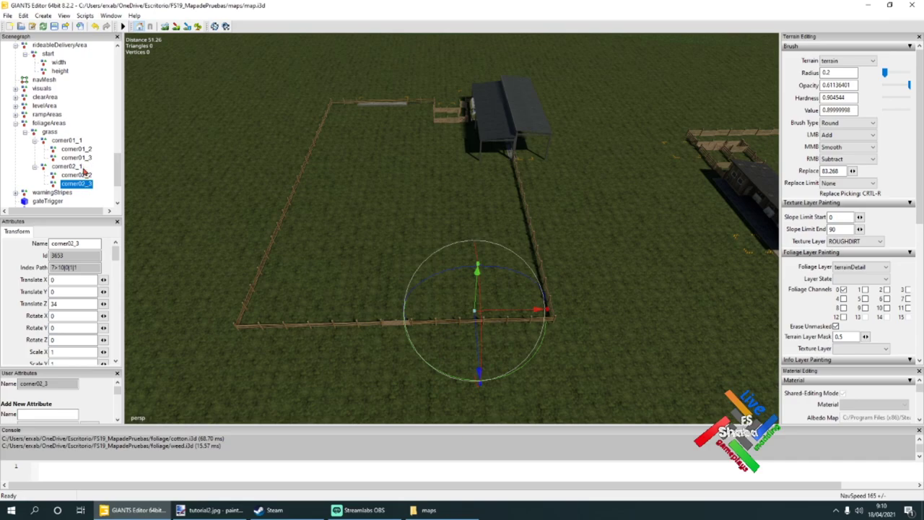
- Shift corner02_1 away from the shed to a Translate X of 8
click(69, 166)
drag(480, 170, 469, 167)
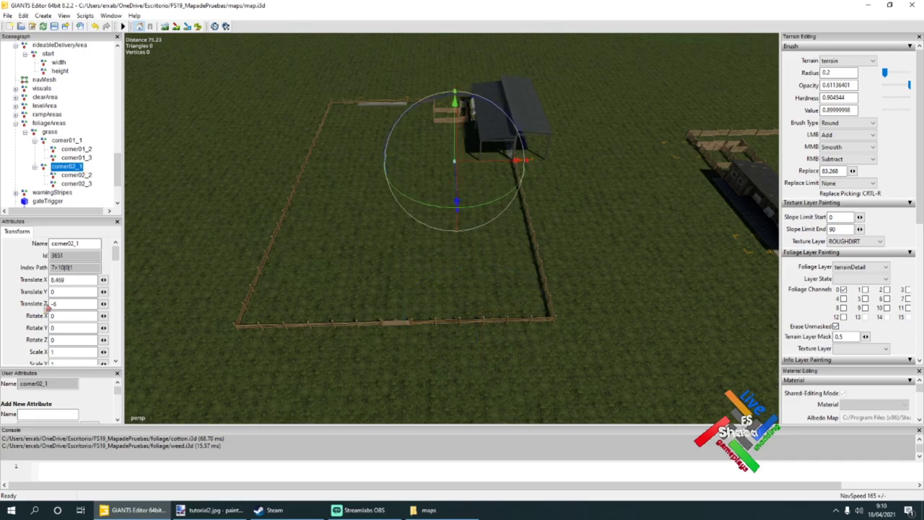
click(76, 176)
- Try corner02_3 at Translate X 8 and at Translate X 10
click(77, 184)
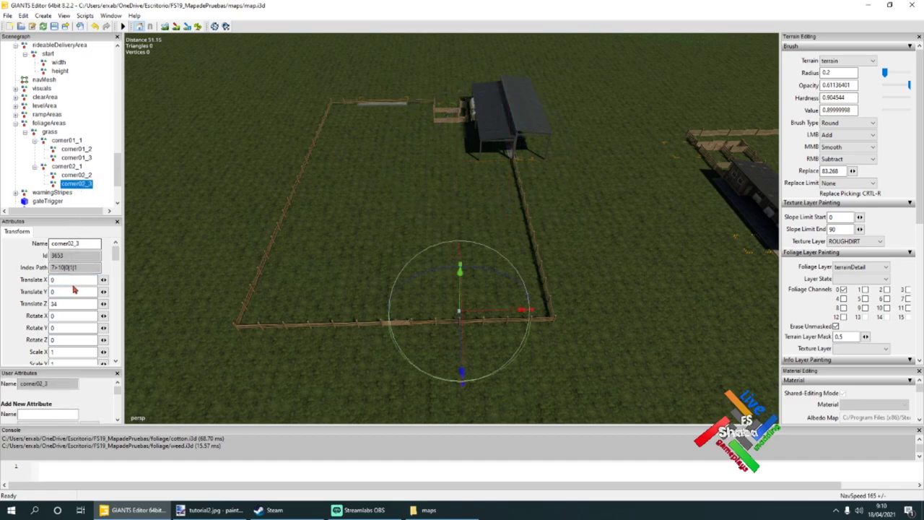
double_click(51, 280)
text(8)
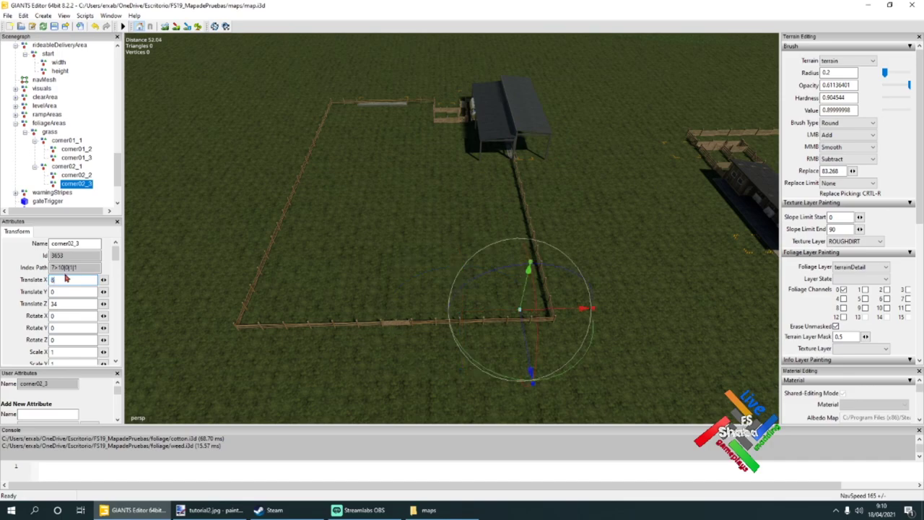
text(10)
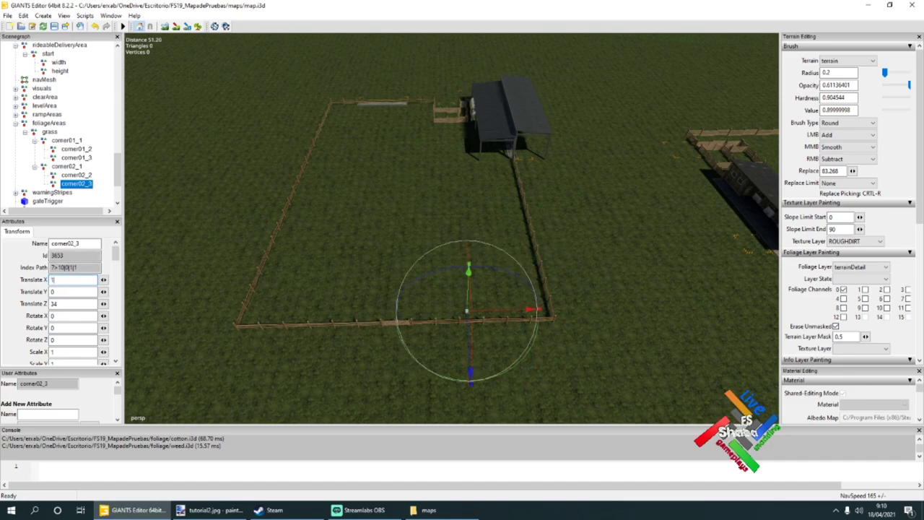
click(85, 184)
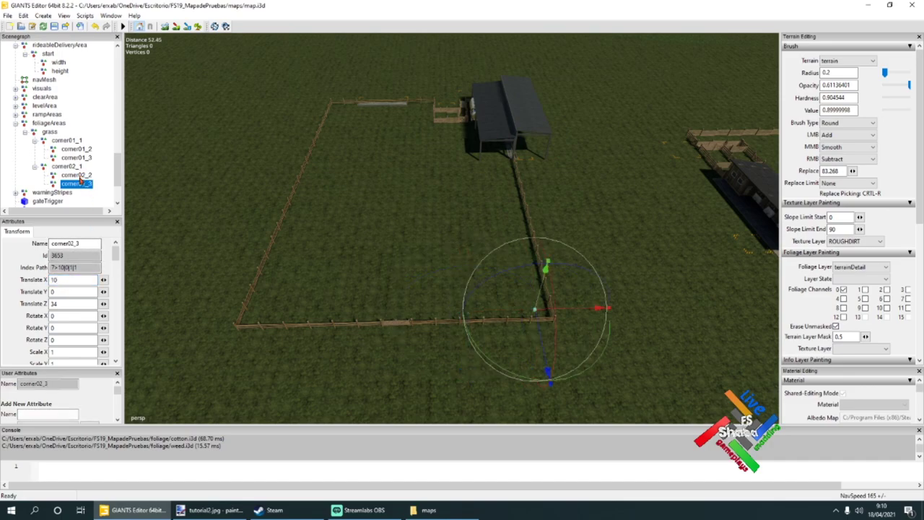
- Move corner02_2 towards the side fence and set its Translate X to 11
click(78, 174)
drag(540, 168, 550, 168)
double_click(63, 279)
text(11)
- Reset corner02_3's Translate X to 0 and compare its position with corner01_3 on the far fence
click(84, 184)
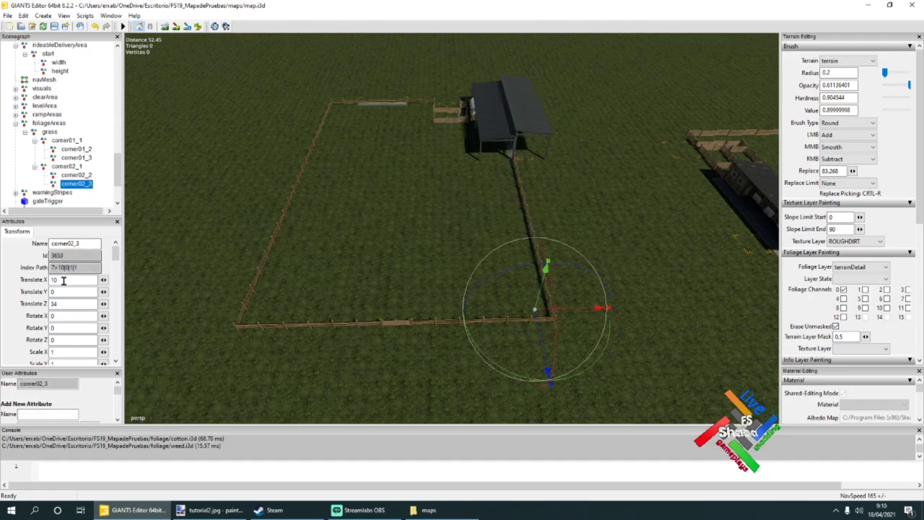
click(75, 167)
click(76, 158)
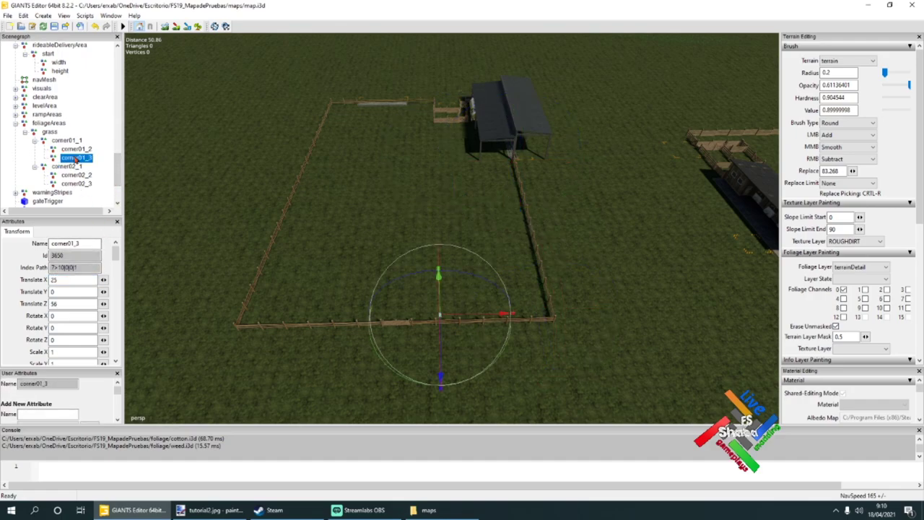
click(76, 166)
click(75, 183)
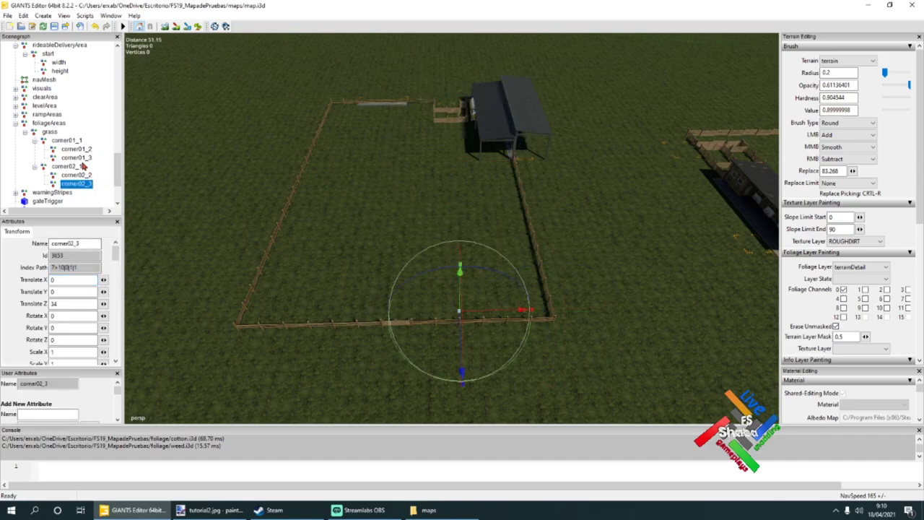
click(81, 160)
- Move corner02_1 to Translate X 6 and compare the alignment of corner02_3 with corner01_3
click(77, 168)
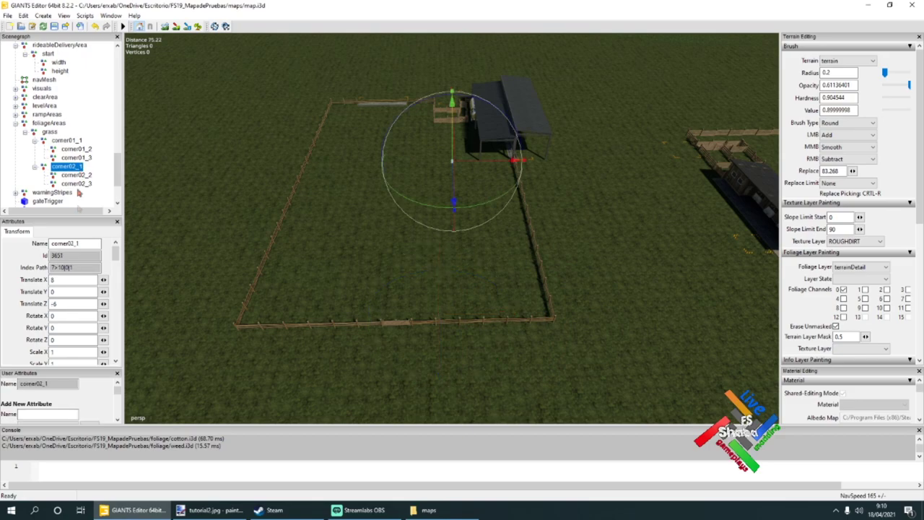
drag(459, 166, 450, 166)
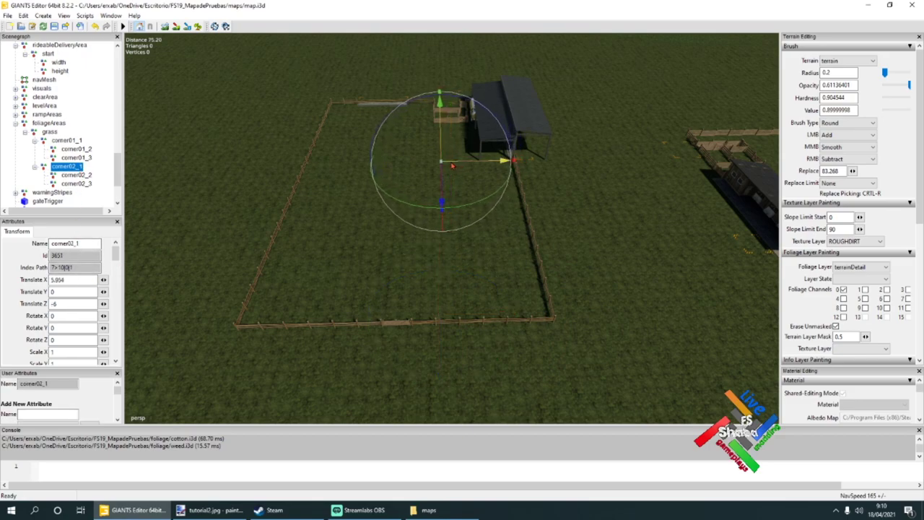
drag(86, 279, 43, 279)
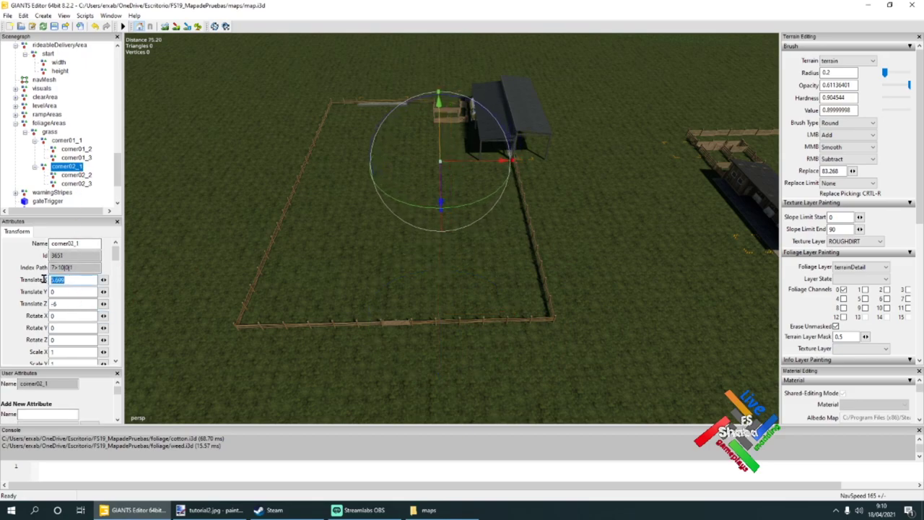
text(6)
click(76, 184)
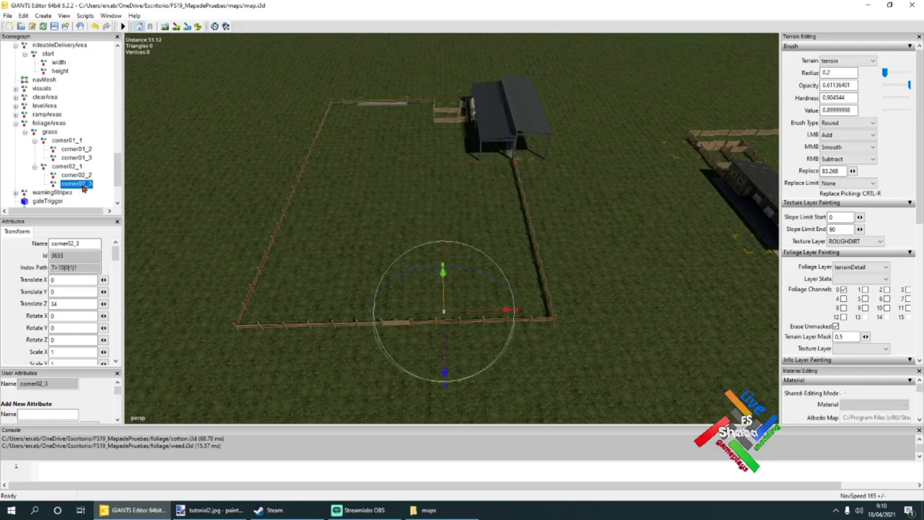
click(76, 158)
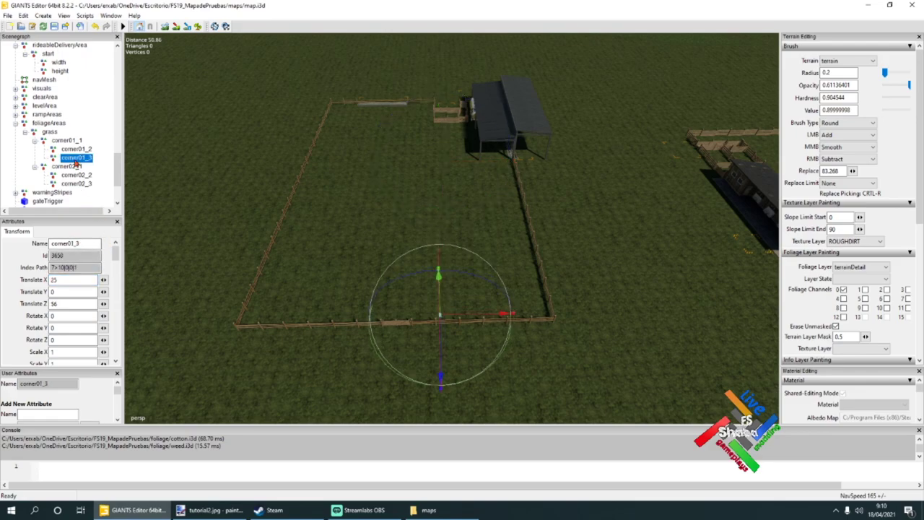
click(76, 184)
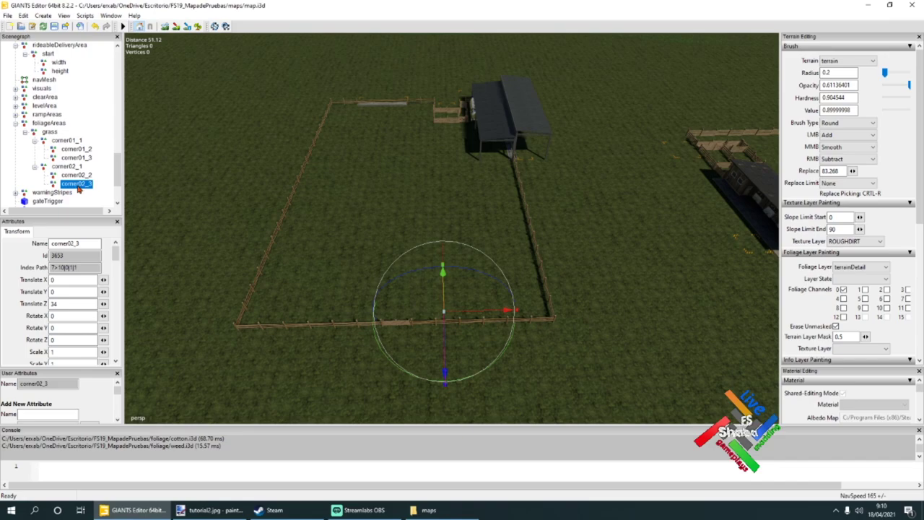
- Move corner02_2 sideways to the fence end by the shed, at a Translate X of about 14
click(75, 151)
click(75, 167)
drag(56, 280, 45, 280)
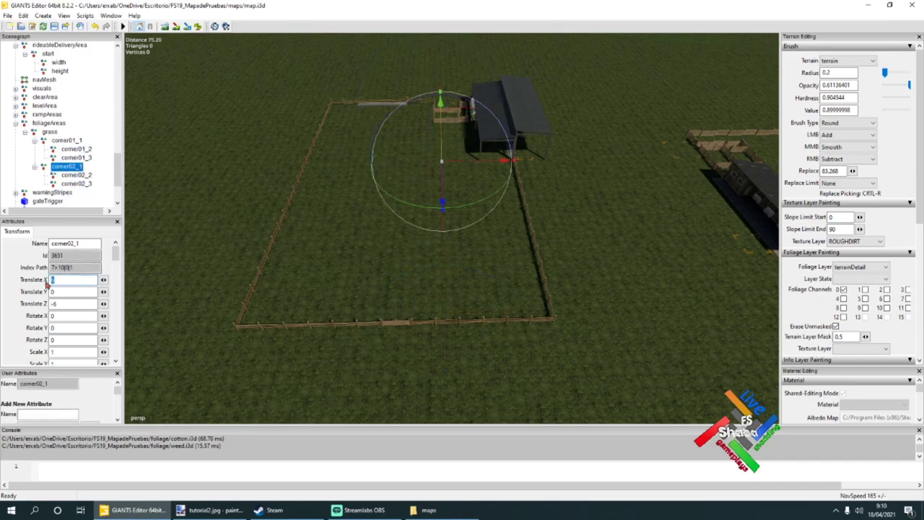
click(90, 180)
drag(522, 168, 541, 167)
click(73, 279)
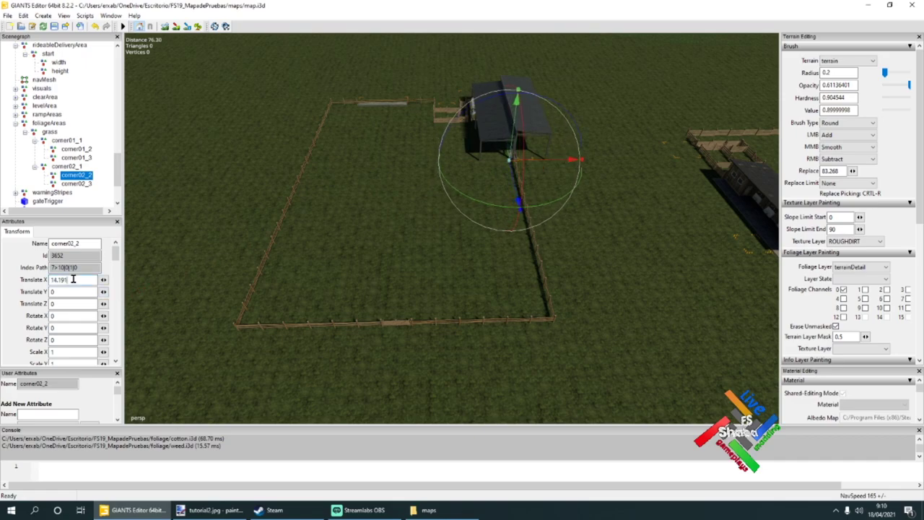
- Focus the view on corner02_3 to check its position against the far fence
click(79, 194)
click(76, 183)
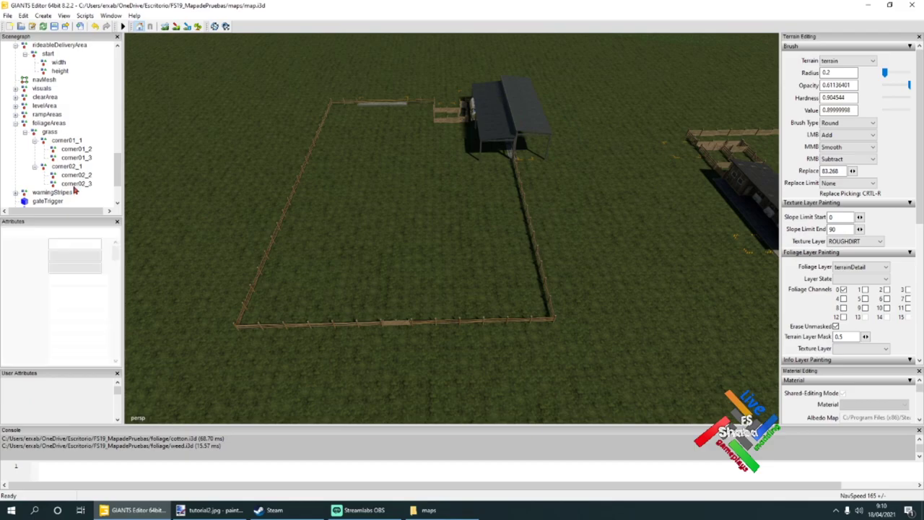
key(f)
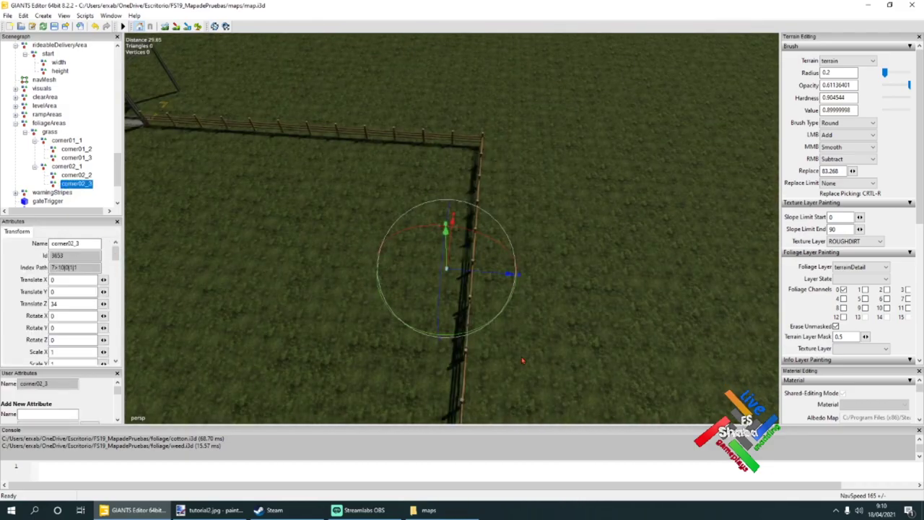
- Compare the position of corner01_3 with corner02_1 and inspect corner02_1's placement inside the corral fence
click(76, 157)
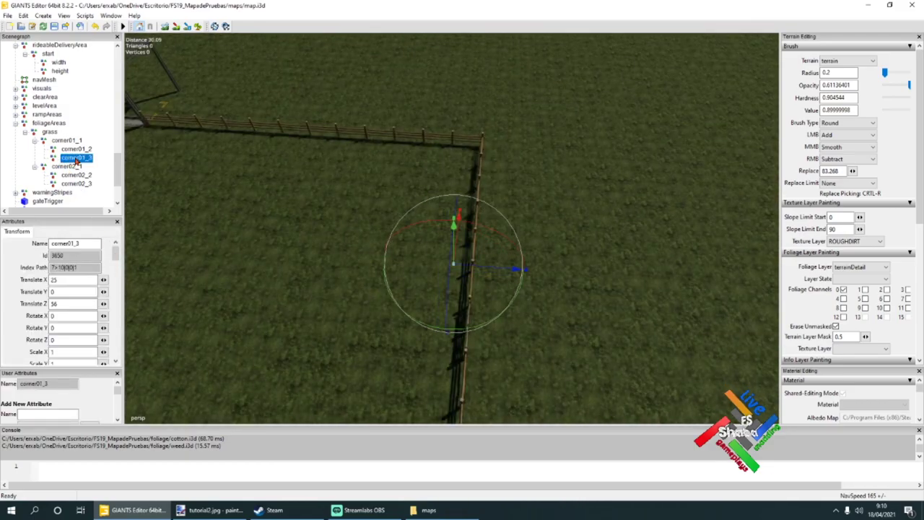
click(75, 168)
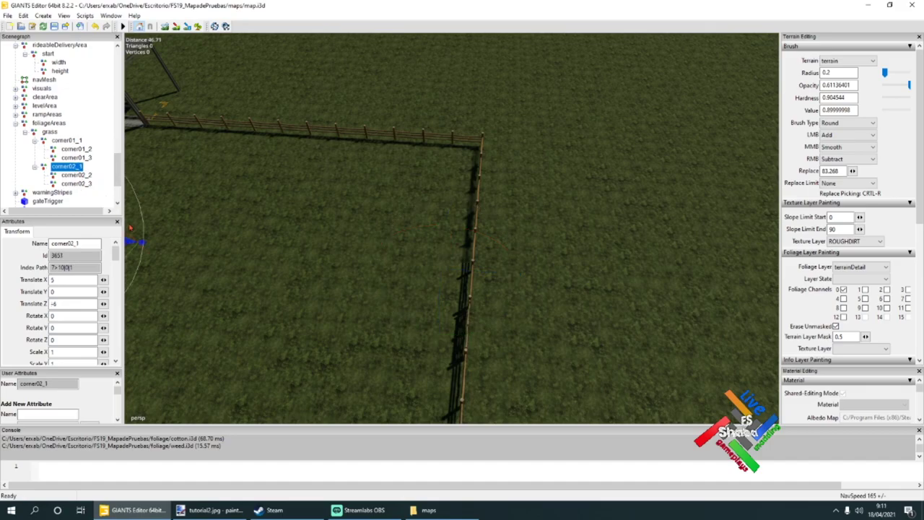
key(f)
alt+drag(220, 206, 395, 226)
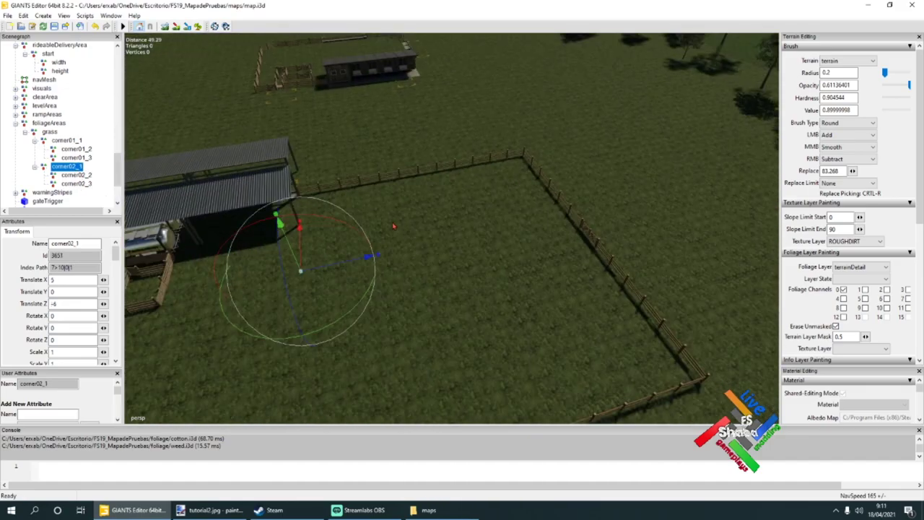
scroll(360, 233, down, 5)
right_click(358, 230)
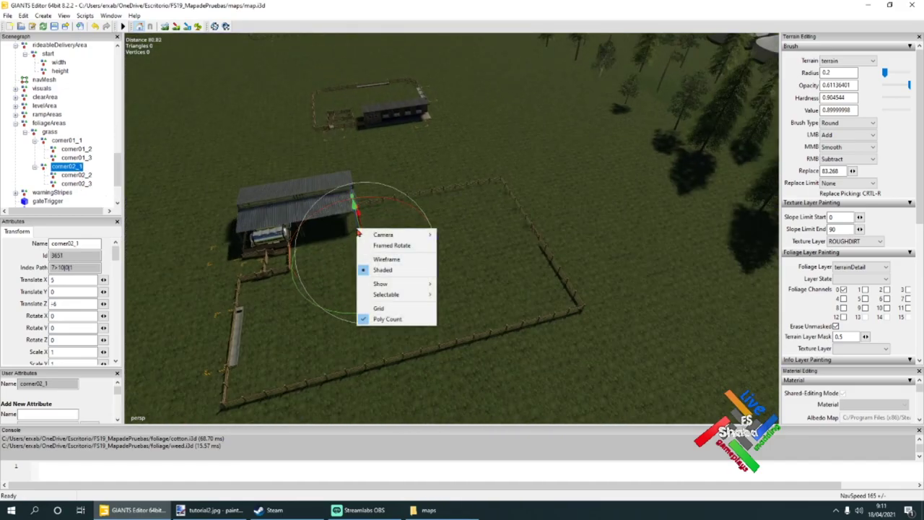
- Collapse the corner02_1 and corner01_1 nodes and their parent grass group, leaving grass selected
click(69, 131)
click(35, 166)
click(35, 140)
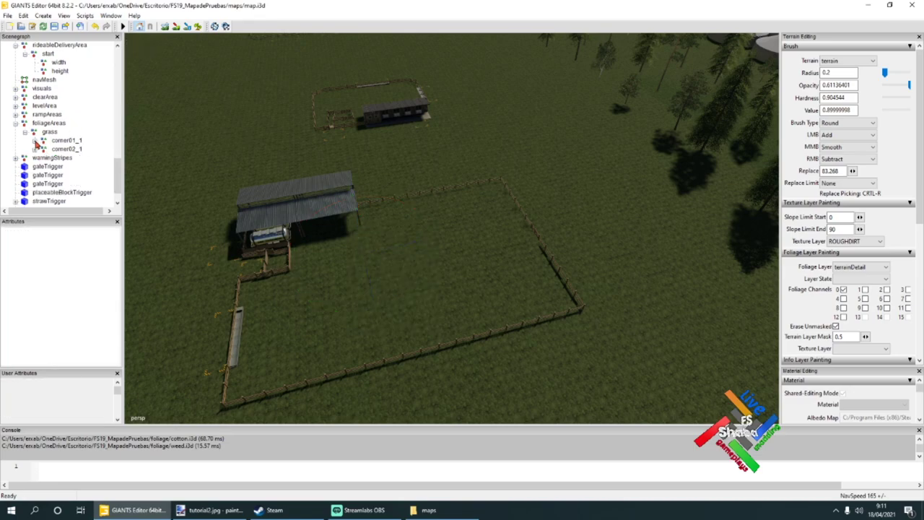
click(25, 132)
click(45, 133)
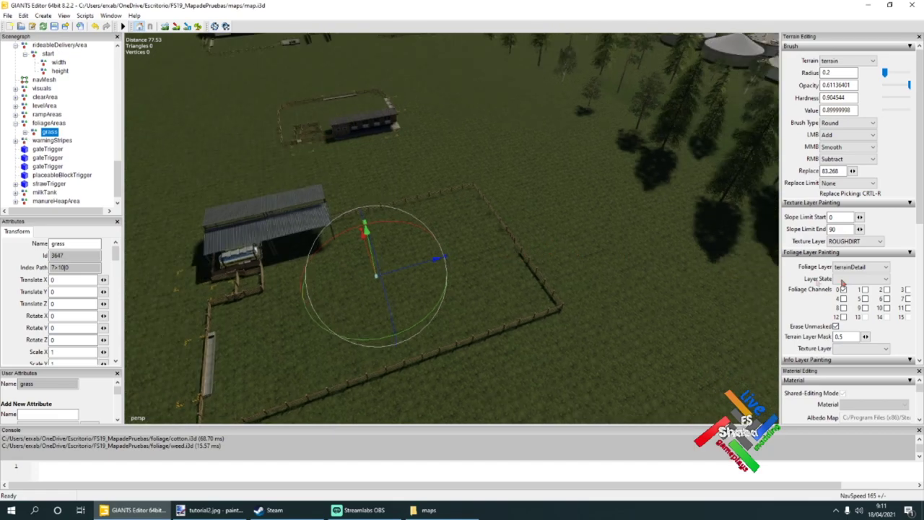
- Set the foliage painting layer to decoFoliage, look through its layer states without choosing one, and deselect the grass group
click(872, 267)
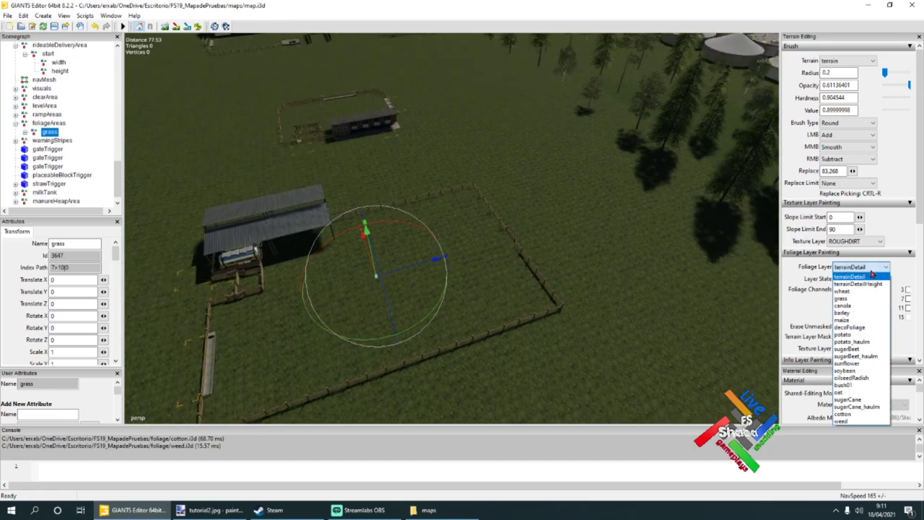
click(869, 330)
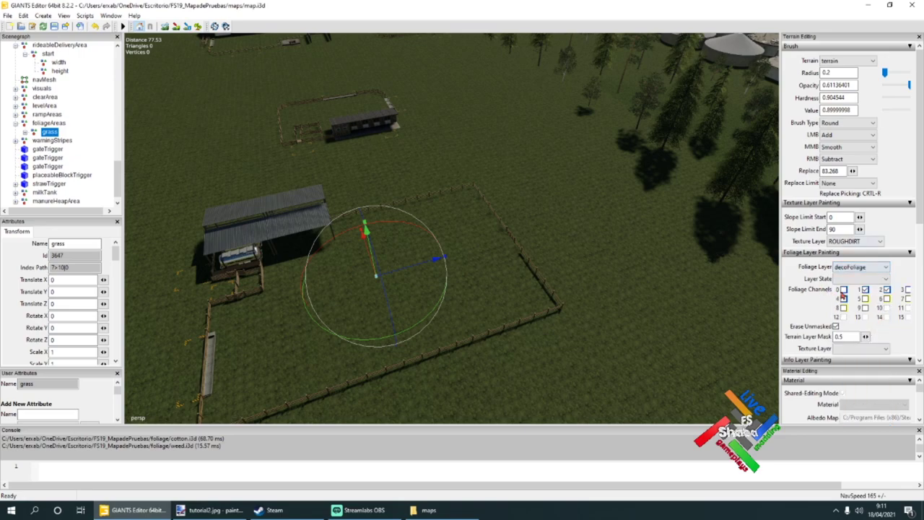
click(856, 280)
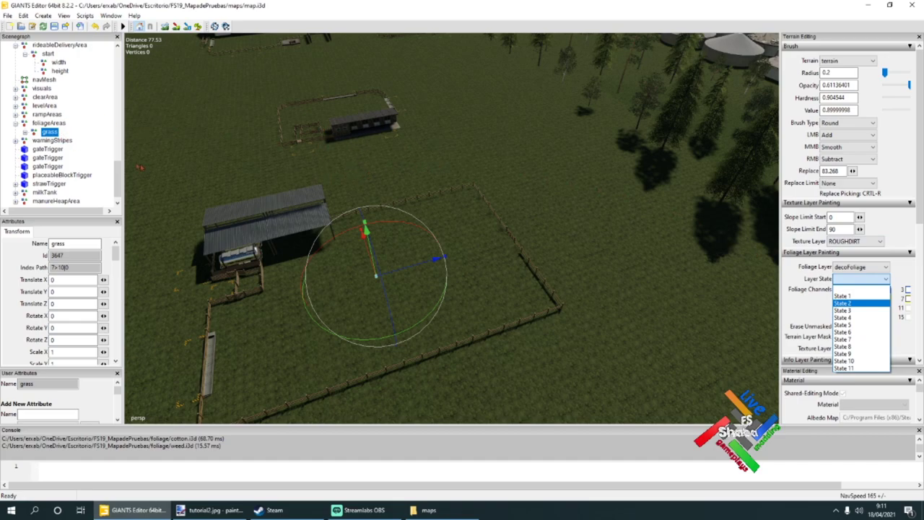
click(80, 134)
click(77, 136)
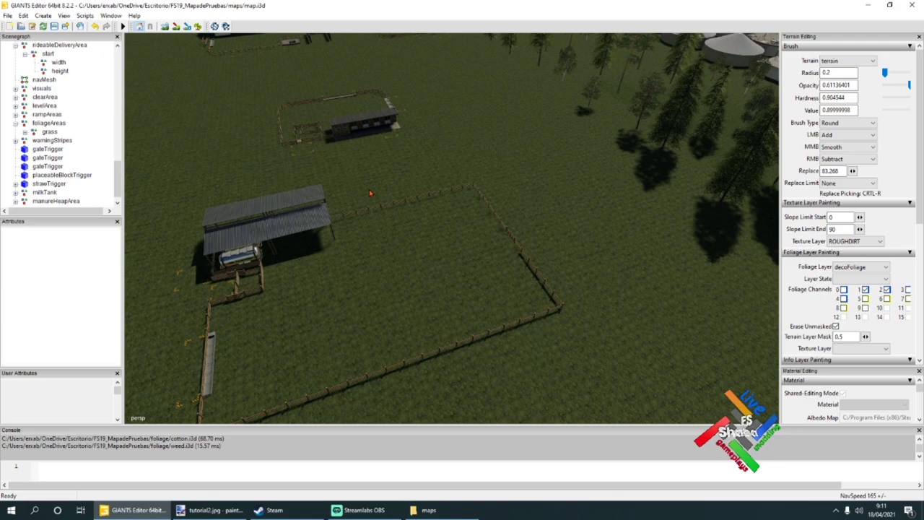
- Collapse the finished foliageAreas group, along with feedingTrough and the whole husbandrySheepLarge group
click(37, 126)
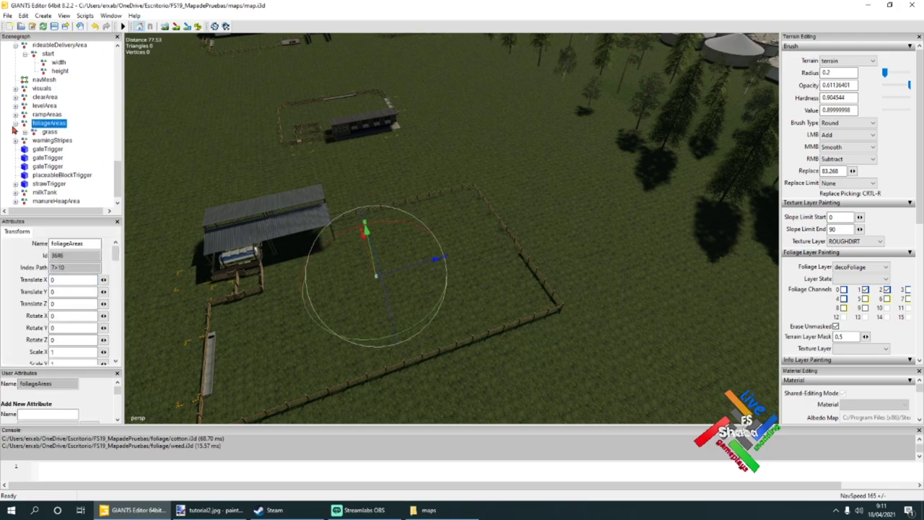
key(Delete)
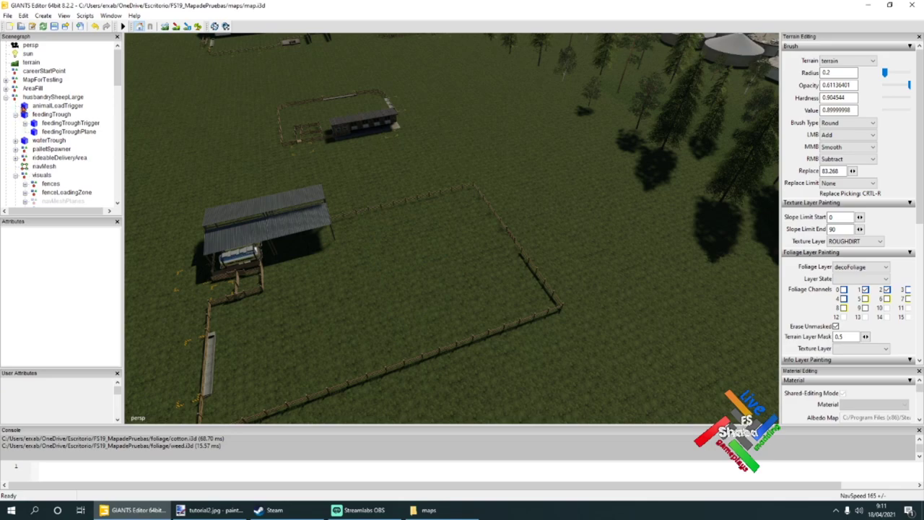
click(16, 115)
click(6, 98)
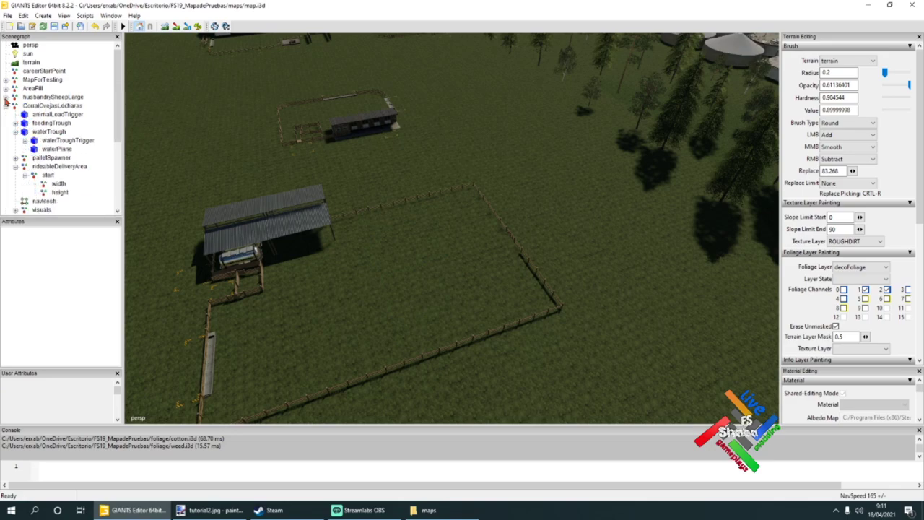
- Select CorralOvejasLecharas to highlight all its parts, deselect it, and examine the whole corral and shed
click(62, 106)
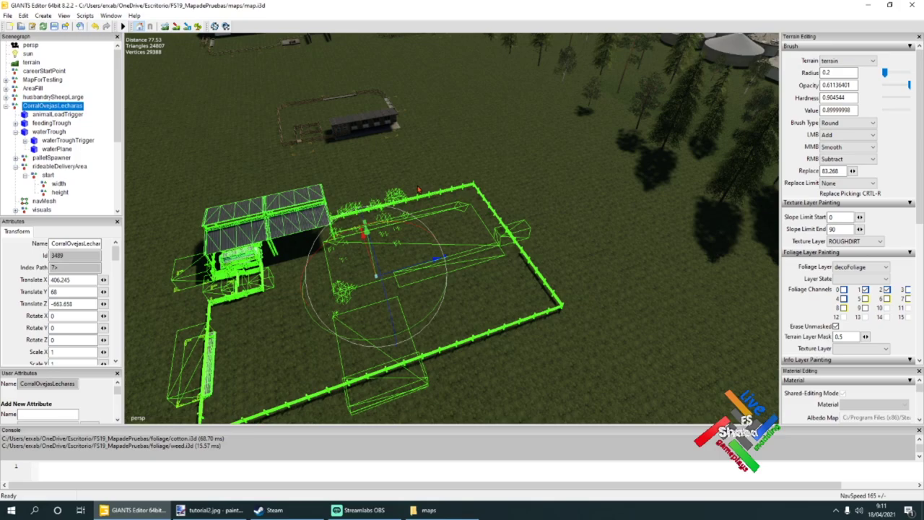
click(435, 215)
alt+drag(392, 316, 399, 283)
scroll(299, 303, up, 6)
right_drag(398, 282, 522, 271)
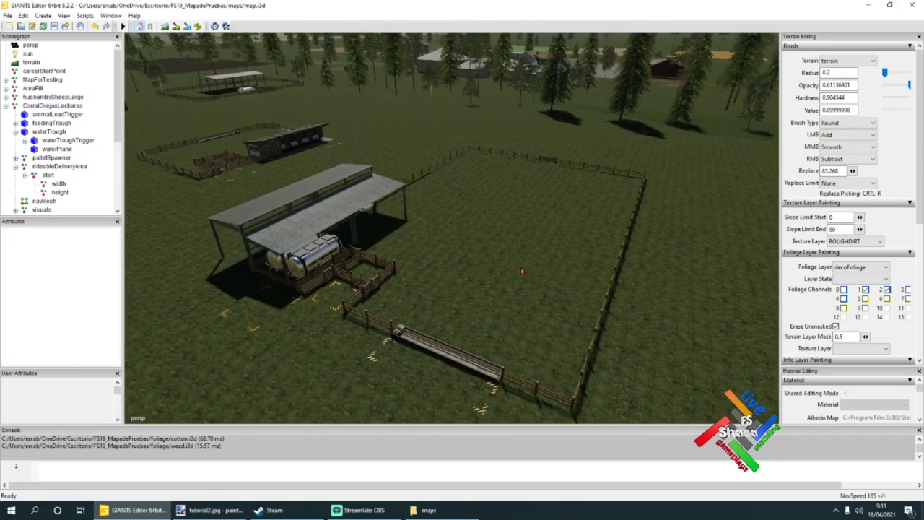